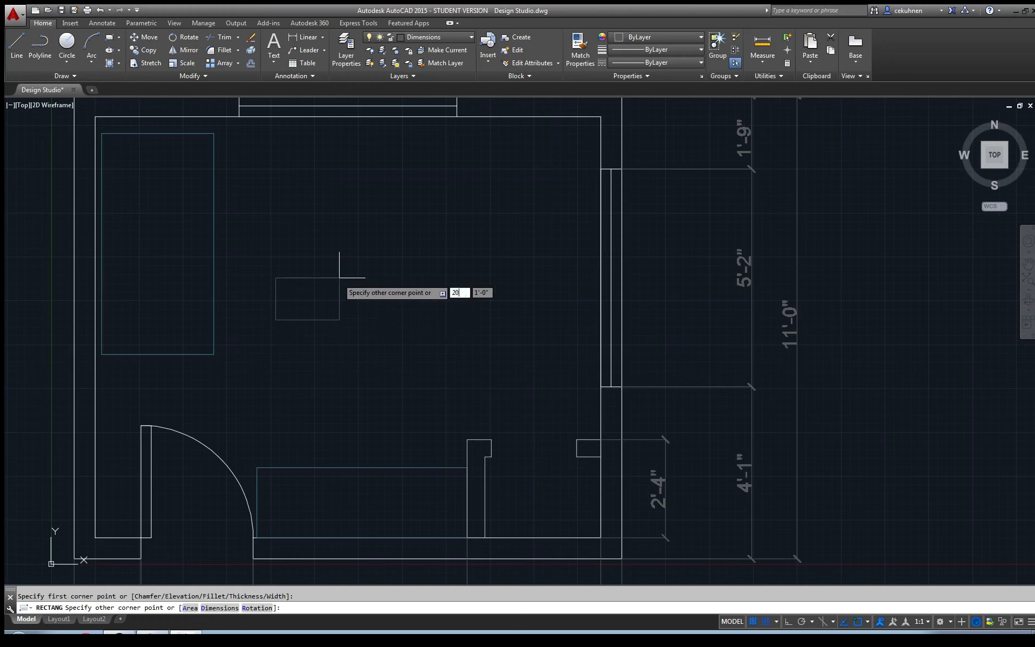
Step: Finish a 20" by 20" square in the middle of the room and put it on the Furniture layer
key(Tab)
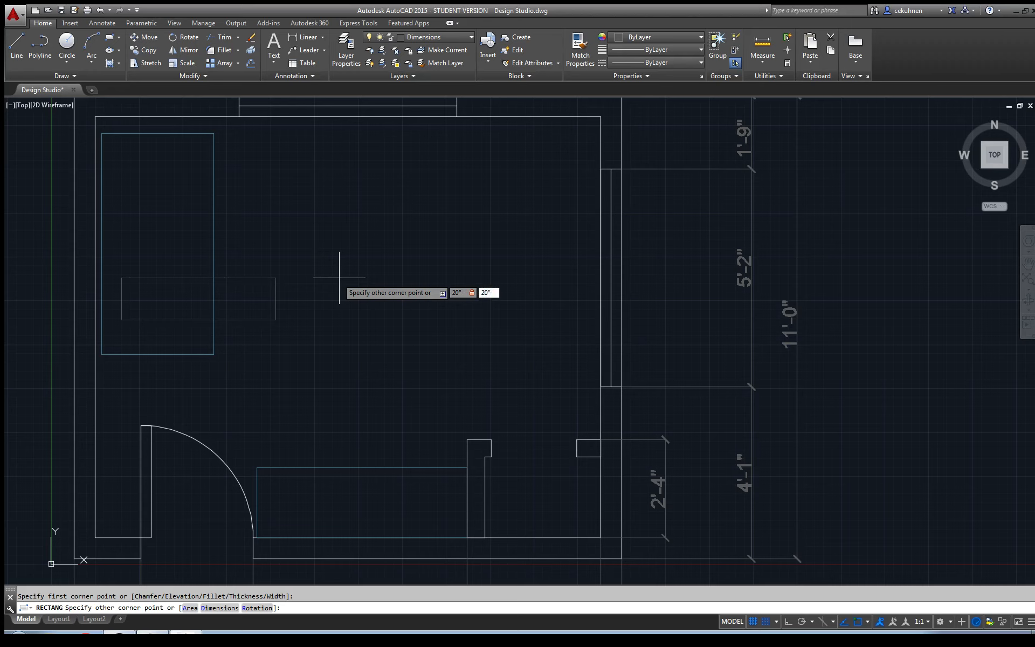
key(Return)
click(345, 269)
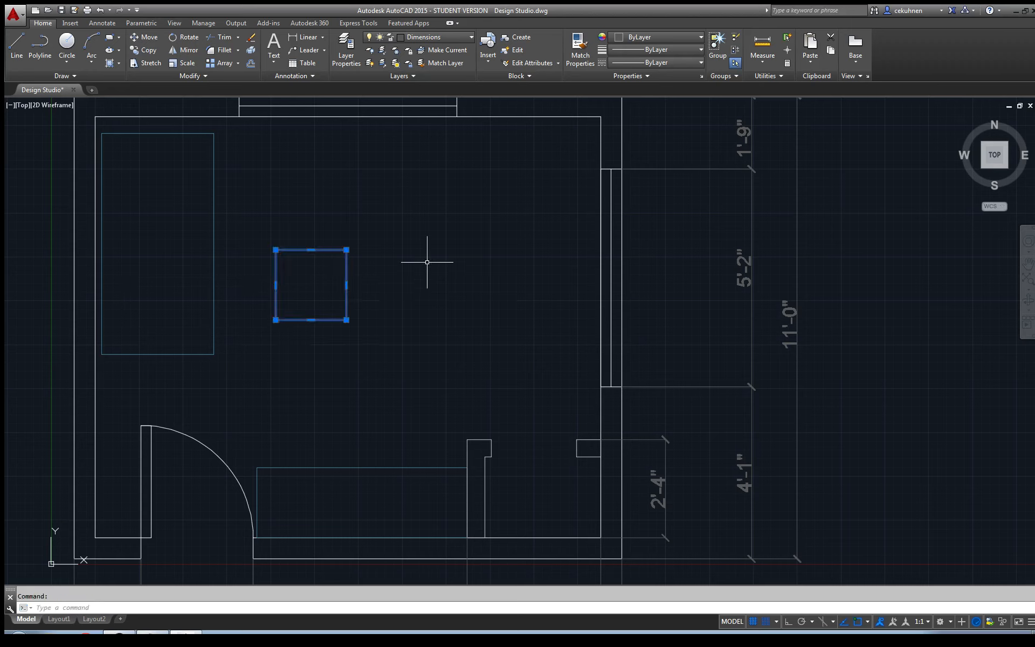
click(442, 36)
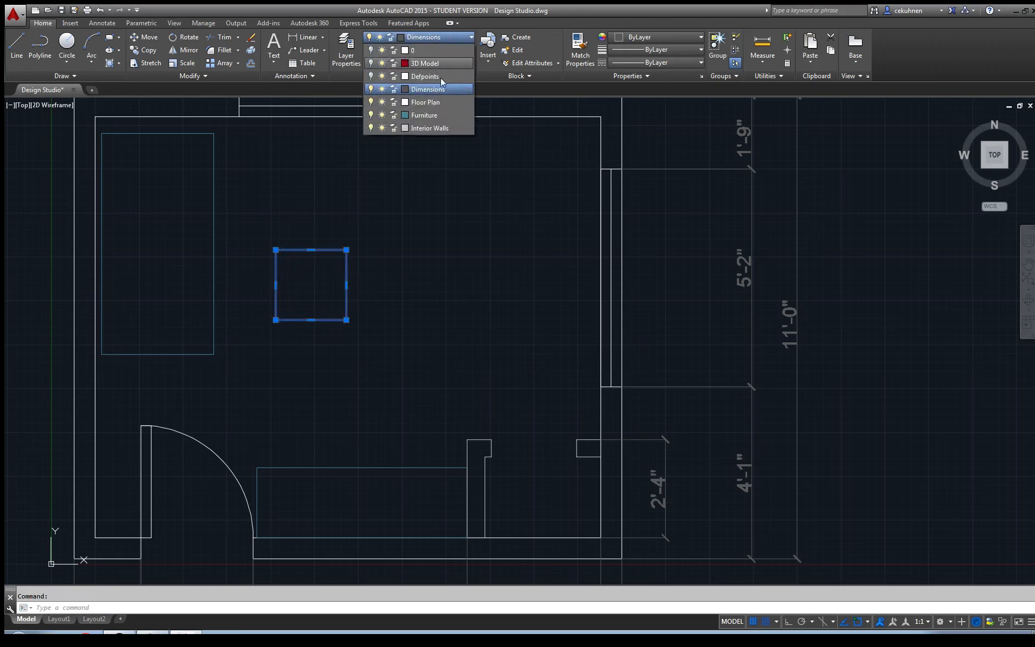
click(436, 118)
click(405, 293)
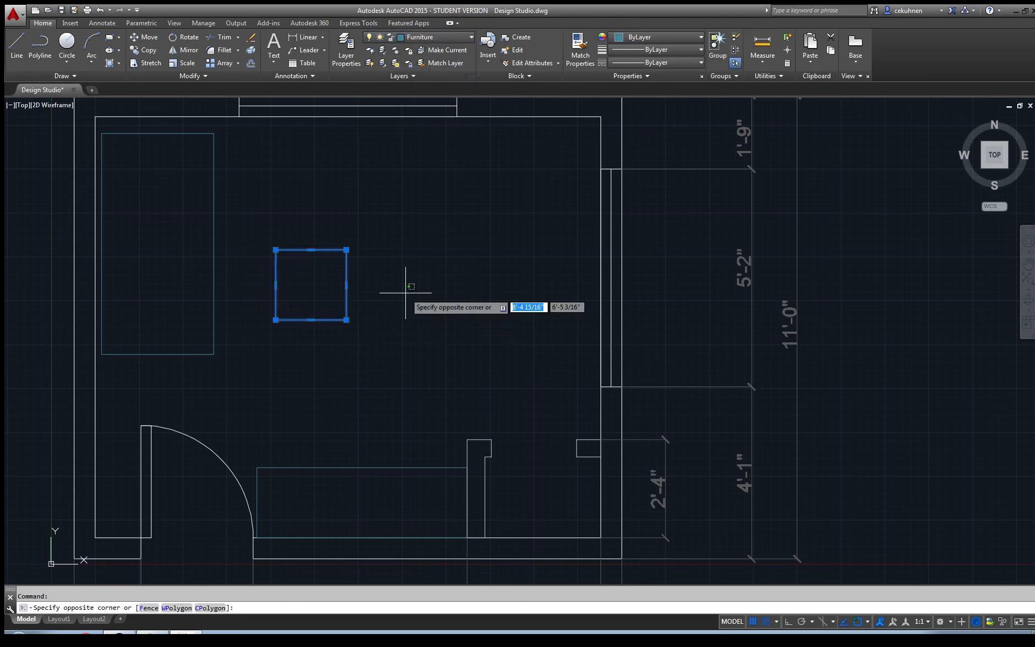
key(Escape)
click(392, 322)
key(Escape)
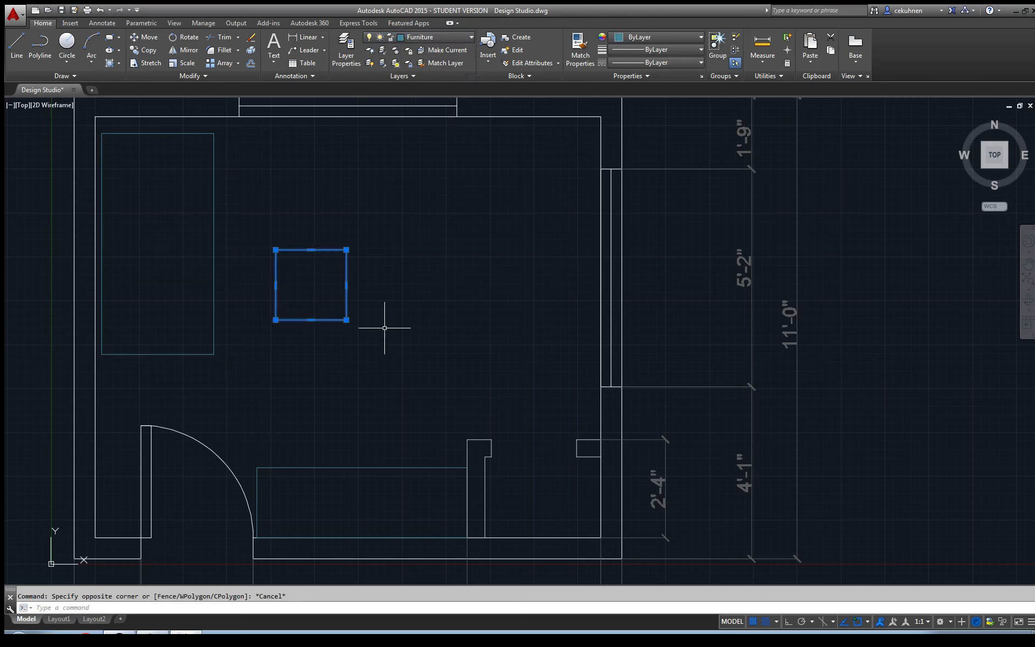
key(Escape)
key(Escape)
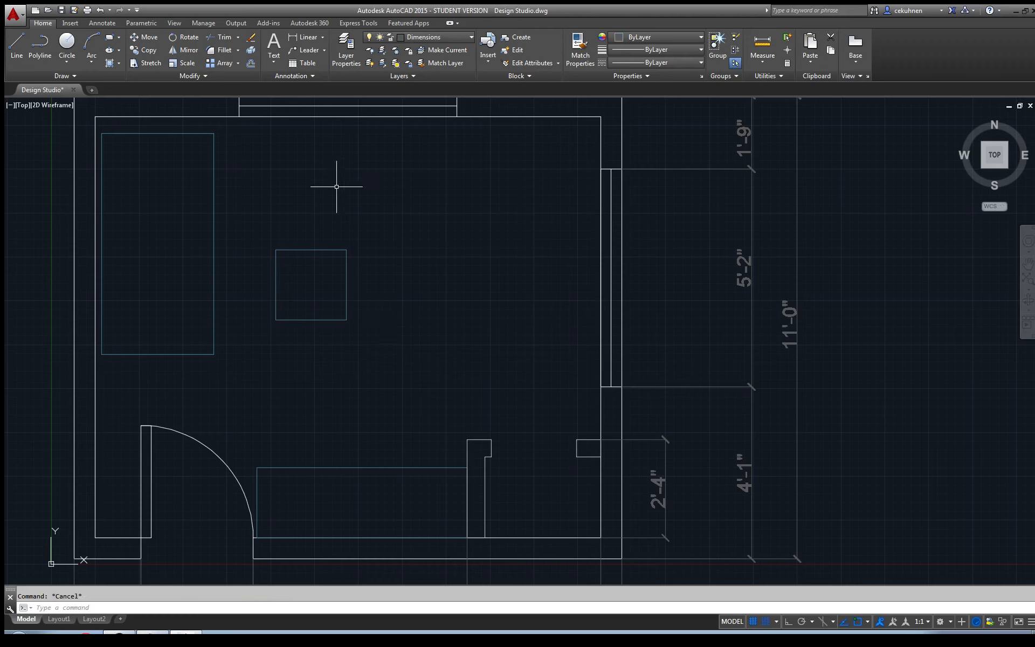
Step: Fillet the two lower corners of the 20" square with a 6" radius
click(220, 54)
text(r)
key(Return)
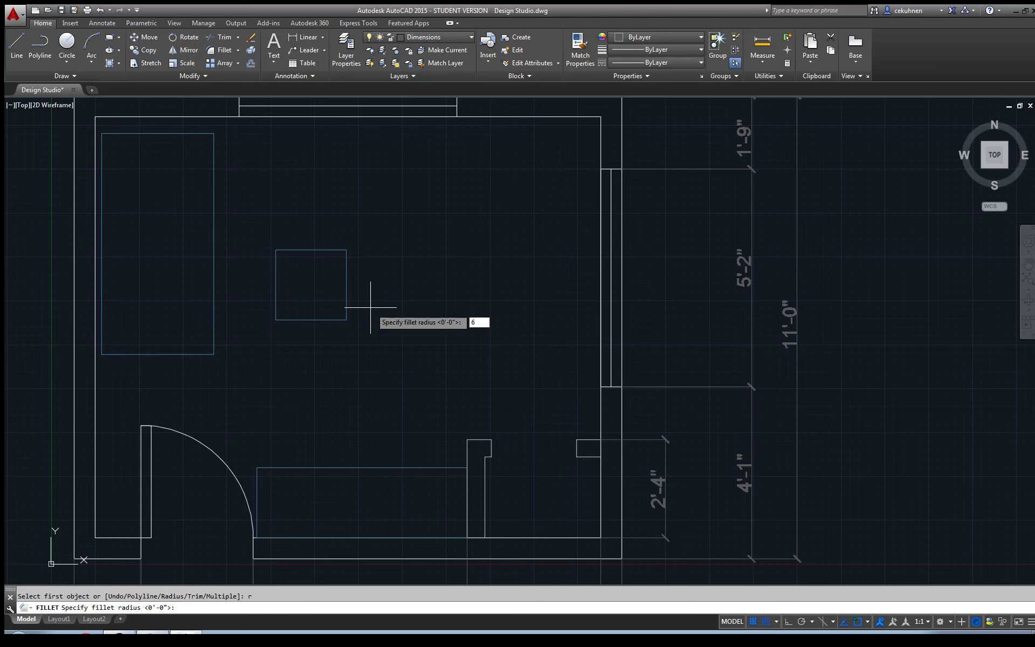
key(Return)
scroll(372, 305, up, 4)
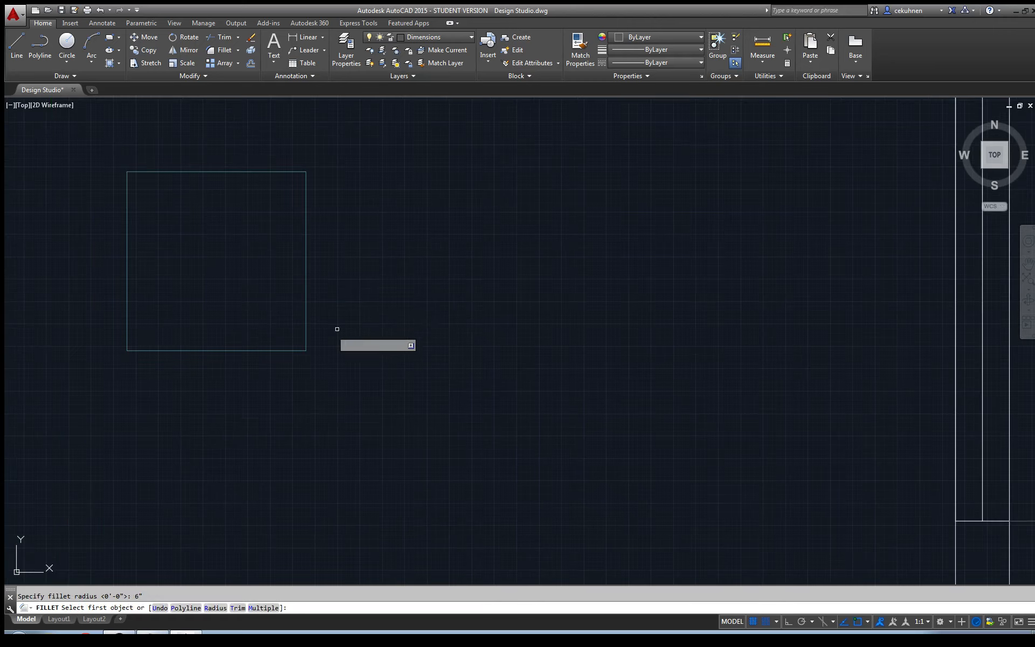
click(305, 337)
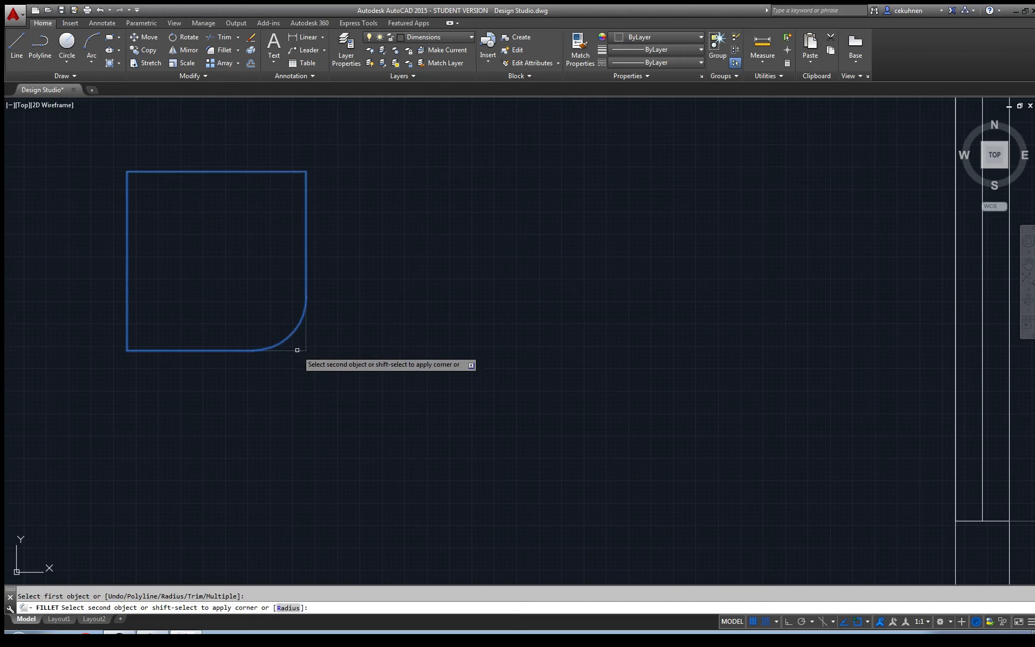
click(286, 350)
key(Return)
click(164, 350)
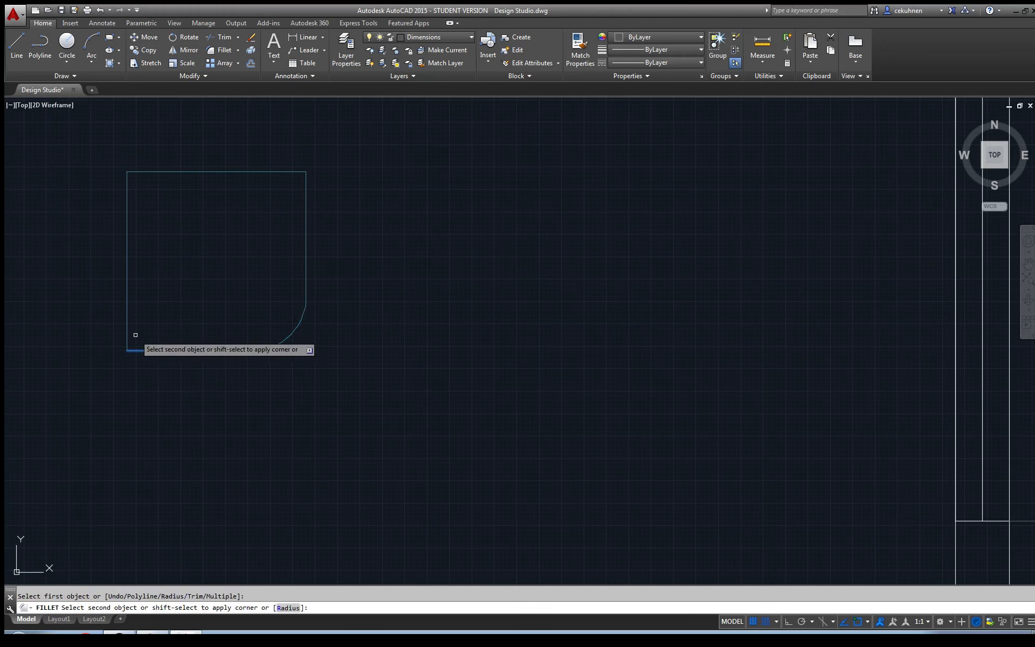
click(129, 332)
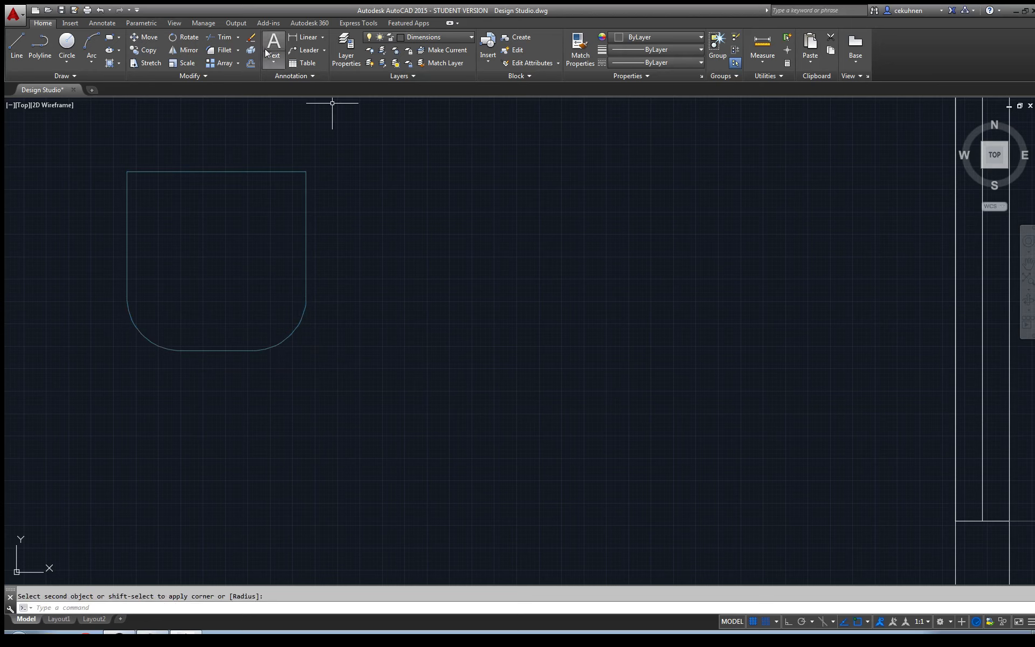
Step: Fillet the two upper corners of the 20" square with a 4" radius
click(211, 51)
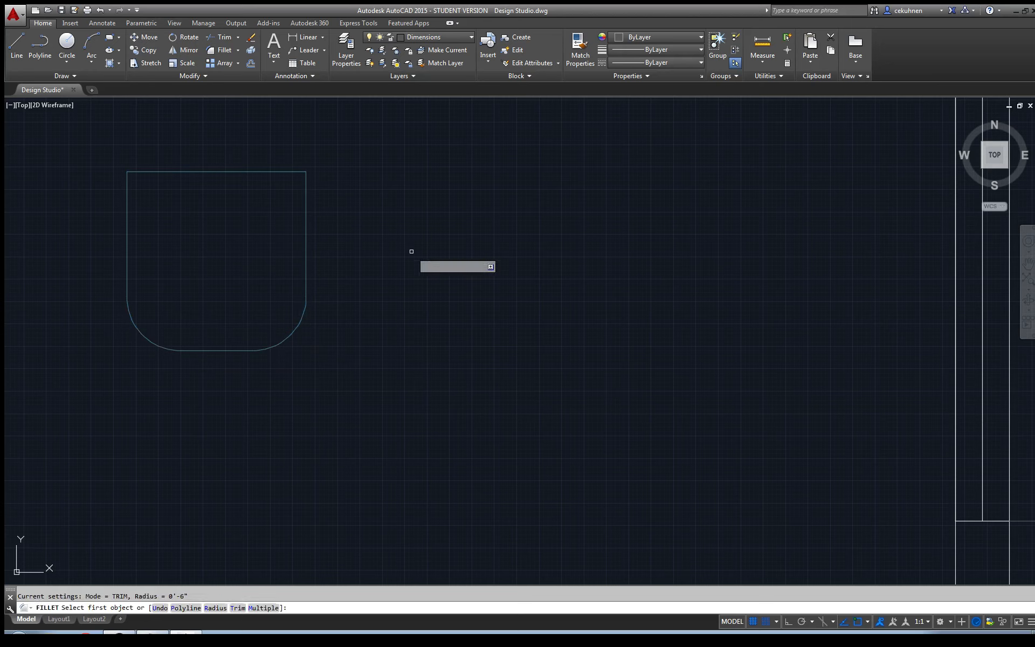
text(r)
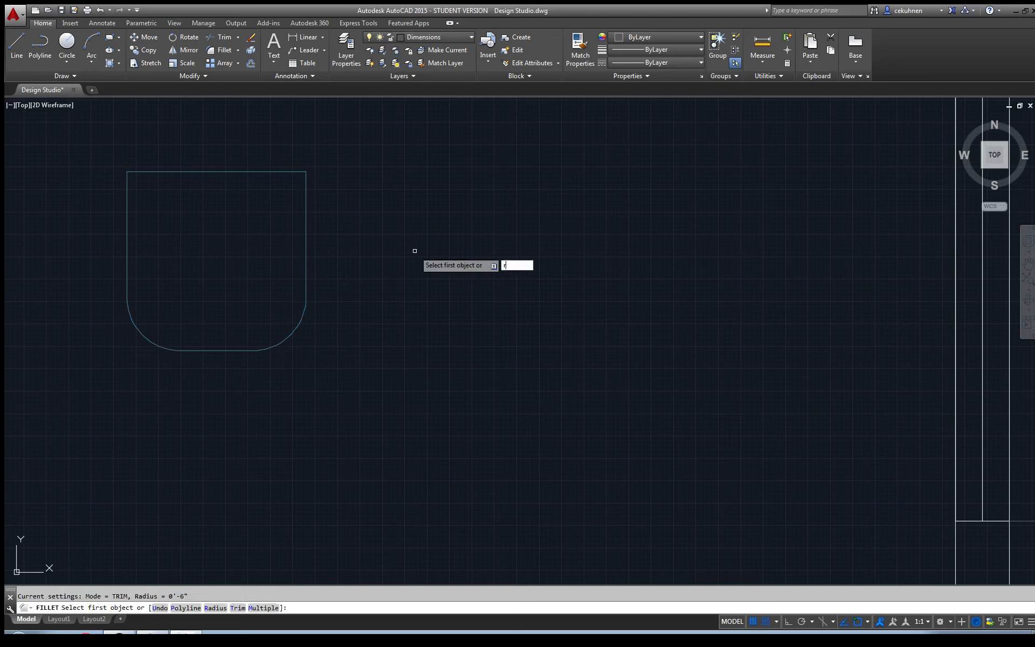
key(Return)
text(4")
key(Return)
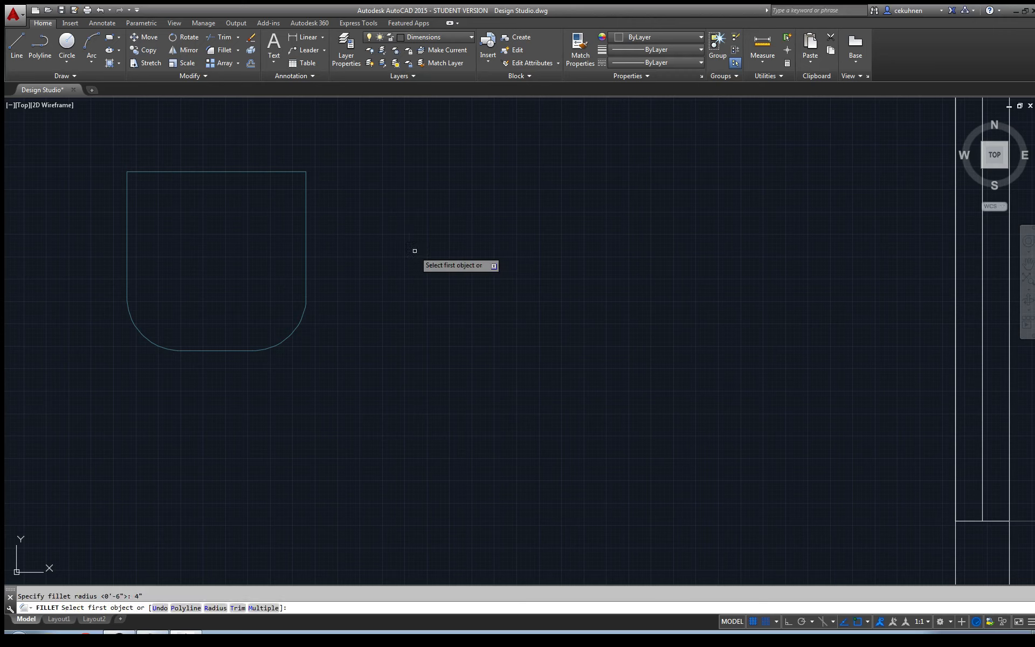
click(307, 197)
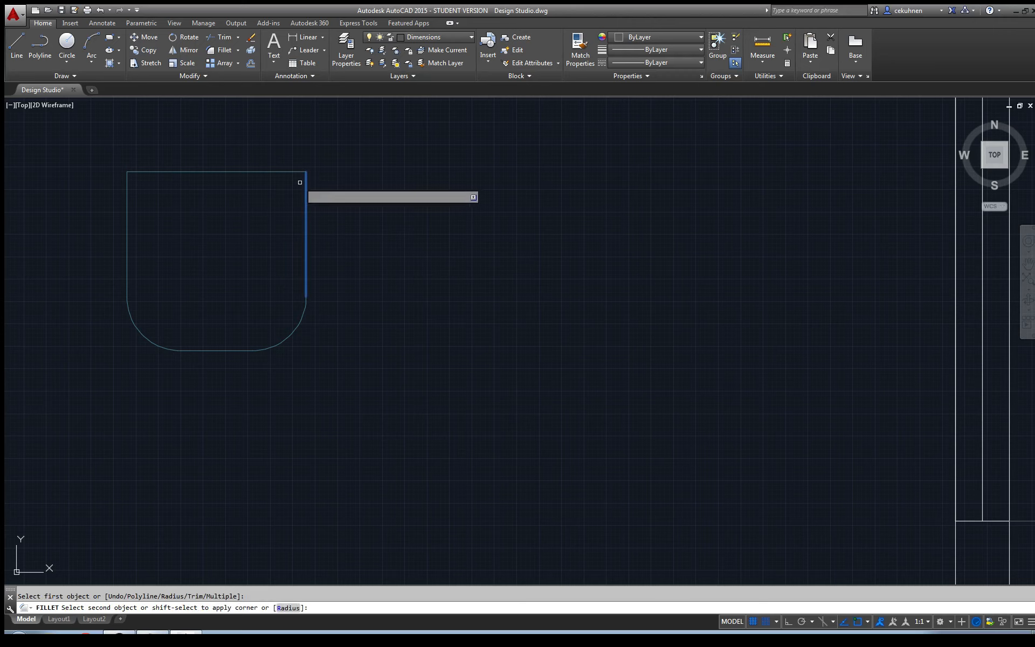
click(295, 171)
key(Return)
click(146, 172)
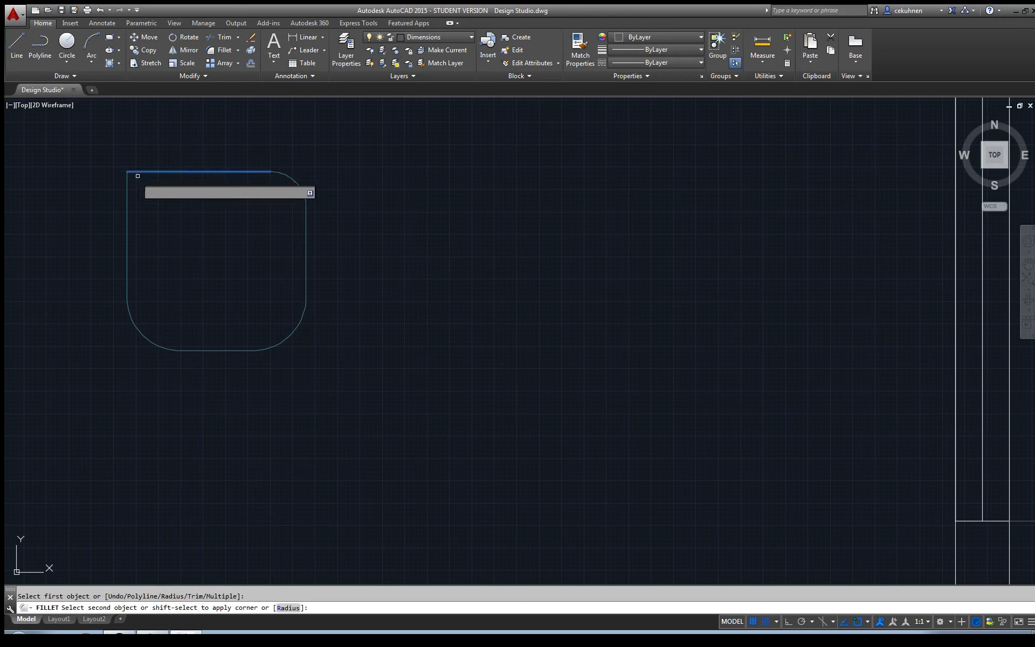
click(127, 186)
Step: Draw a 19" by 6" rectangle just above the rounded square
scroll(439, 311, down, 4)
scroll(439, 311, down, 3)
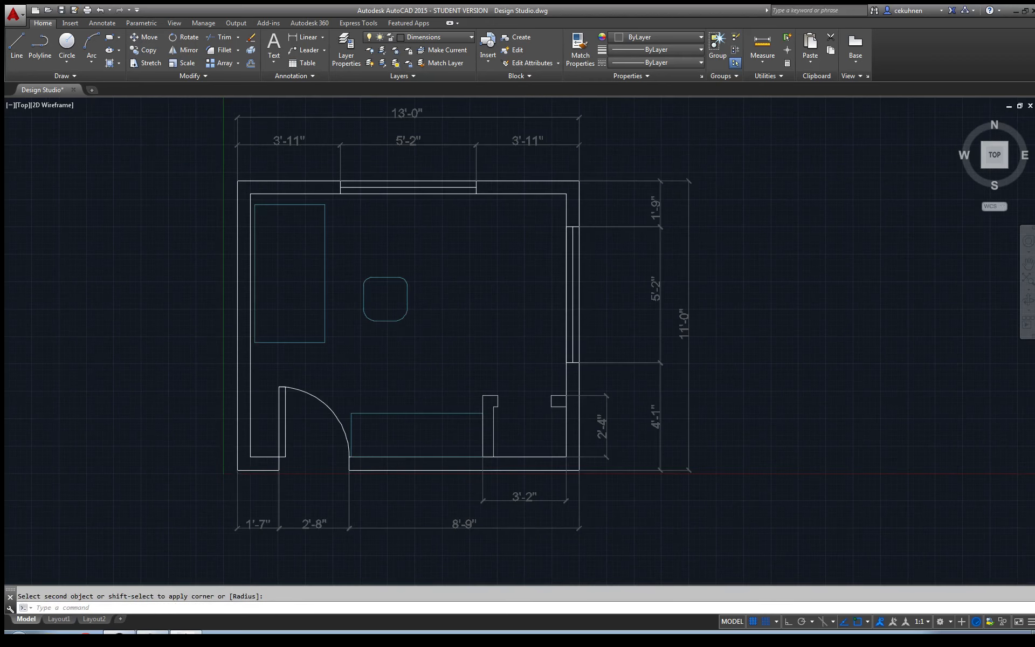
scroll(332, 210, up, 3)
click(110, 38)
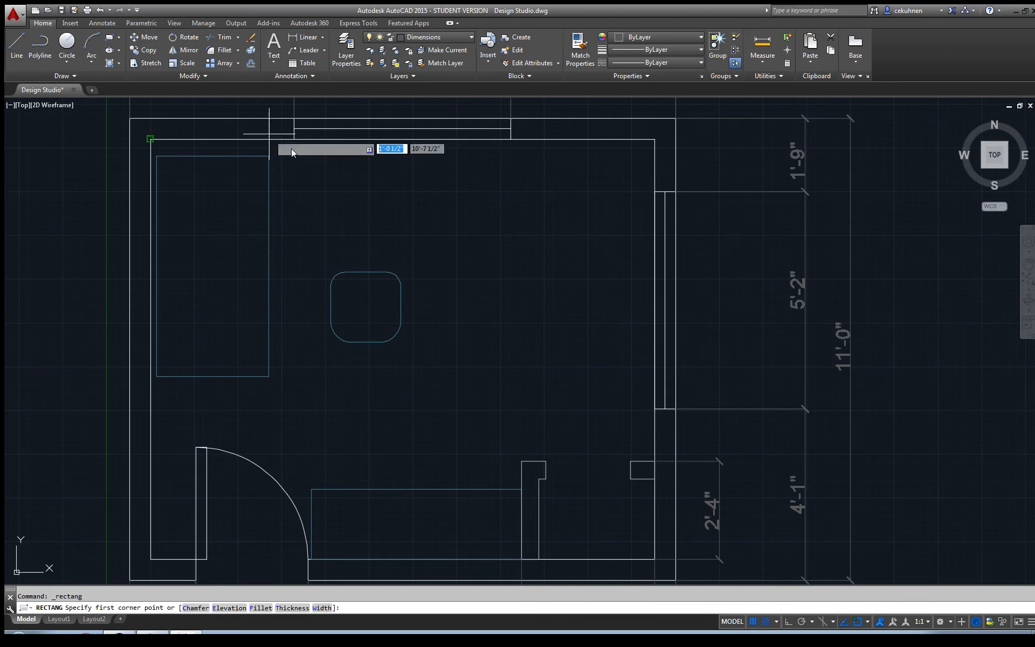
scroll(362, 200, up, 2)
click(329, 292)
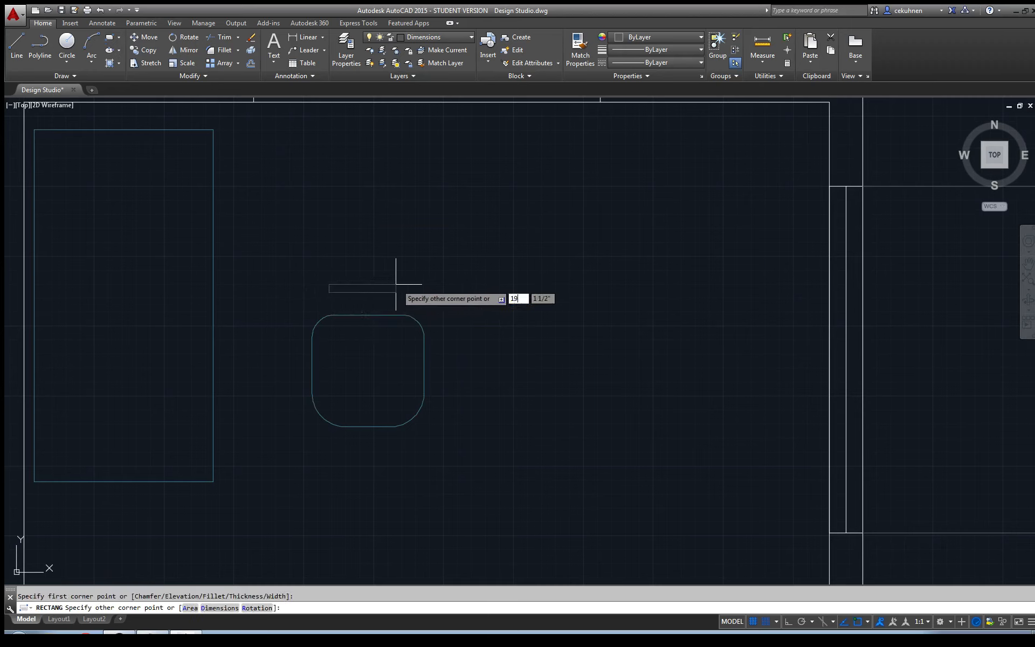
key(Tab)
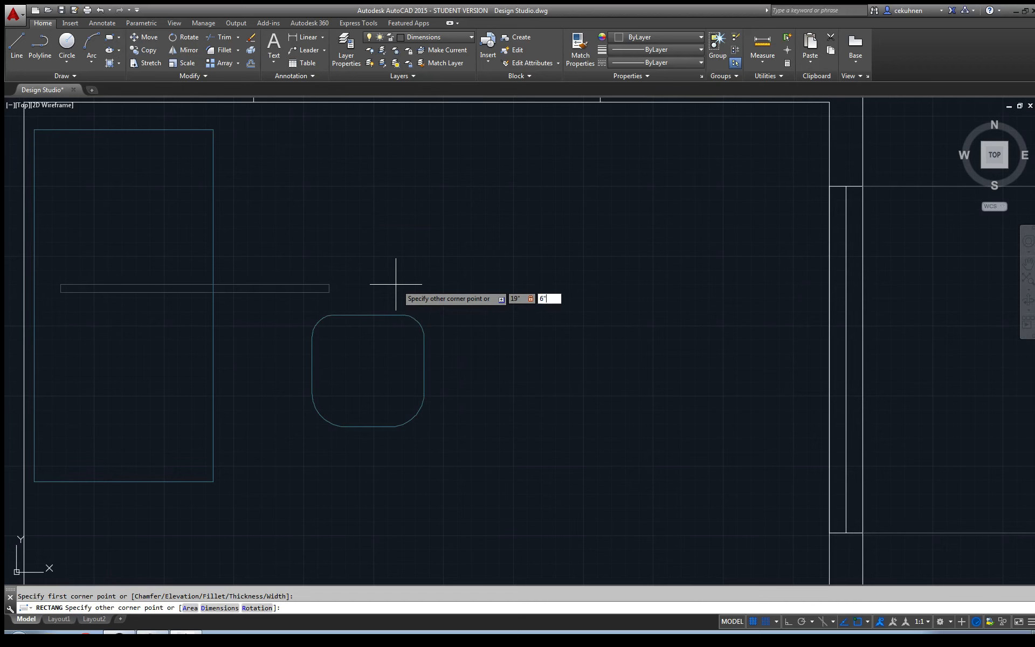
key(Return)
Step: Stretch the top edge of the 19" wide rectangle down by 3"
scroll(381, 244, up, 2)
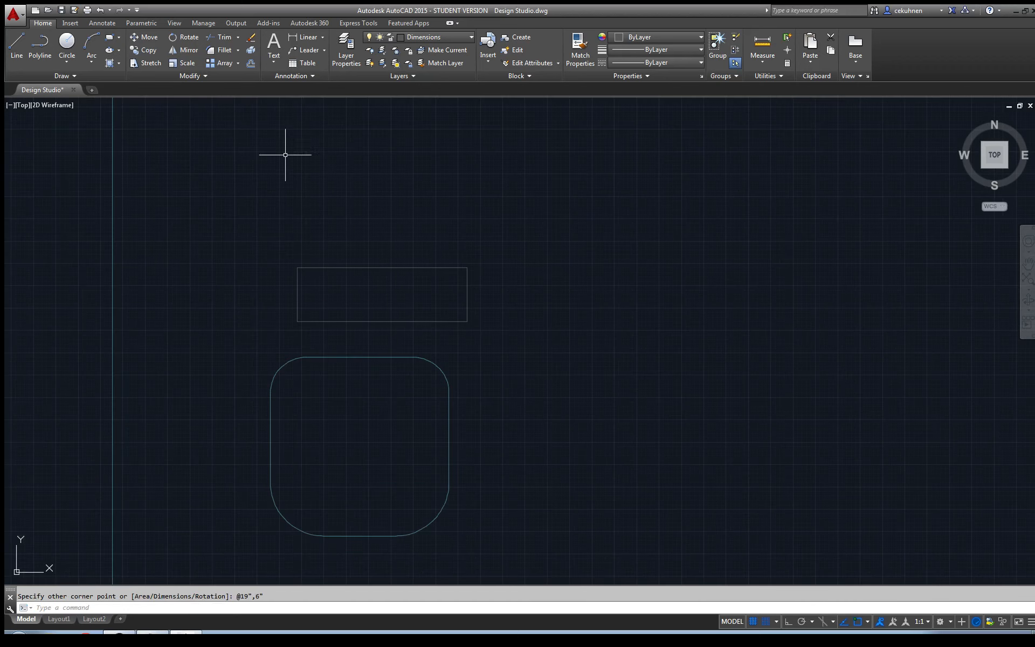
click(224, 49)
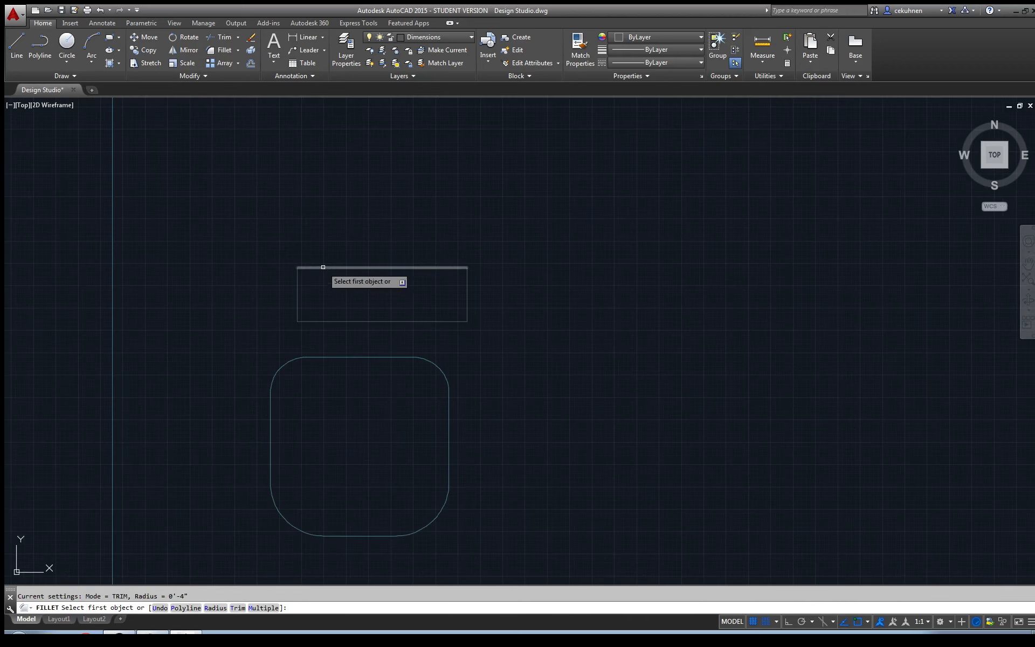
key(Escape)
click(378, 268)
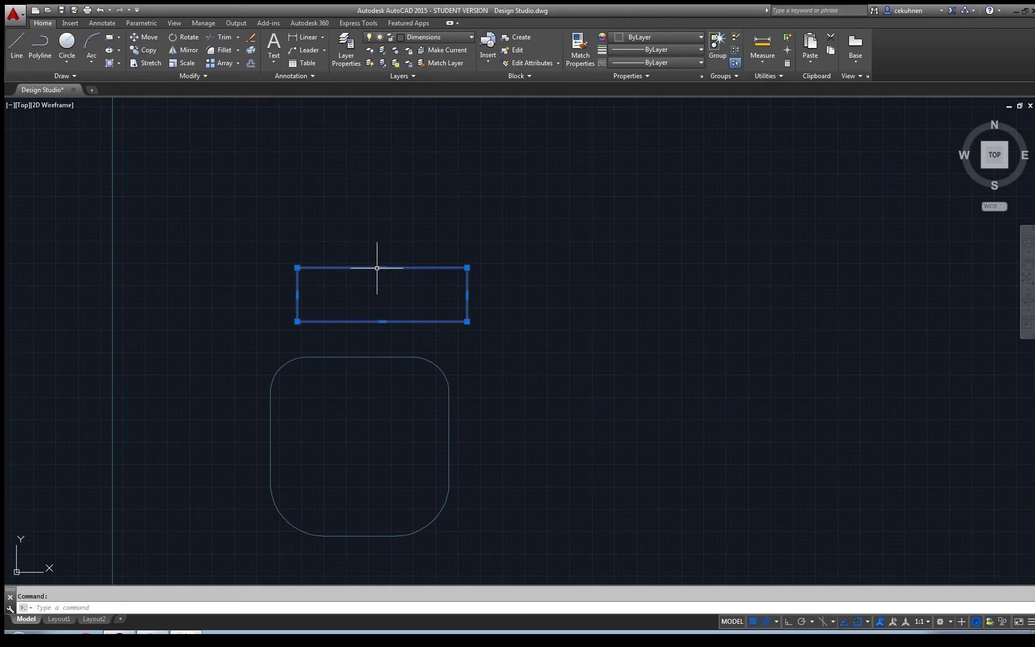
click(381, 267)
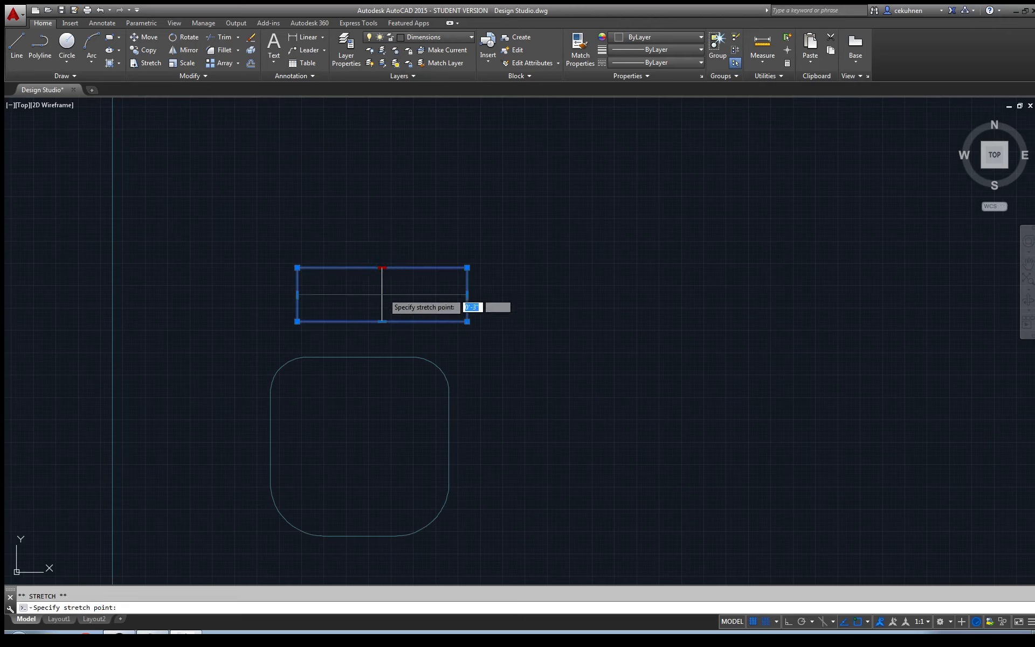
click(383, 294)
click(224, 50)
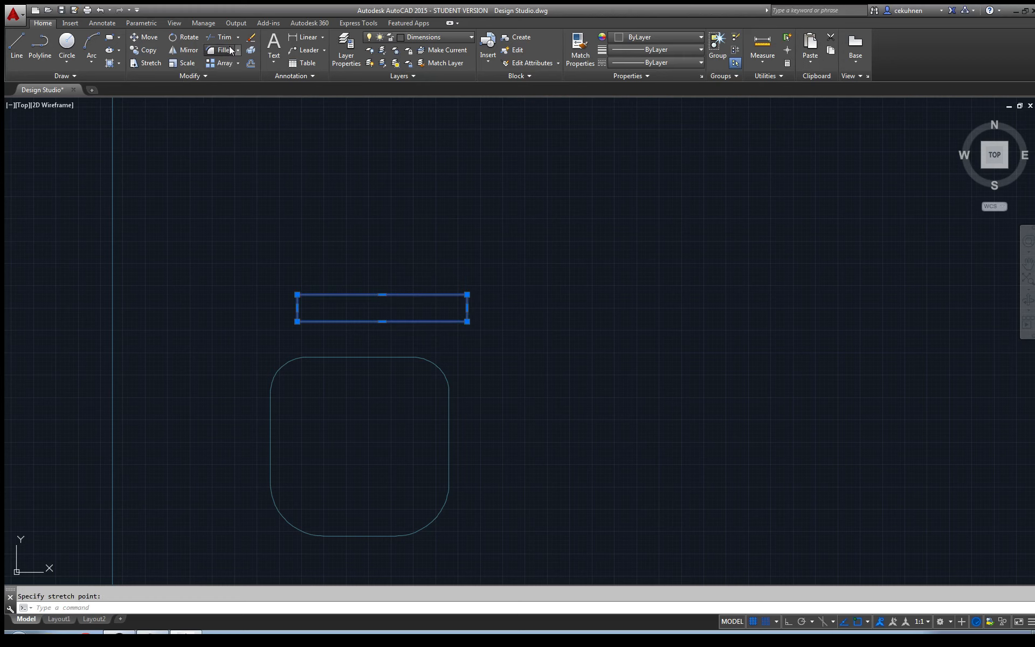
scroll(296, 296, up, 3)
click(296, 297)
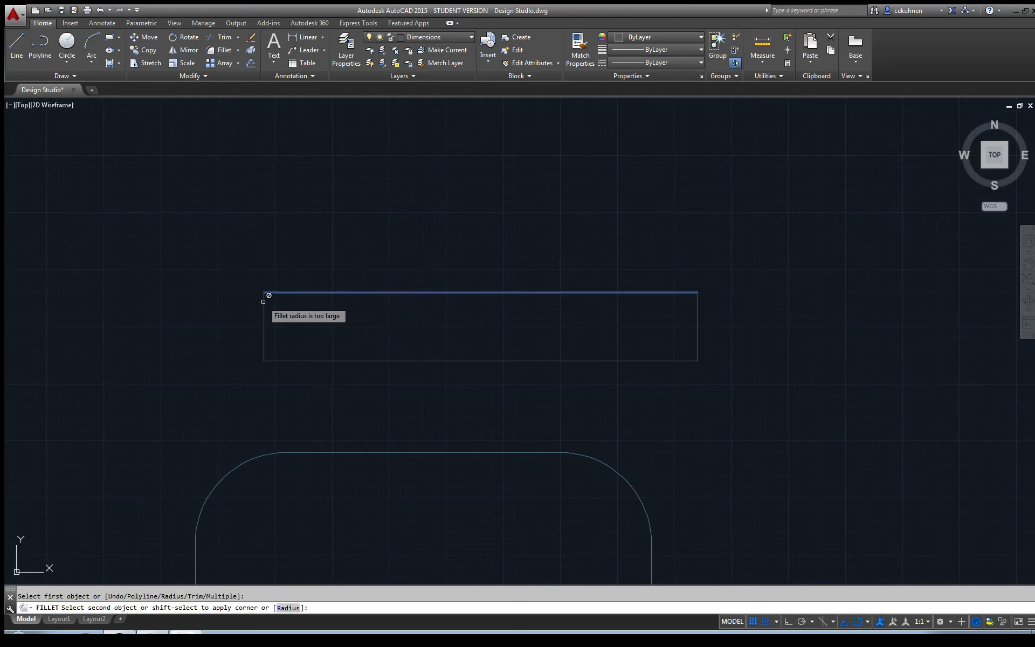
key(Escape)
Step: Fillet the upper-left corner of the narrow rectangle above the rounded square with a 1" radius
click(223, 51)
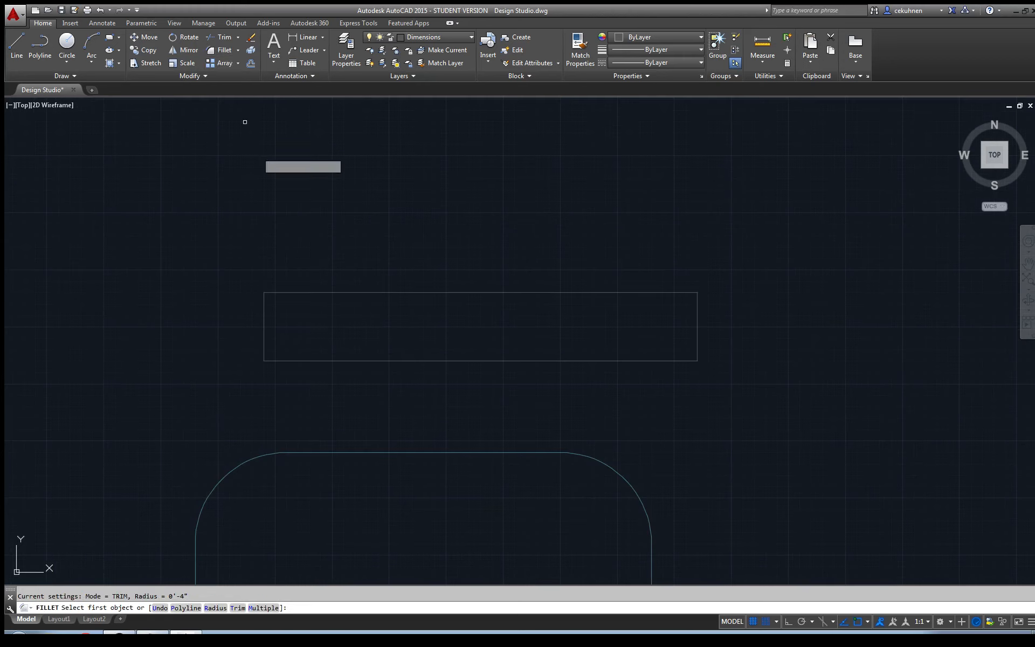
text(r)
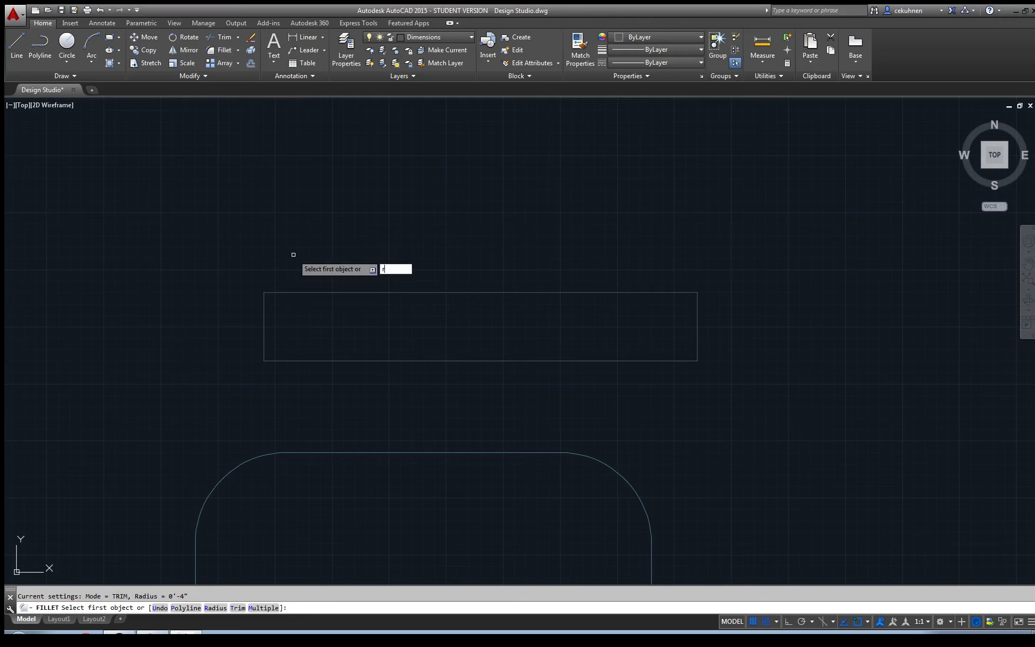
key(Return)
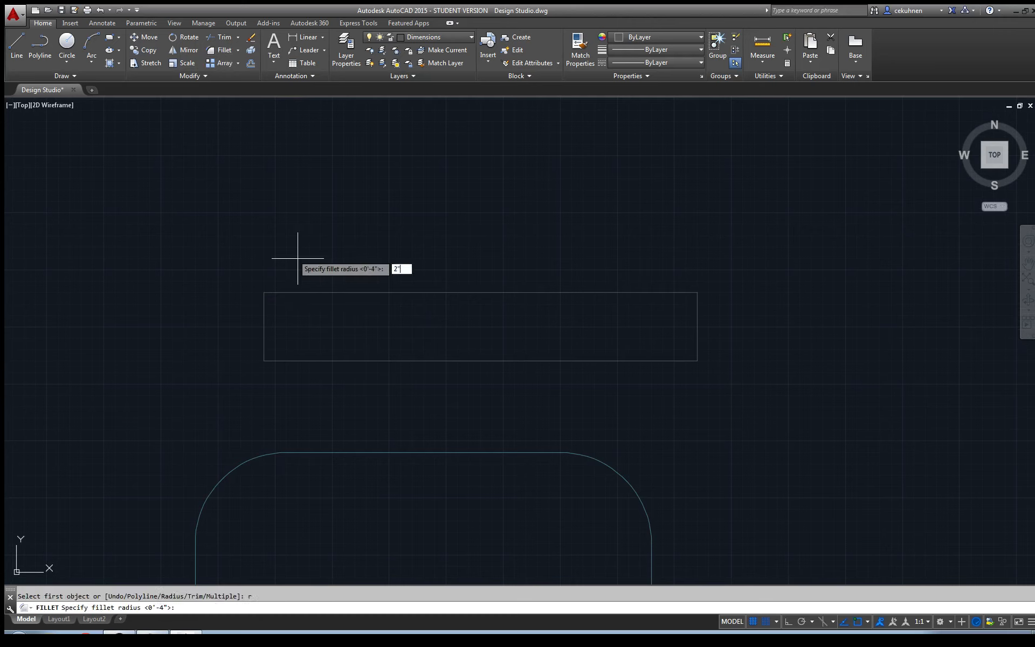
key(Return)
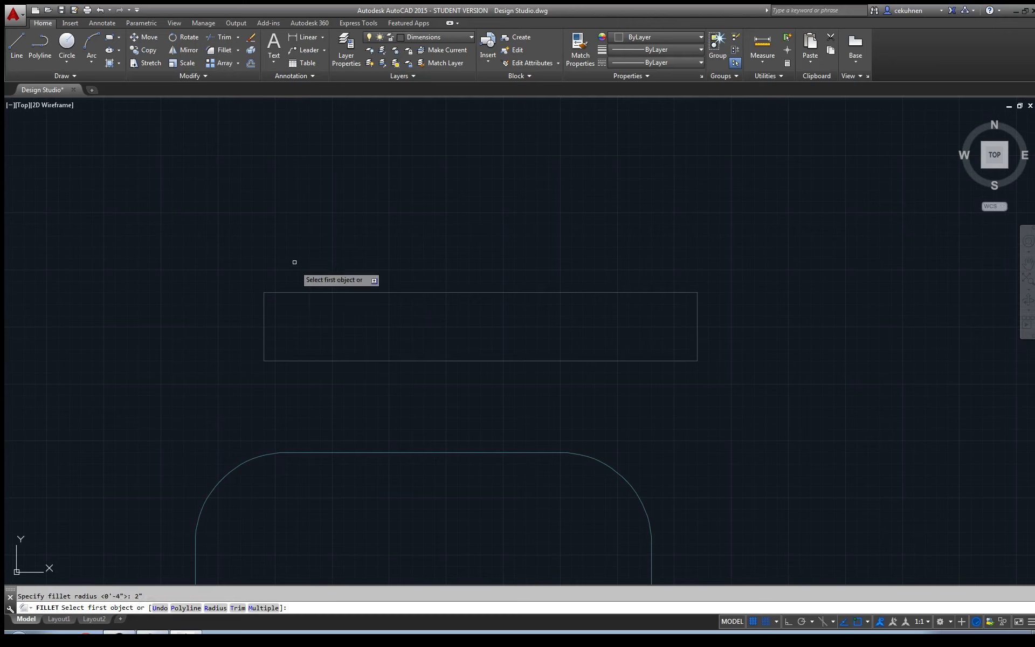
click(286, 292)
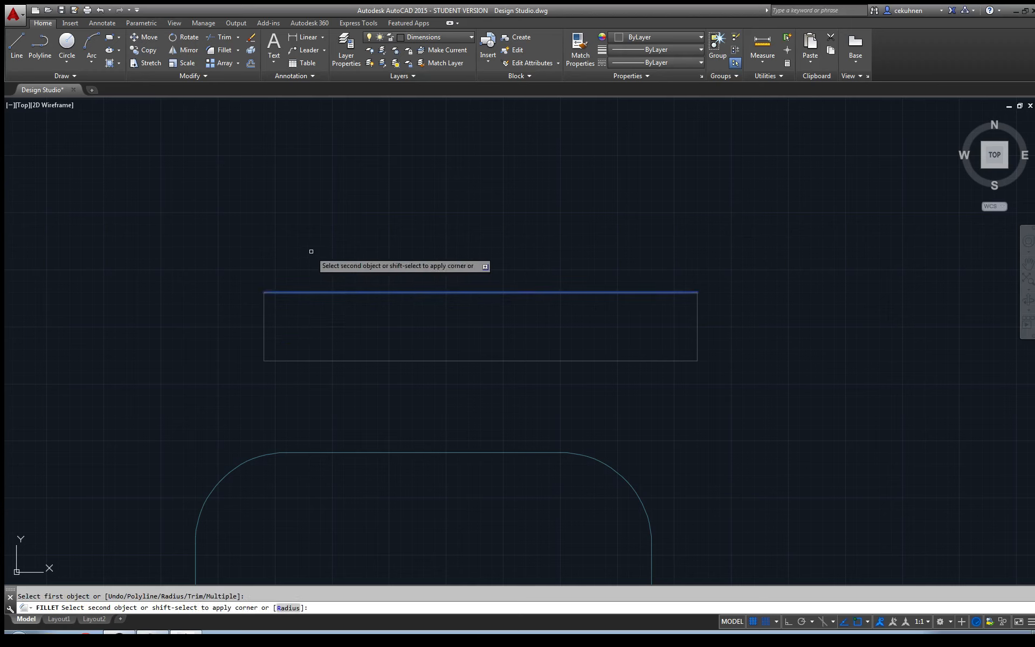
text(r)
key(Return)
text(1")
key(Return)
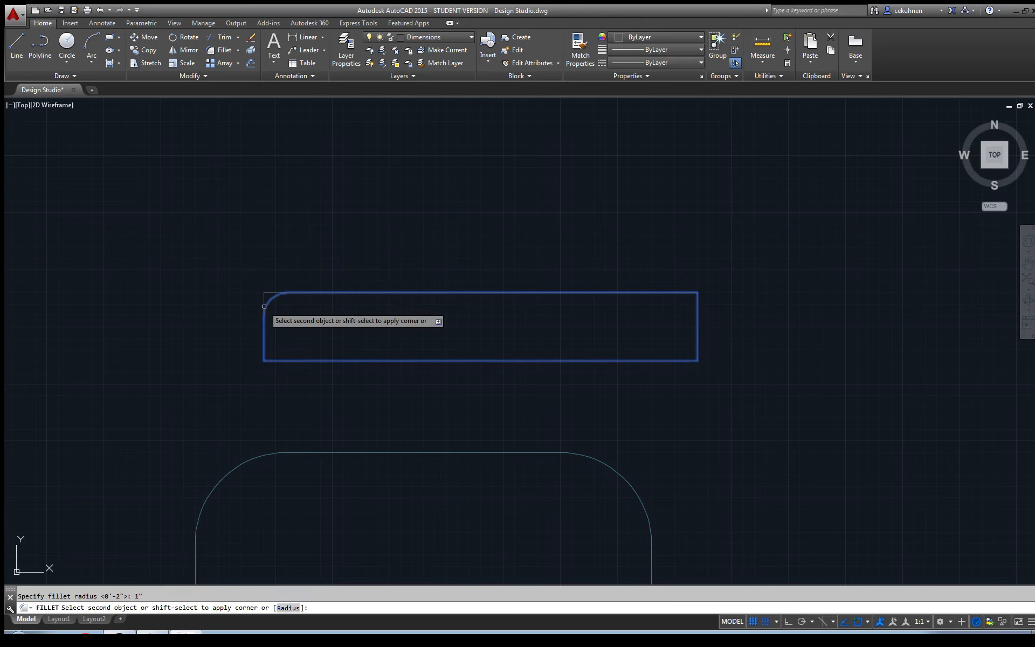
click(265, 339)
Step: Fillet the remaining three corners of the narrow backrest rectangle with the 1" radius
key(Return)
click(264, 343)
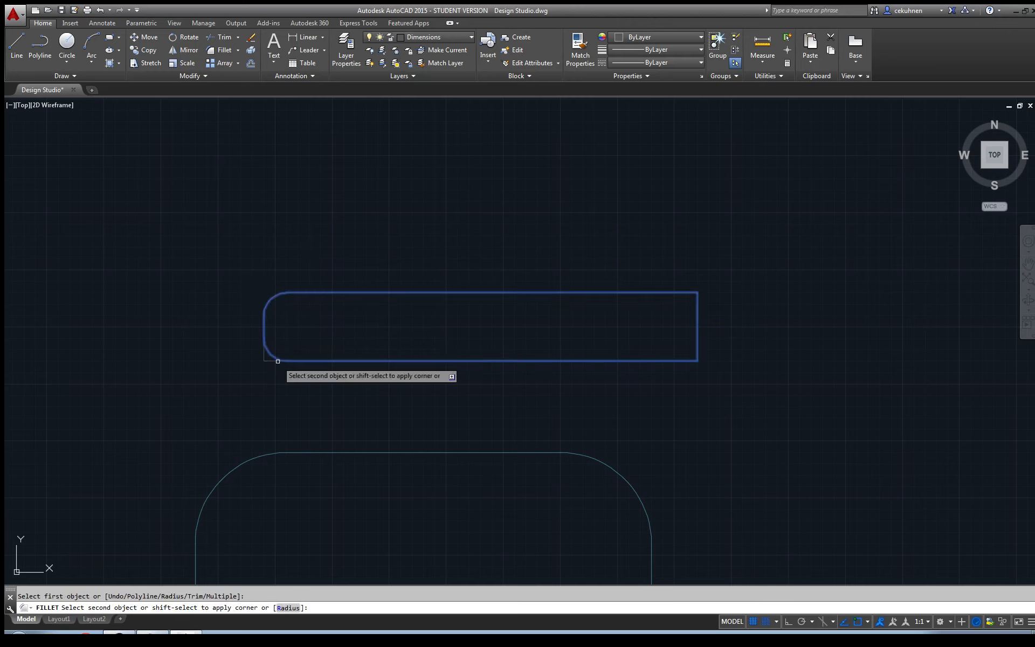
click(277, 360)
key(Return)
click(680, 361)
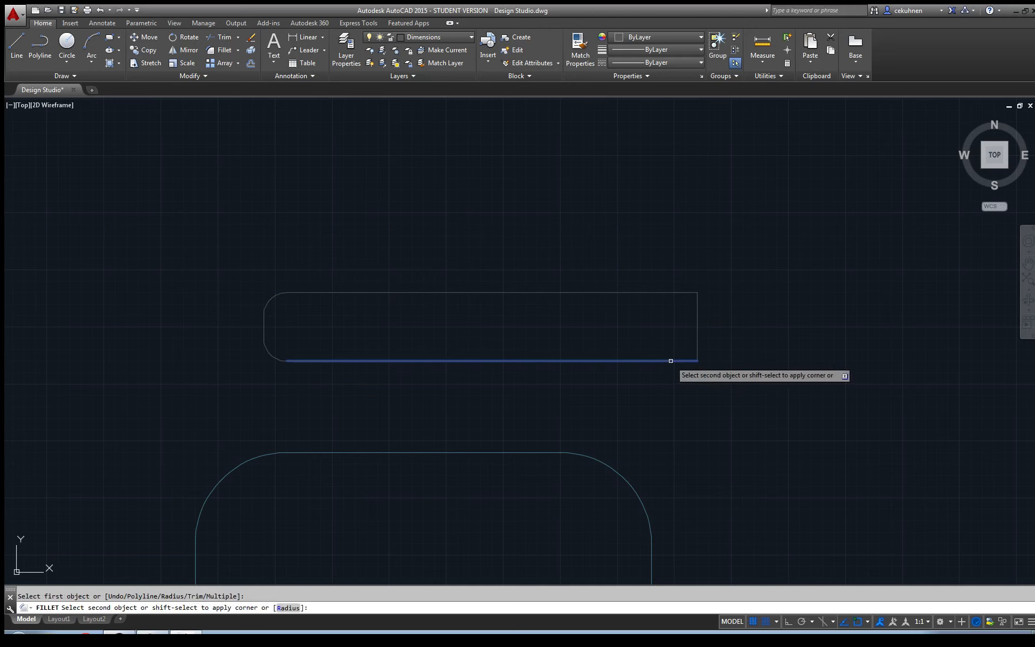
click(698, 343)
key(Return)
click(698, 313)
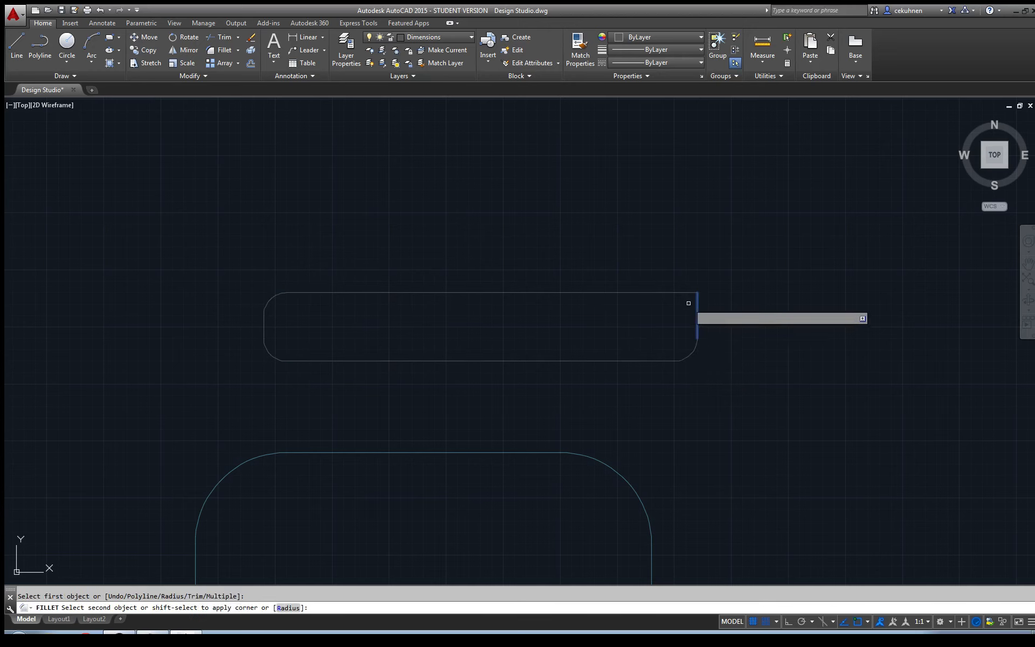
click(692, 293)
key(Return)
scroll(674, 347, down, 2)
key(Escape)
scroll(675, 287, down, 4)
scroll(689, 363, up, 2)
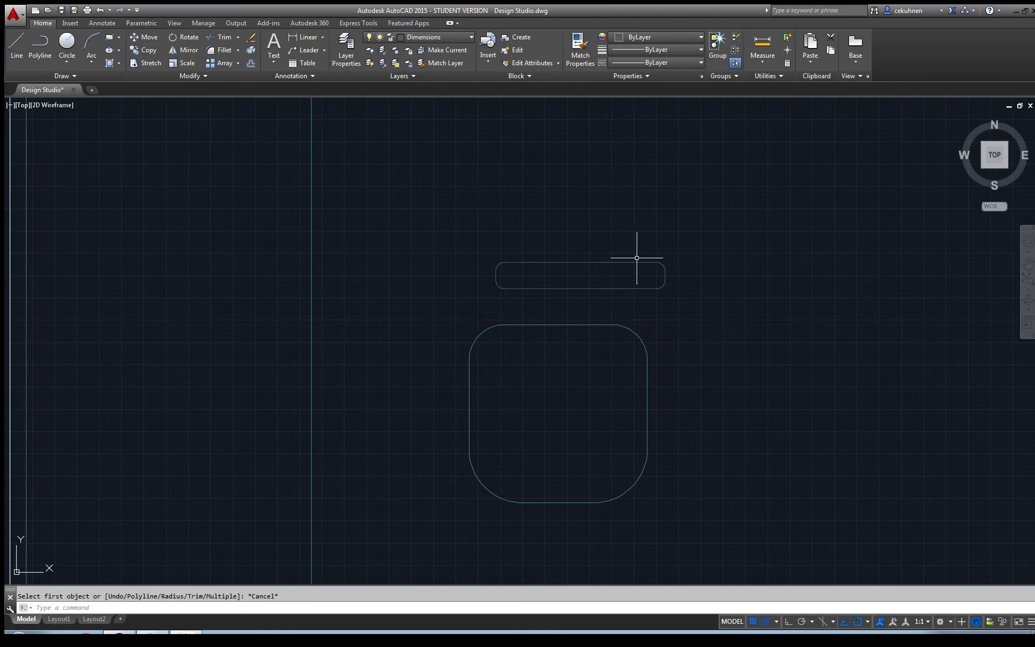
Step: Turn on Midpoint snap and move the backrest by its lower-edge midpoint to overlap the seat's upper edge, centred on the seat
click(867, 623)
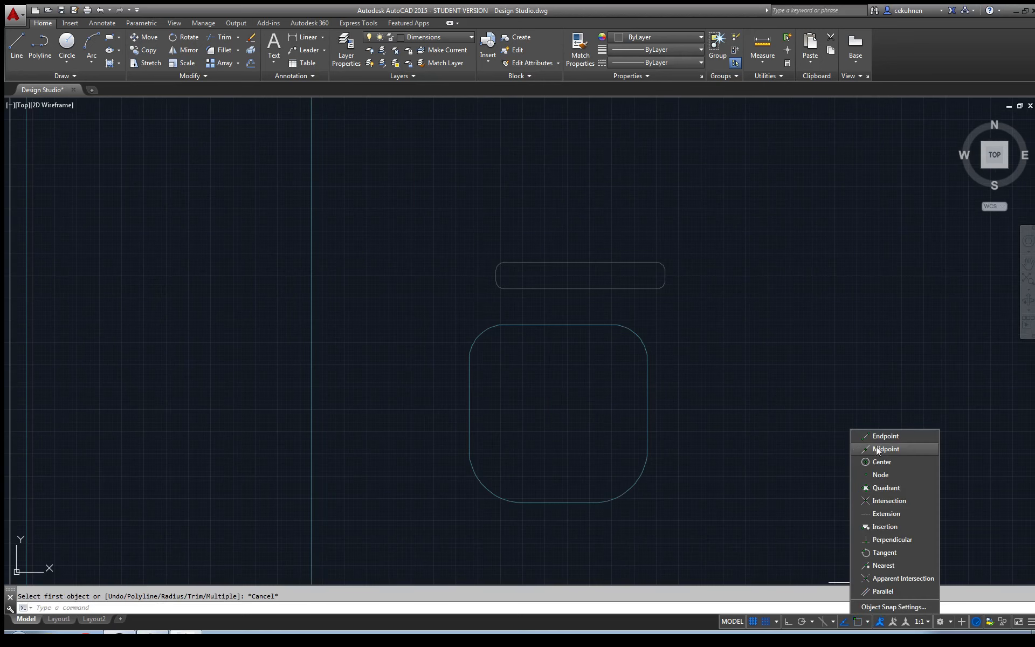
click(142, 39)
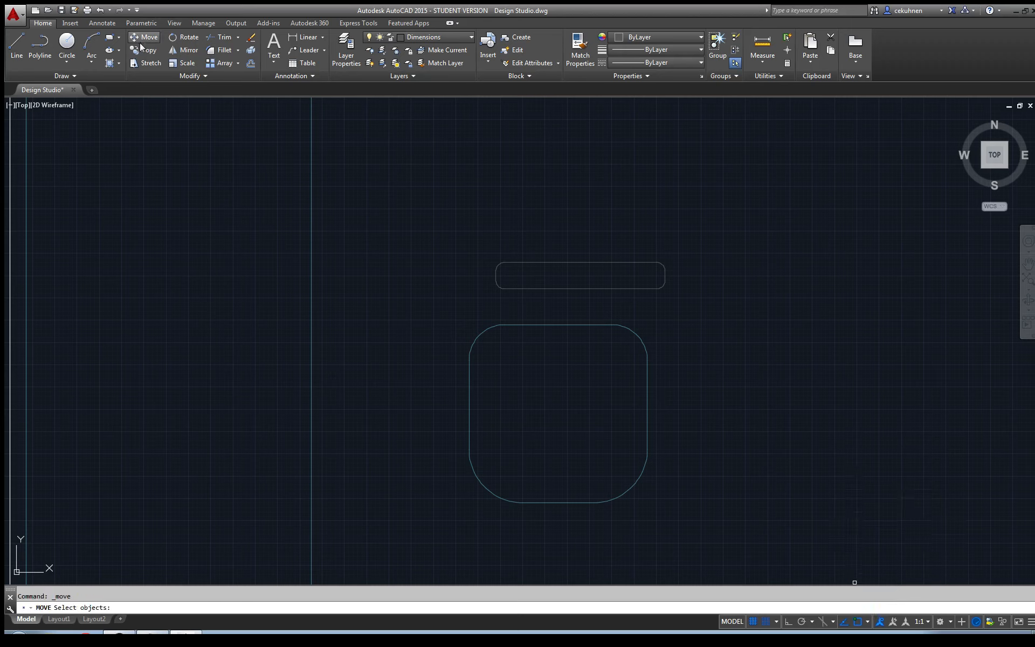
click(576, 287)
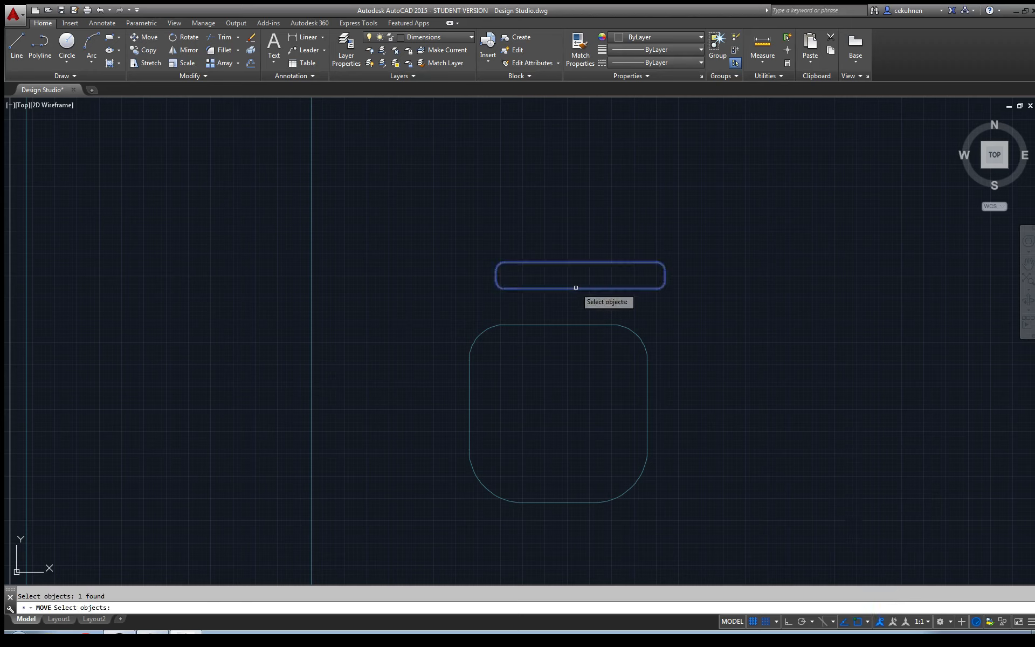
key(Return)
click(580, 289)
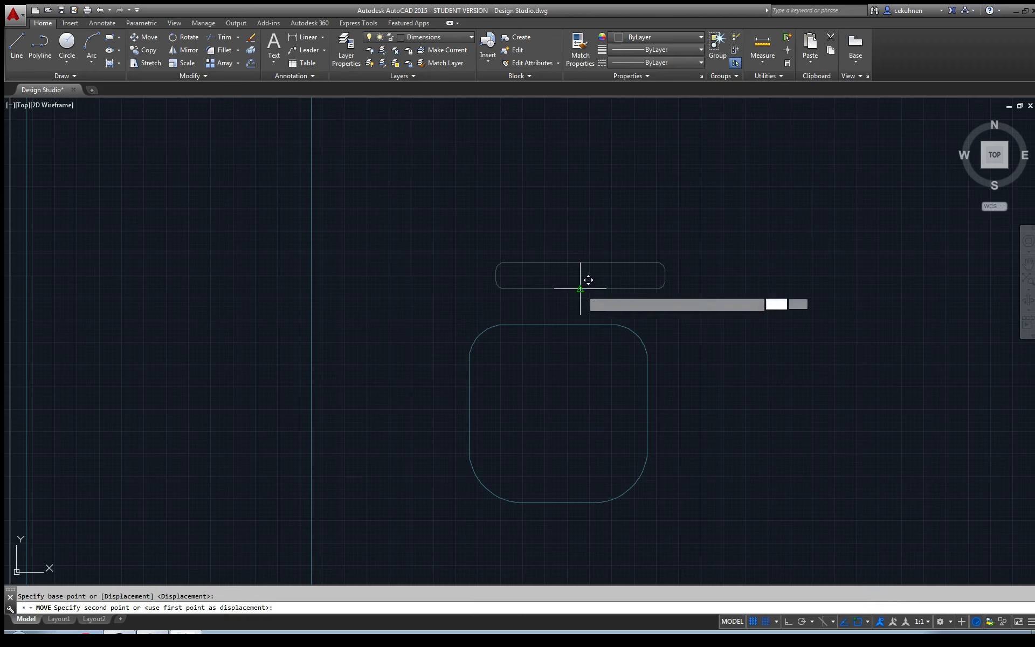
click(564, 326)
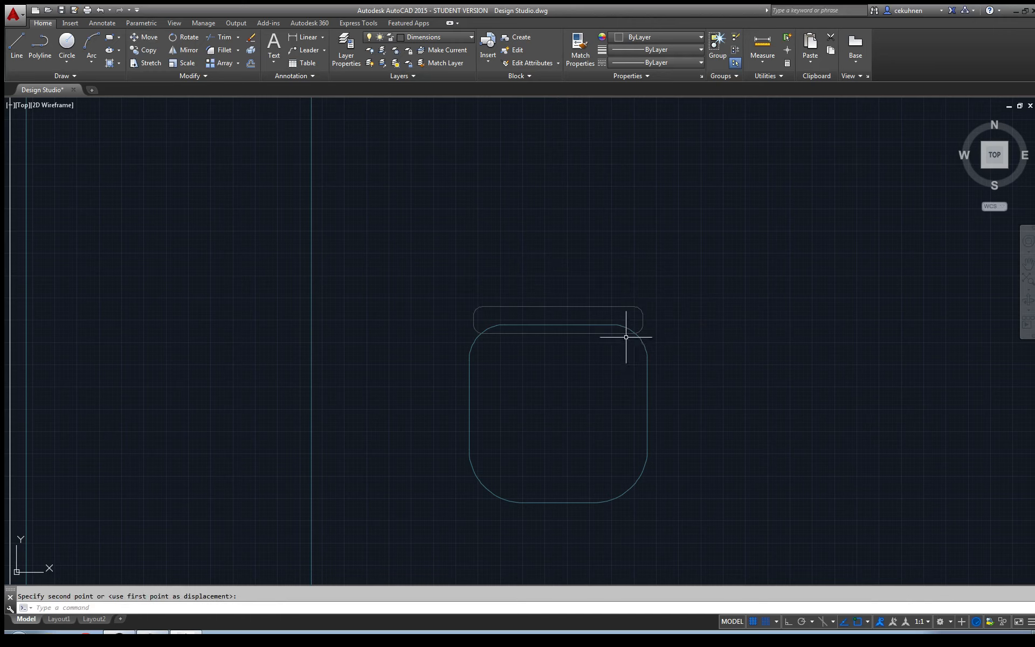
Step: Assign the backrest to the Furniture layer and make Furniture the current layer
click(583, 306)
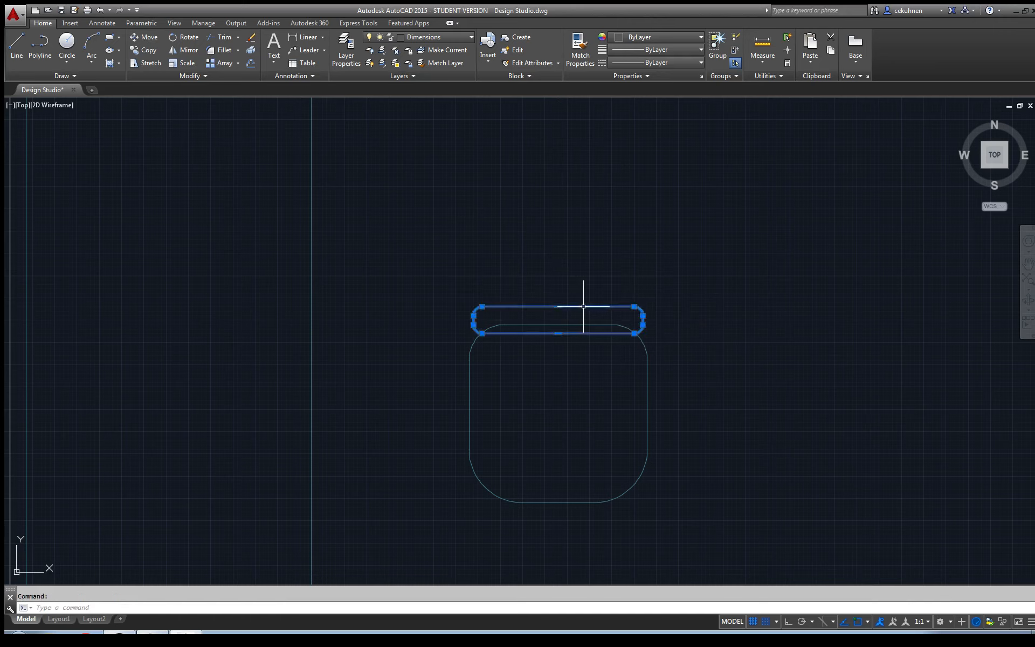
click(426, 37)
click(423, 118)
click(444, 174)
click(438, 223)
key(Escape)
click(441, 38)
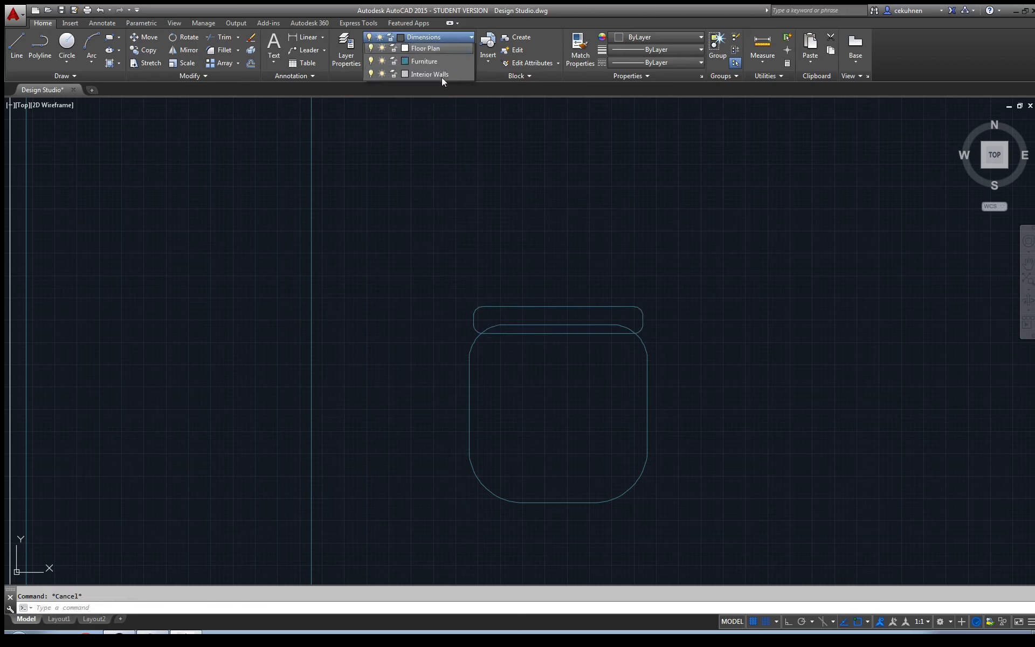
click(432, 116)
Step: Draw a 20" by 20" square in the empty space to the right of the chair
scroll(488, 234, down, 5)
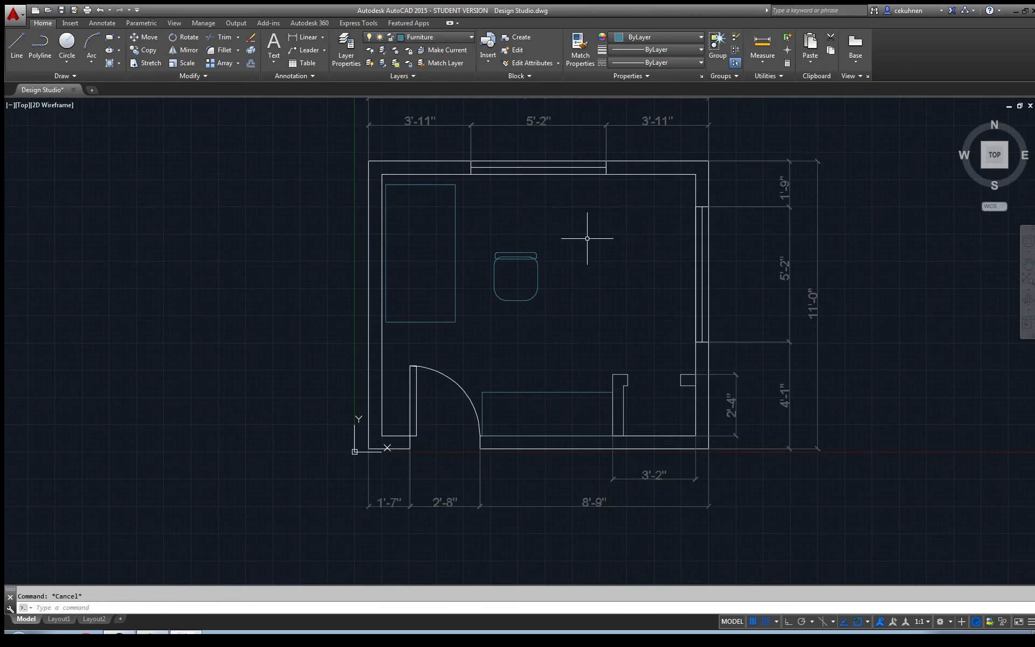
scroll(587, 238, up, 3)
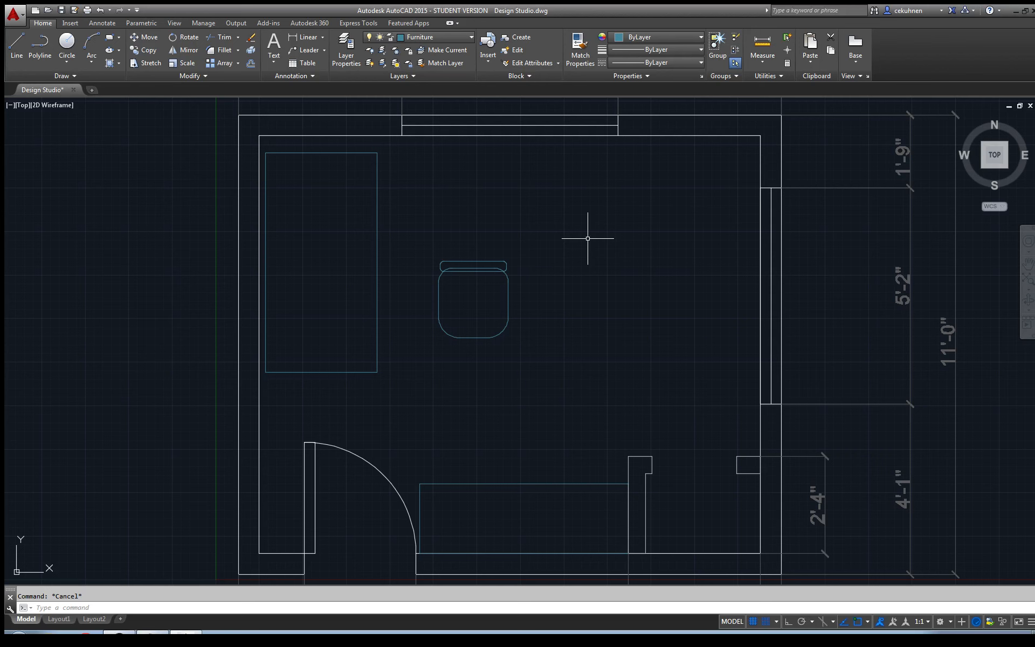
scroll(587, 238, up, 4)
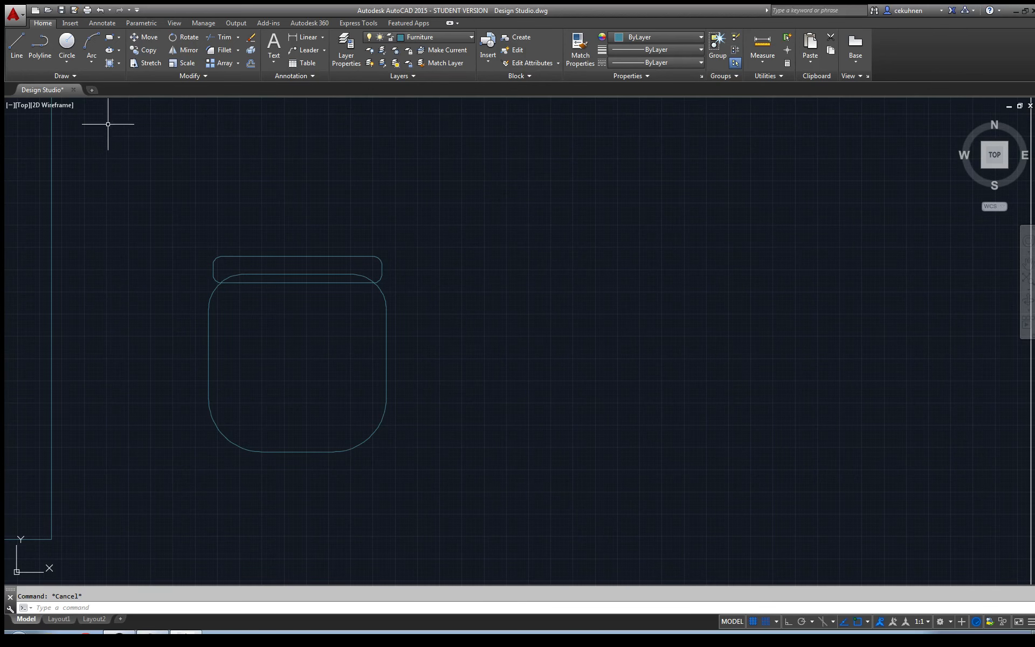
click(112, 36)
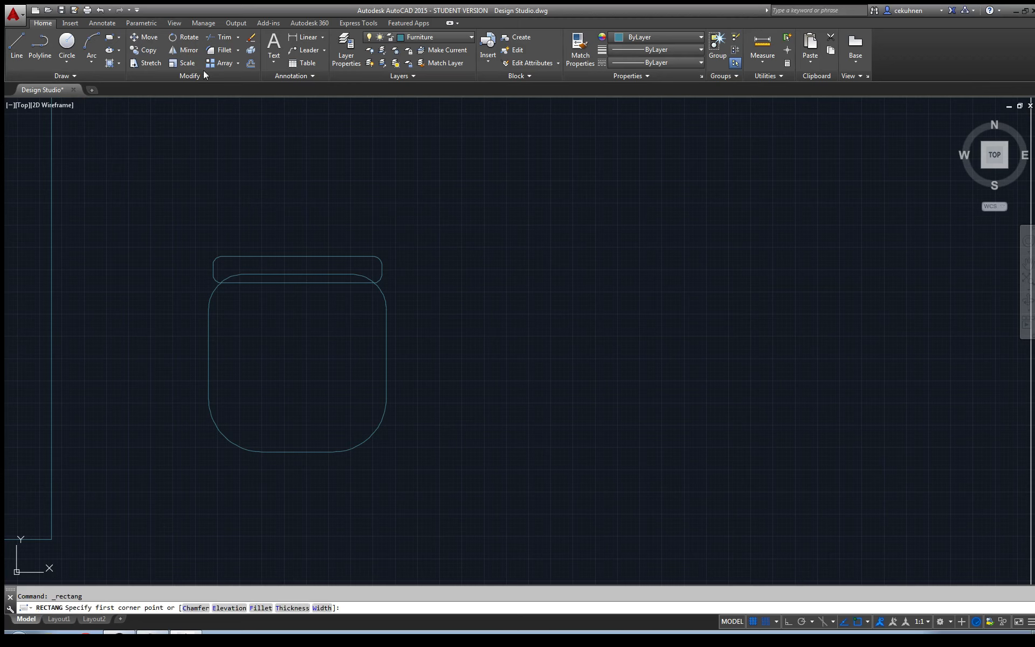
click(461, 447)
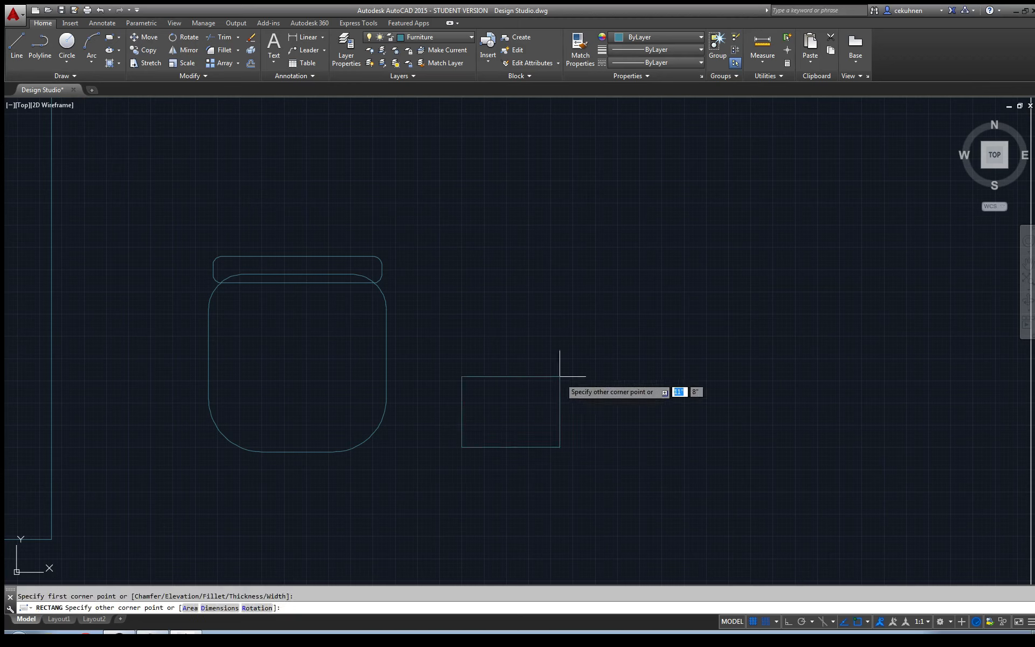
key(Tab)
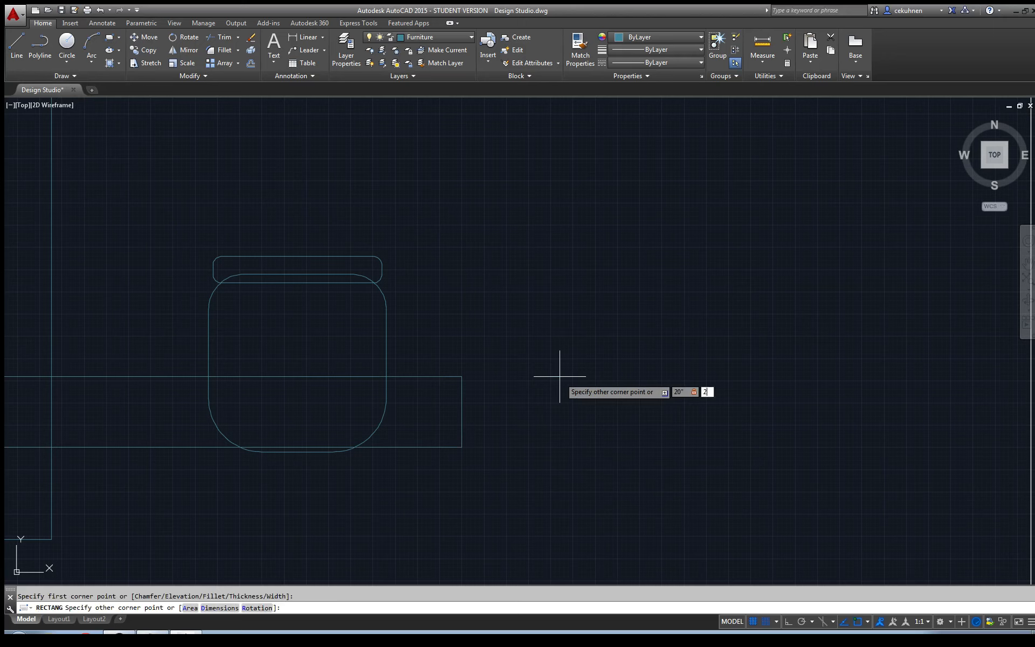
text(20")
key(Return)
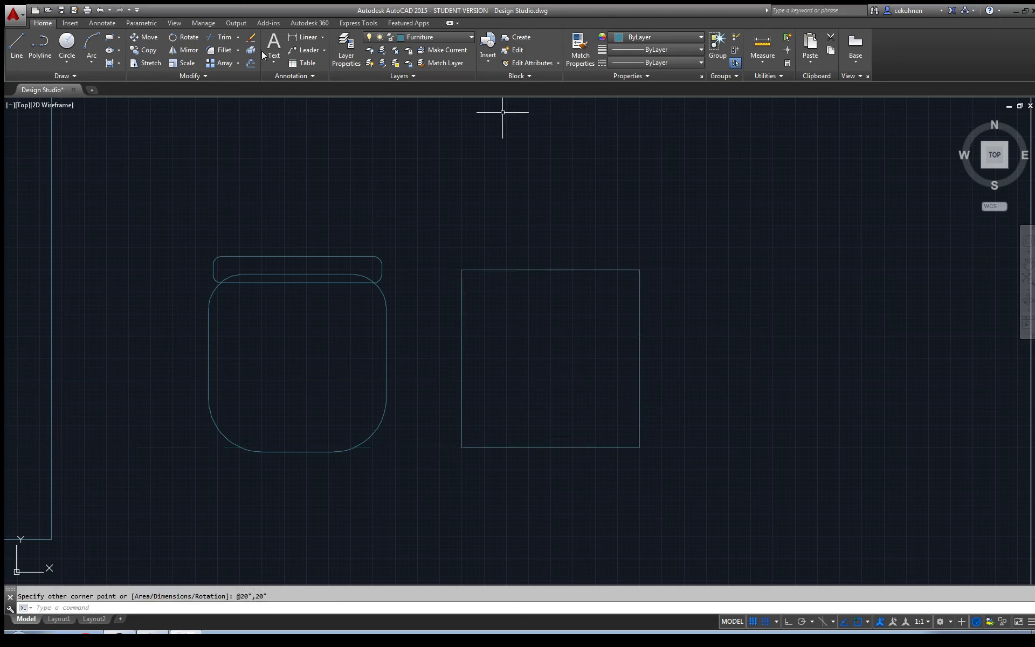
Step: Draw a vertical centre line through the new square from its lower-edge midpoint to its upper-edge midpoint
click(16, 44)
click(550, 446)
click(550, 270)
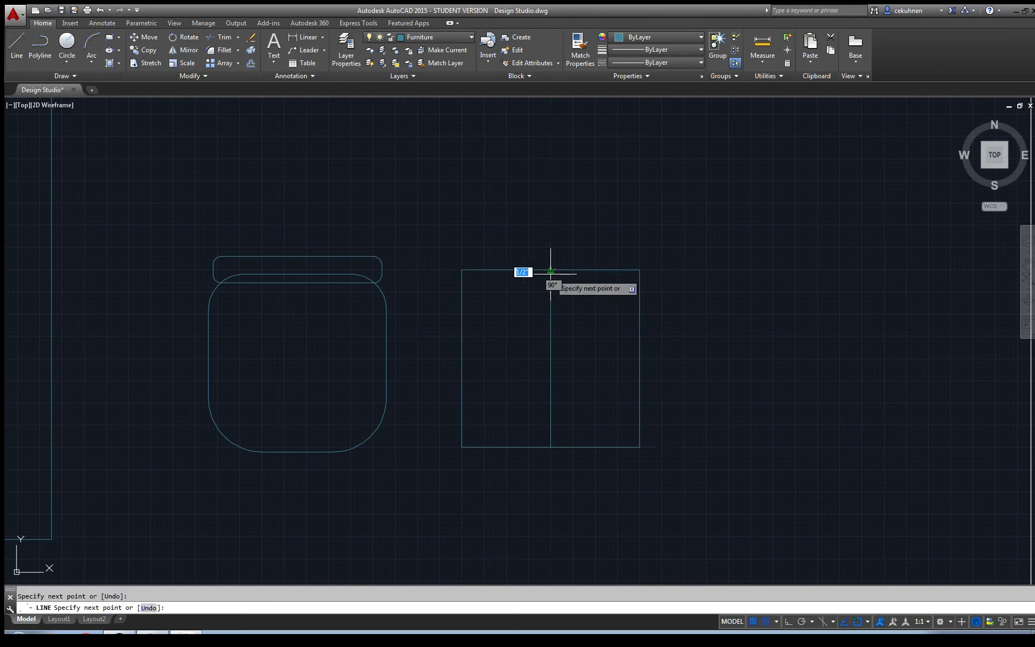
key(Escape)
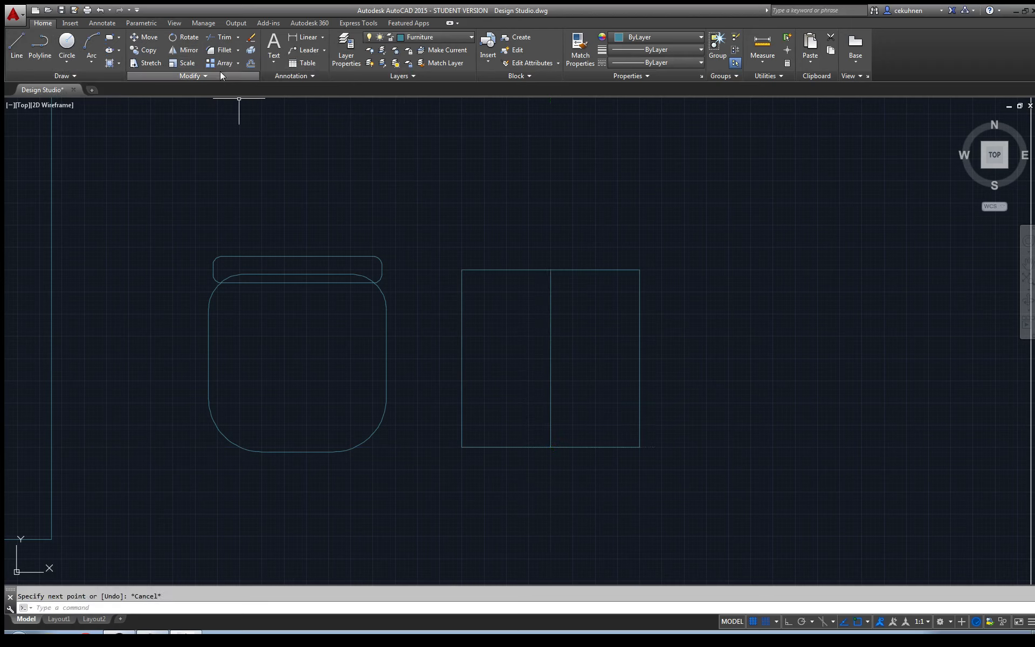
Step: Fillet the two lower corners of the new square with a 6" radius
click(218, 54)
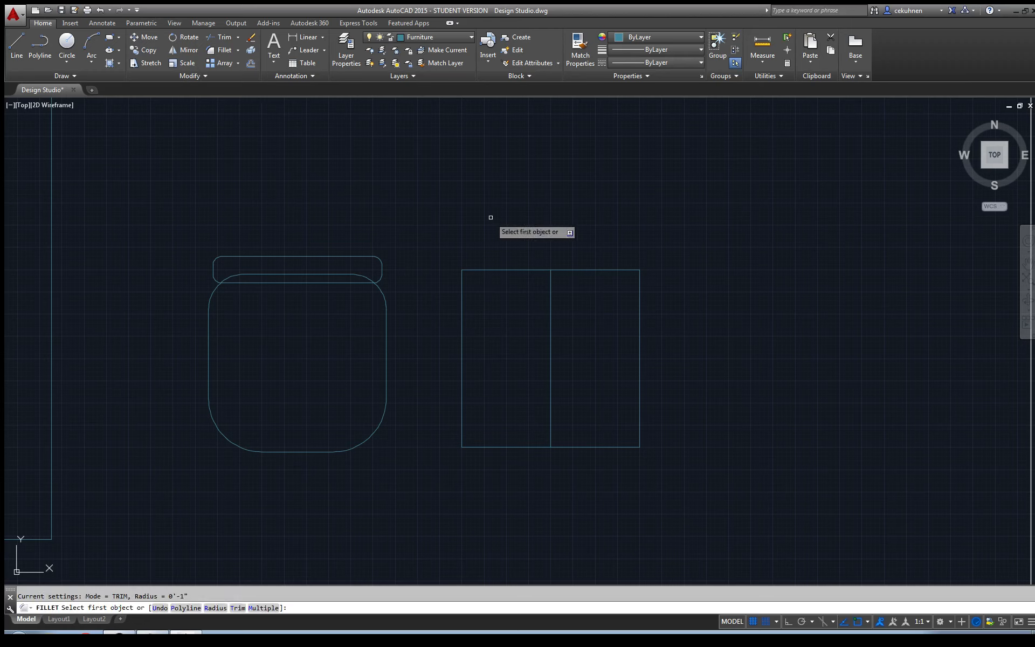
text(r)
key(Return)
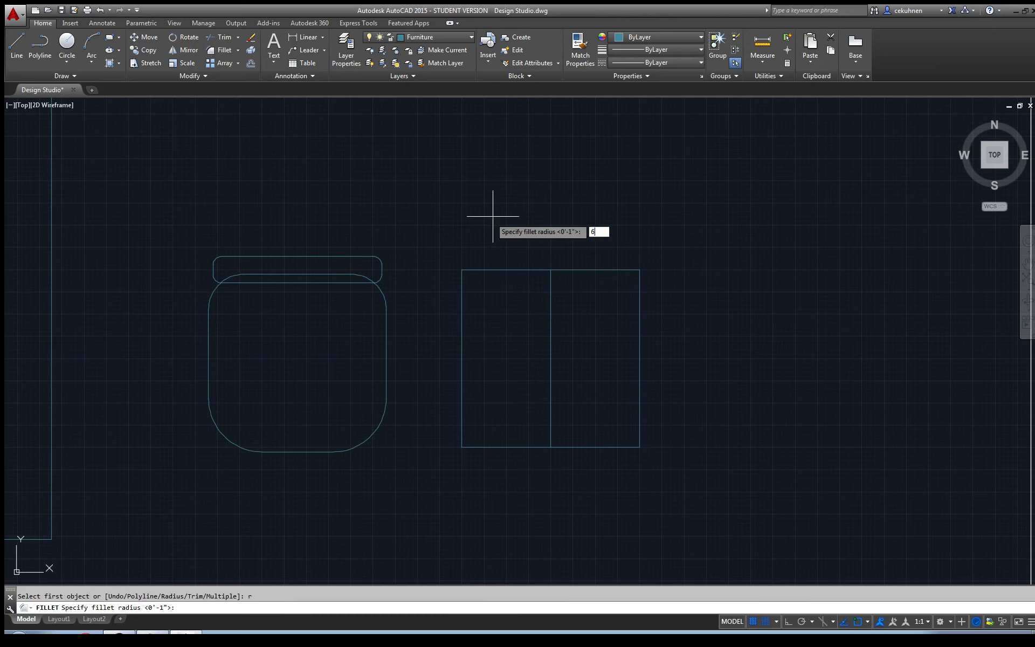
text(6")
key(Return)
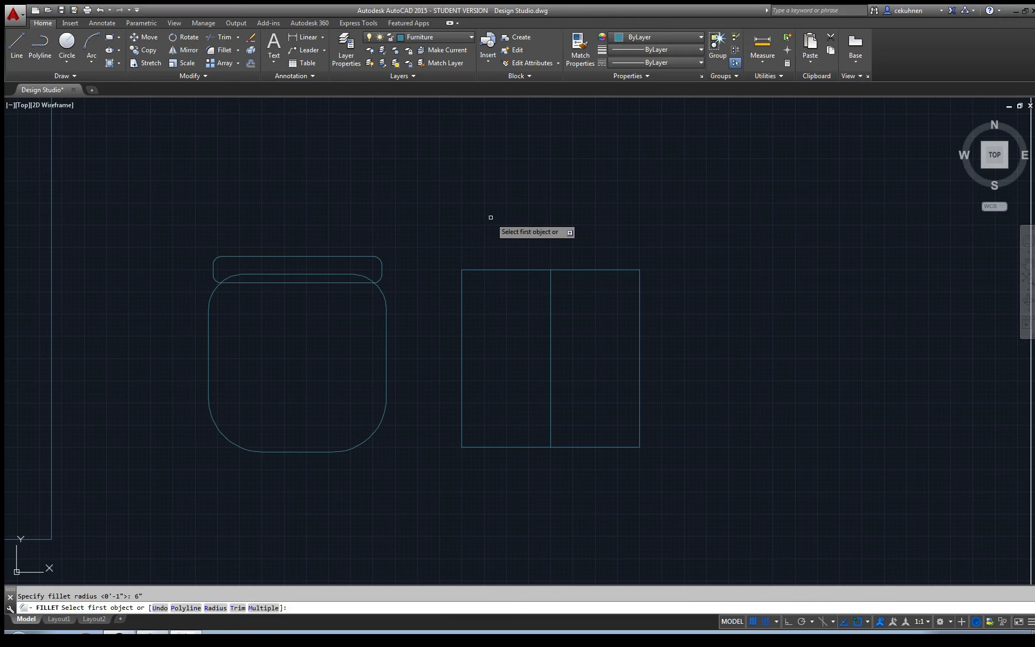
click(639, 427)
click(625, 447)
key(Return)
click(479, 446)
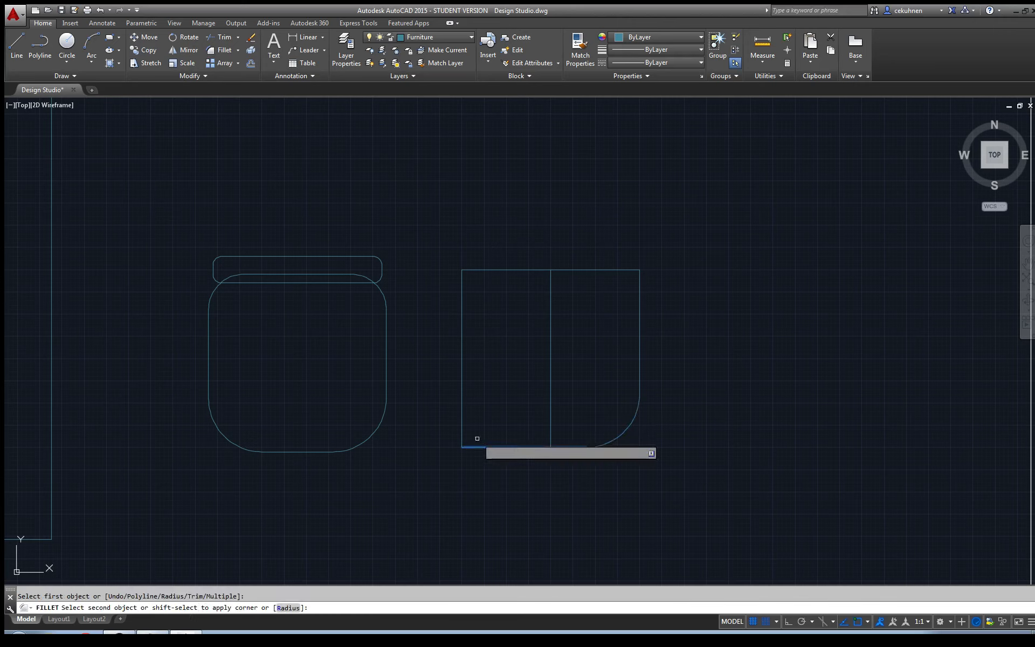
click(463, 427)
Step: Fillet the two upper corners of the new square with a 4" radius
text(r)
key(Return)
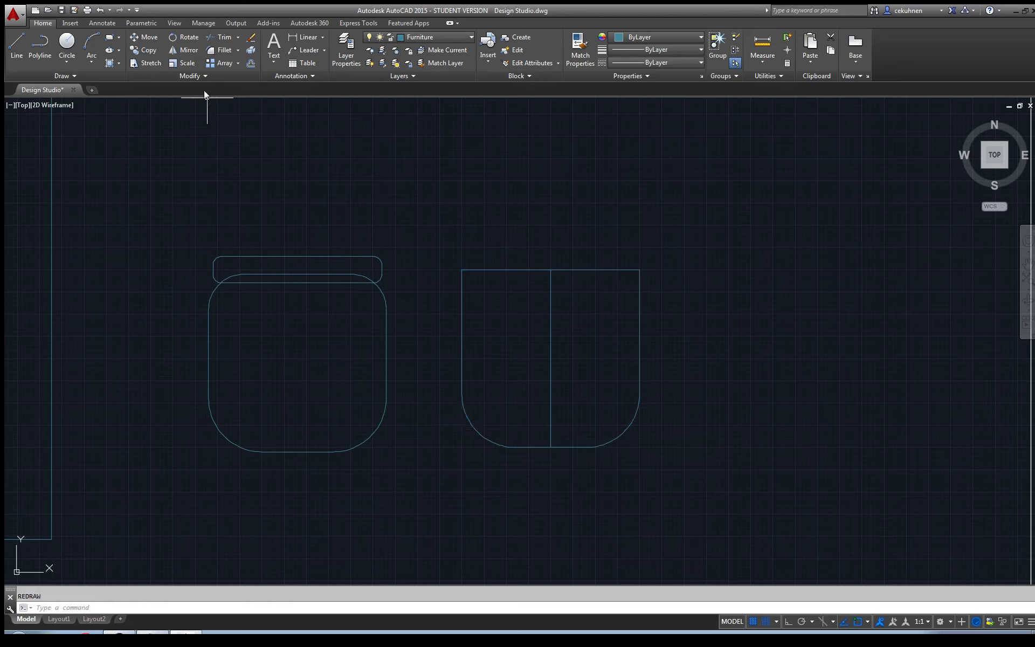
click(221, 50)
text(r)
key(Return)
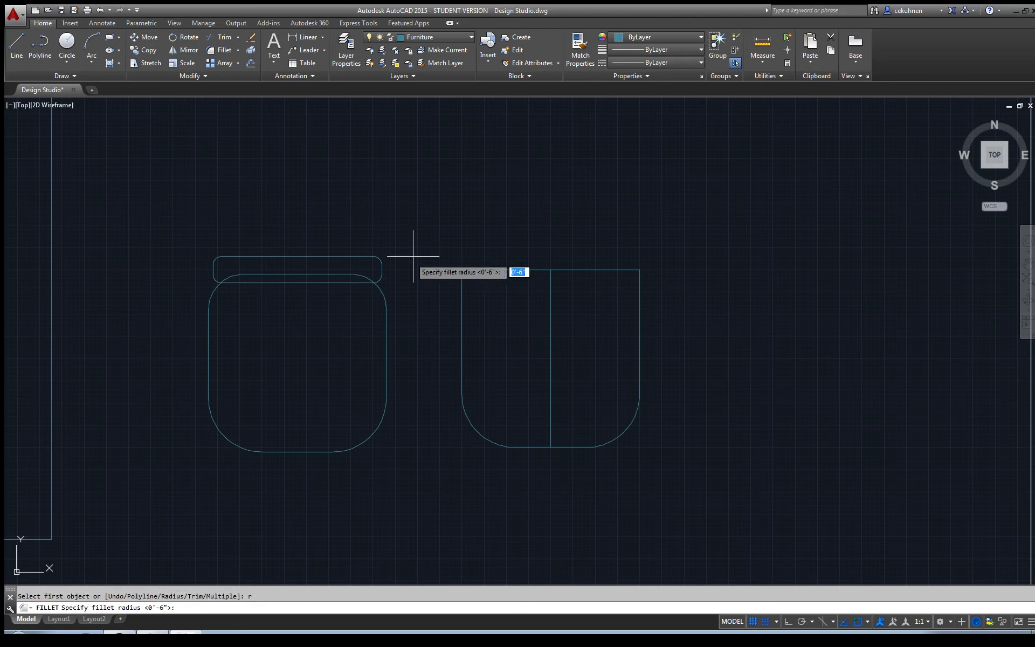
text(4)
key(Return)
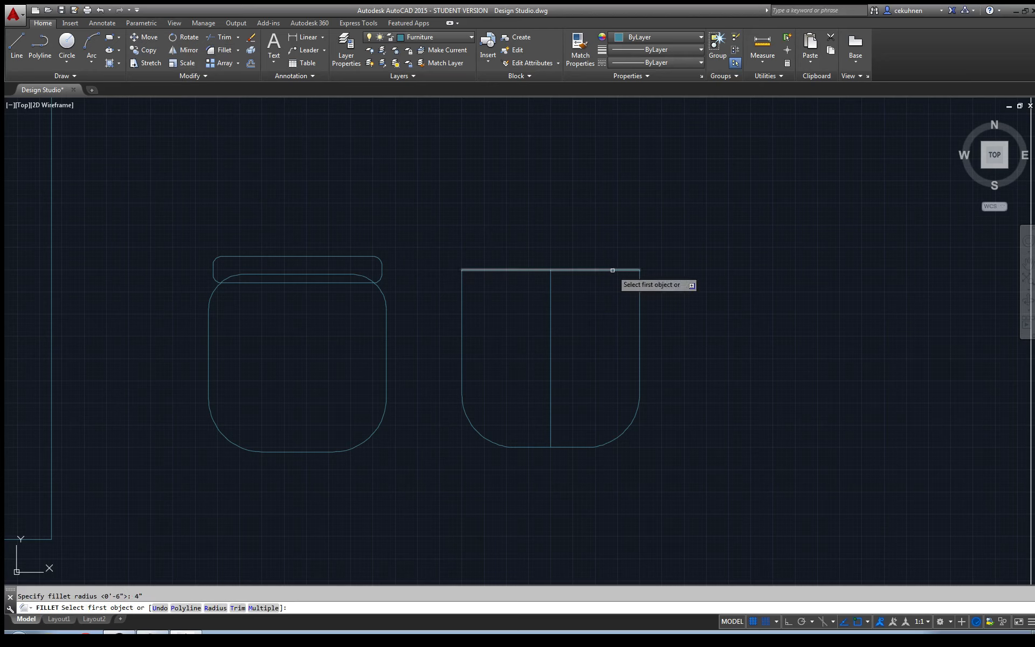
click(635, 270)
click(638, 292)
key(Return)
click(485, 270)
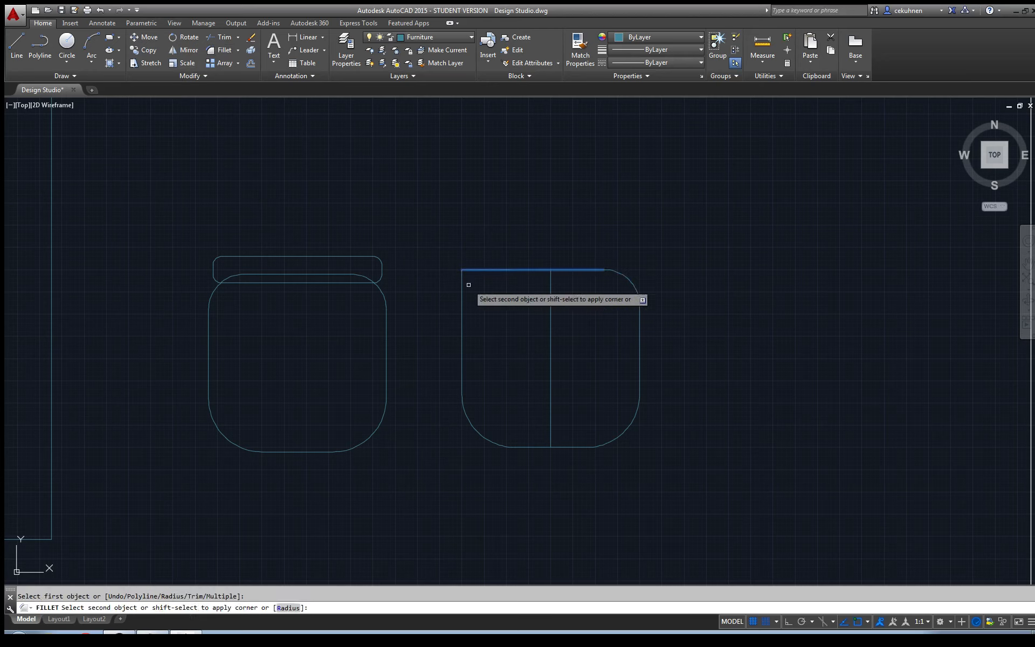
click(463, 284)
key(Escape)
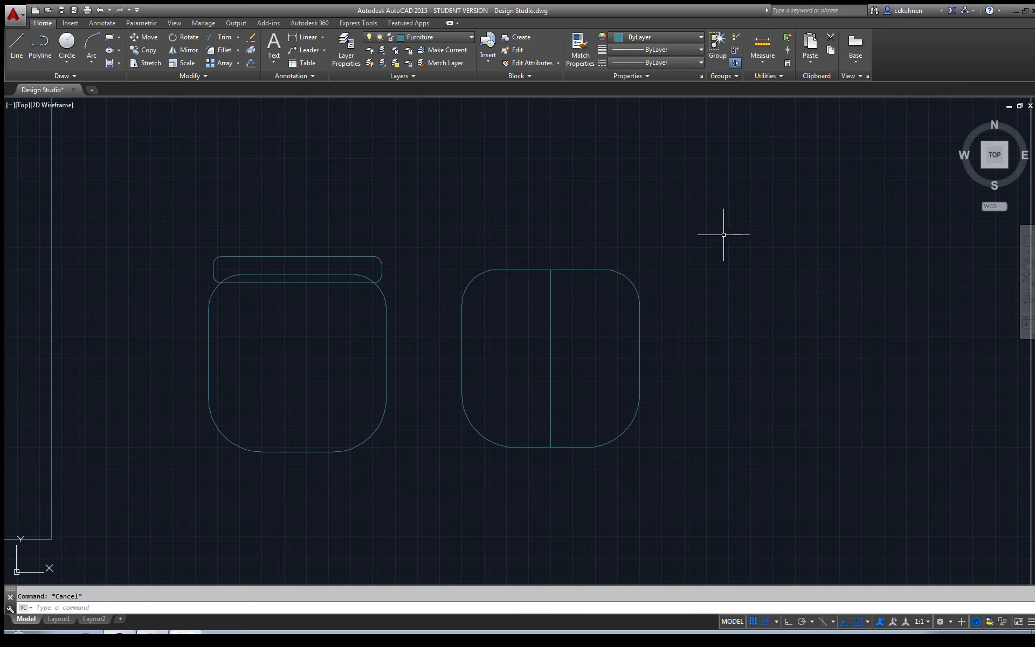
Step: Start a control-vertex spline and change the running object snap from midpoint to endpoint
click(47, 73)
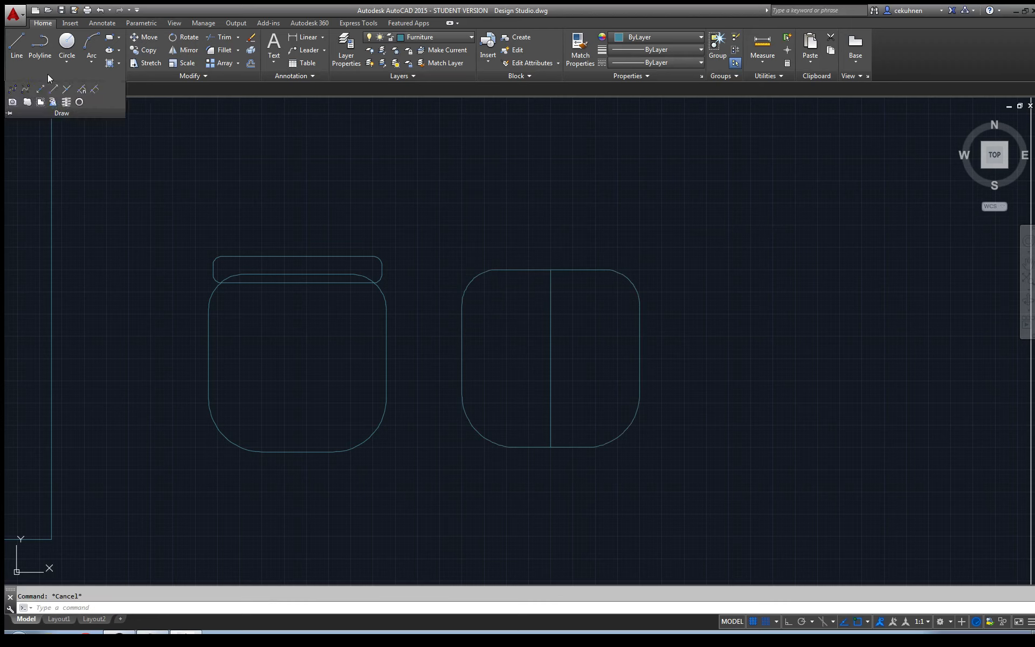
click(26, 91)
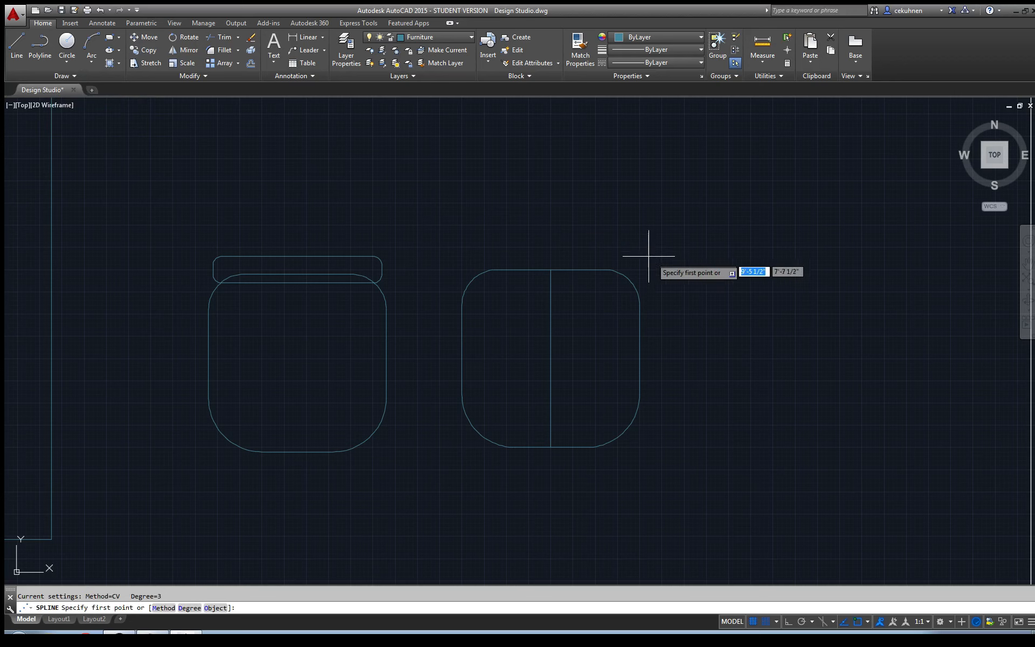
scroll(716, 394, up, 2)
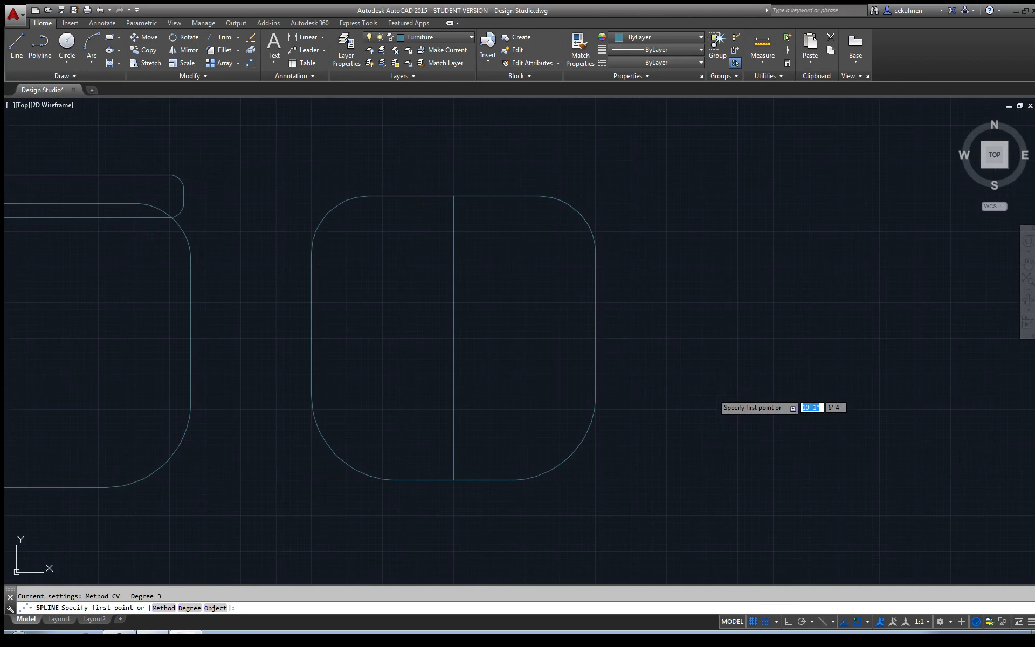
click(868, 622)
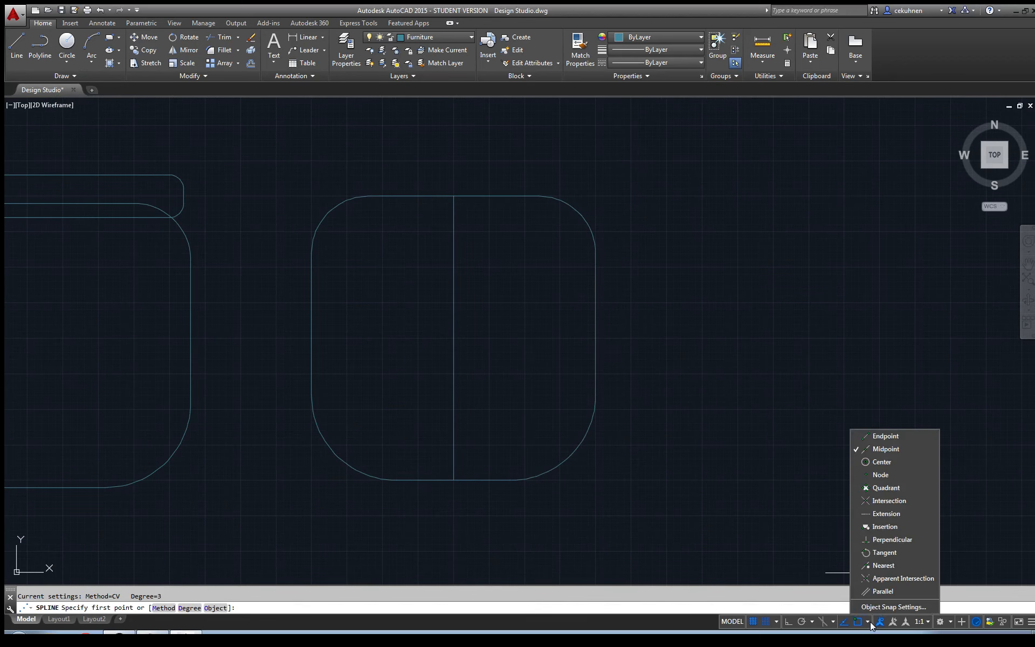
click(884, 450)
click(885, 437)
click(490, 507)
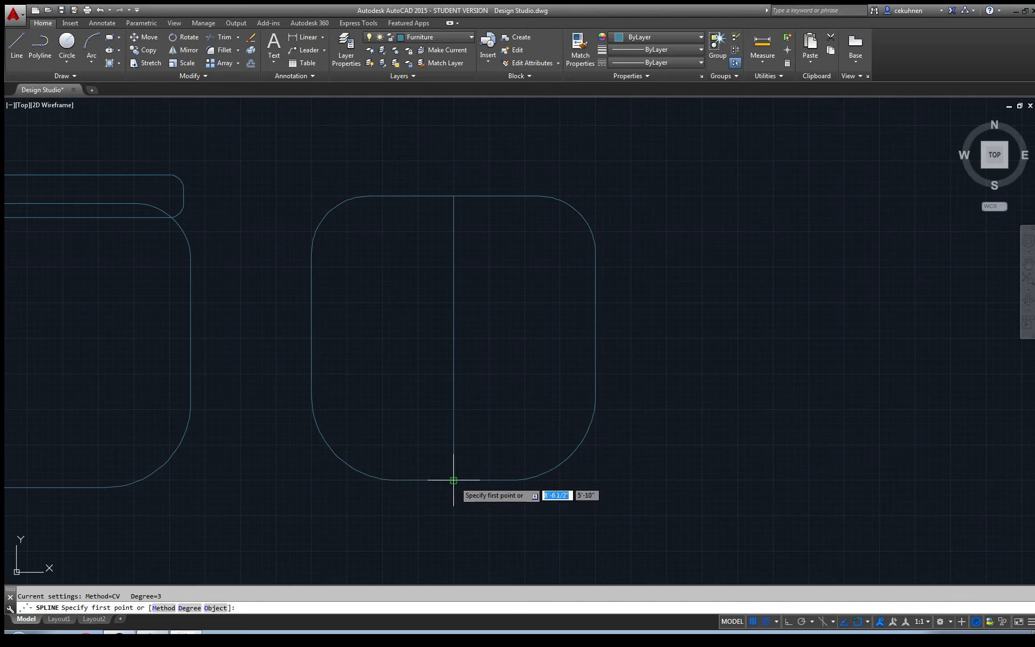
Step: Draw a spline around the right half of the new rounded square, from the centre line's lower end to its upper end
click(453, 479)
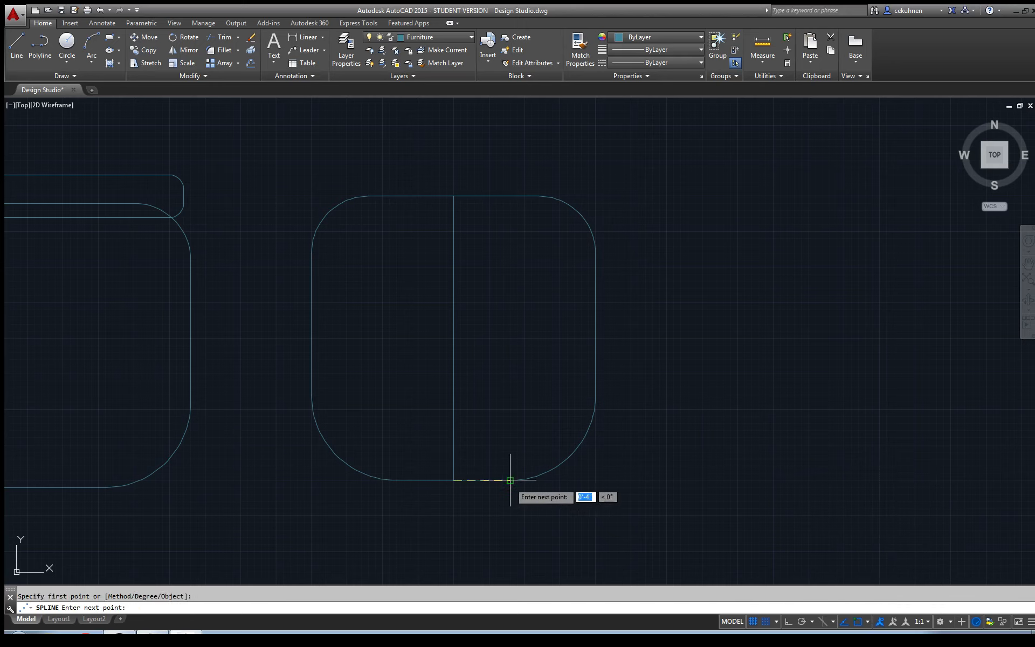
click(511, 479)
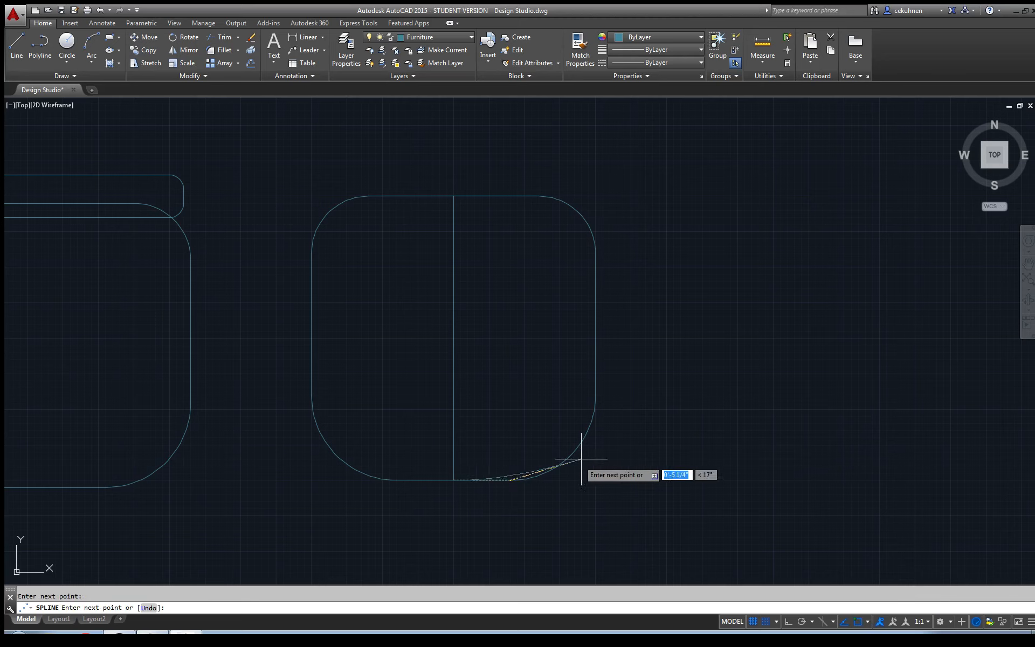
click(581, 458)
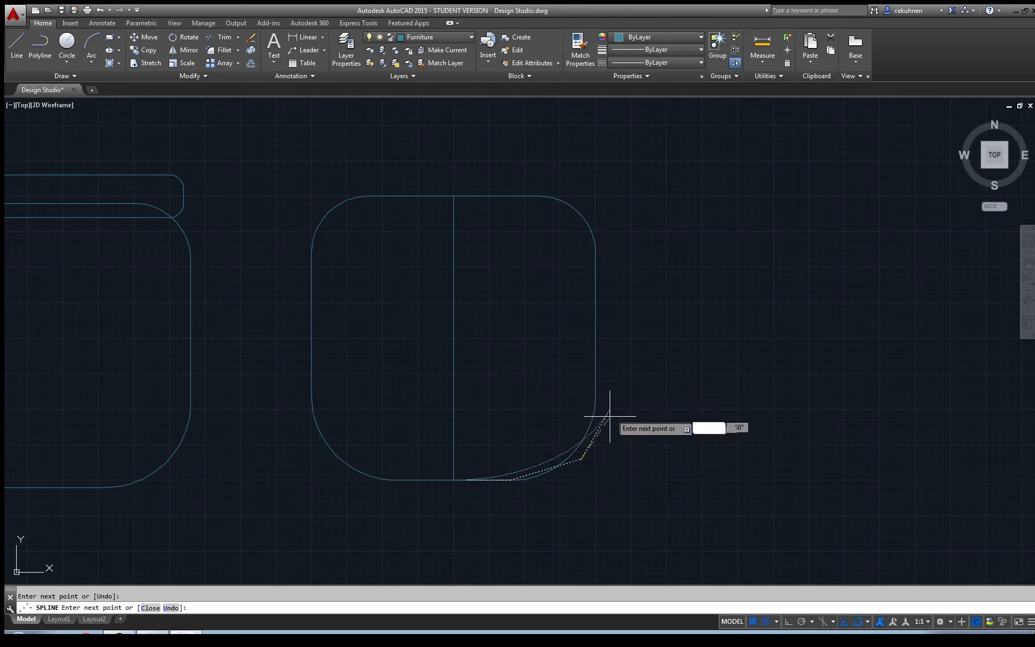
click(595, 399)
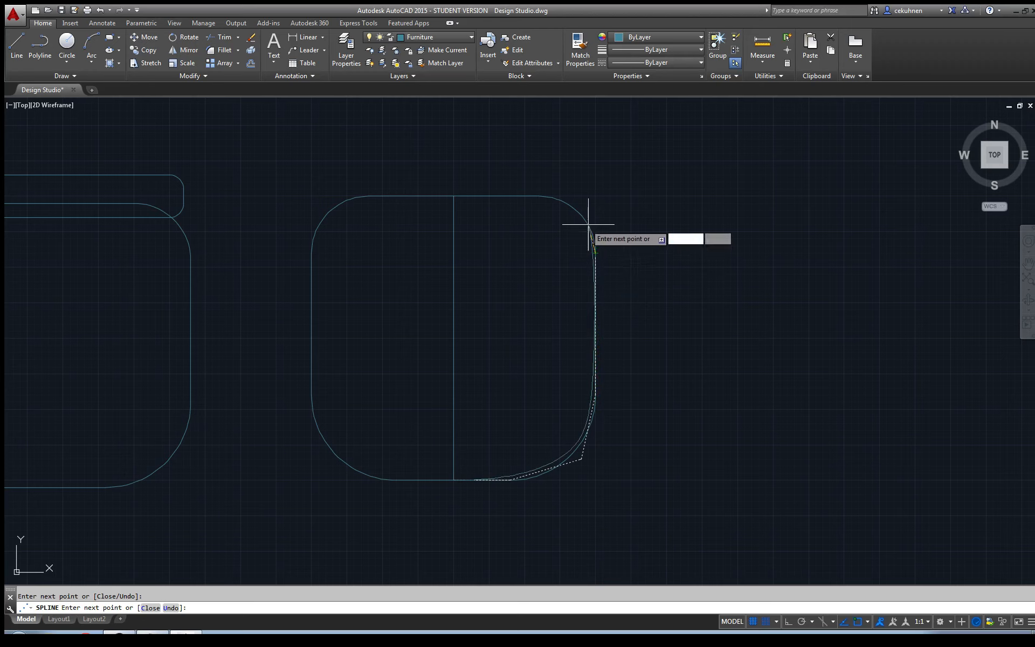
click(541, 196)
click(453, 195)
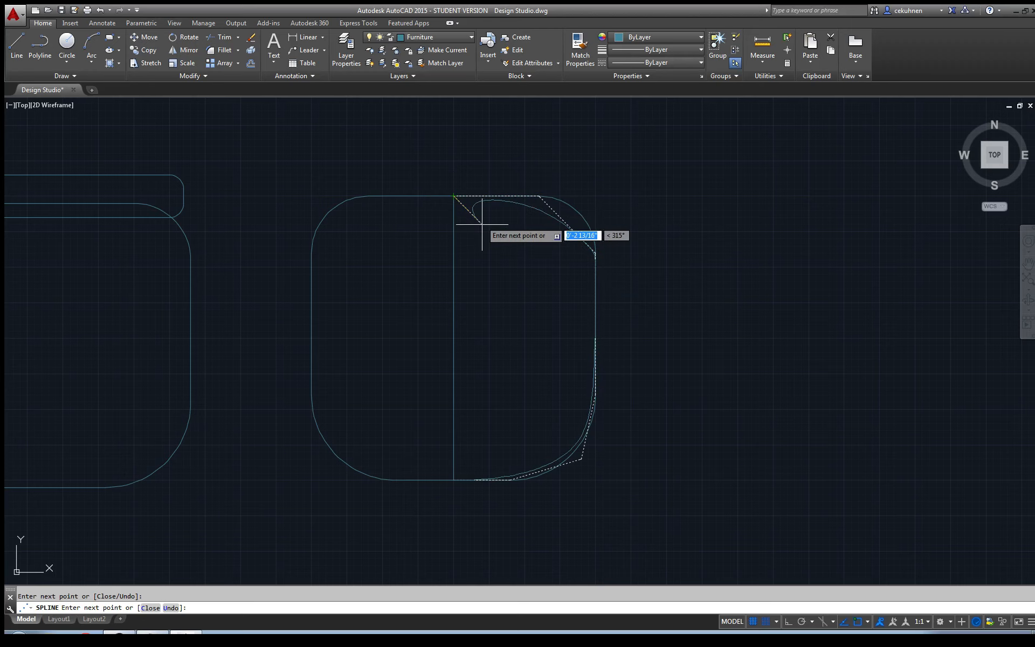
key(Return)
Step: Add a control vertex to the spline near its upper rounded corner
click(538, 208)
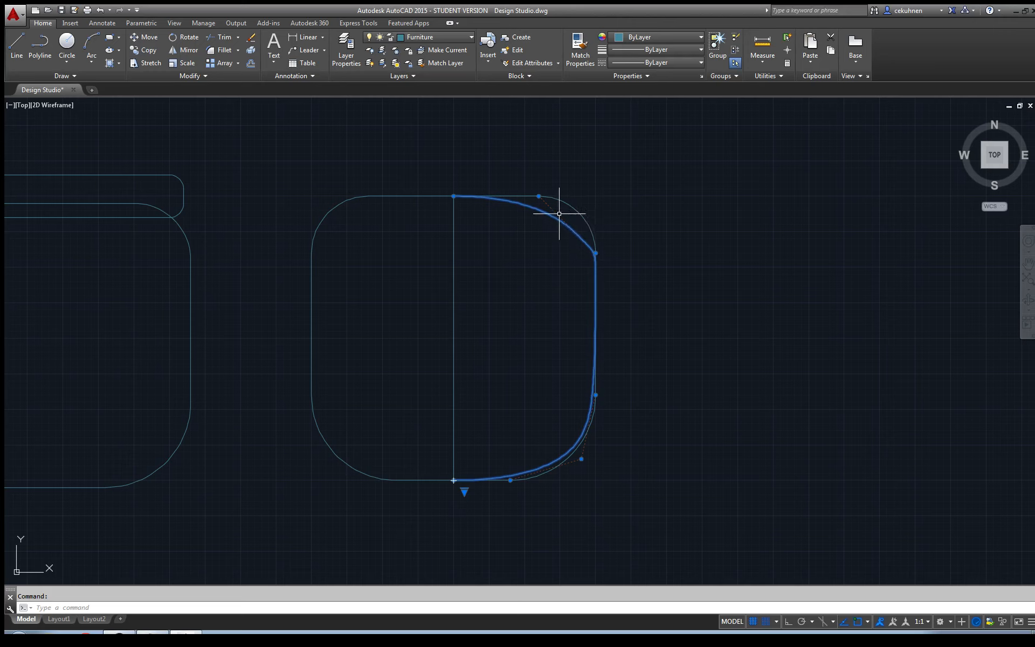
mouse_move(538, 197)
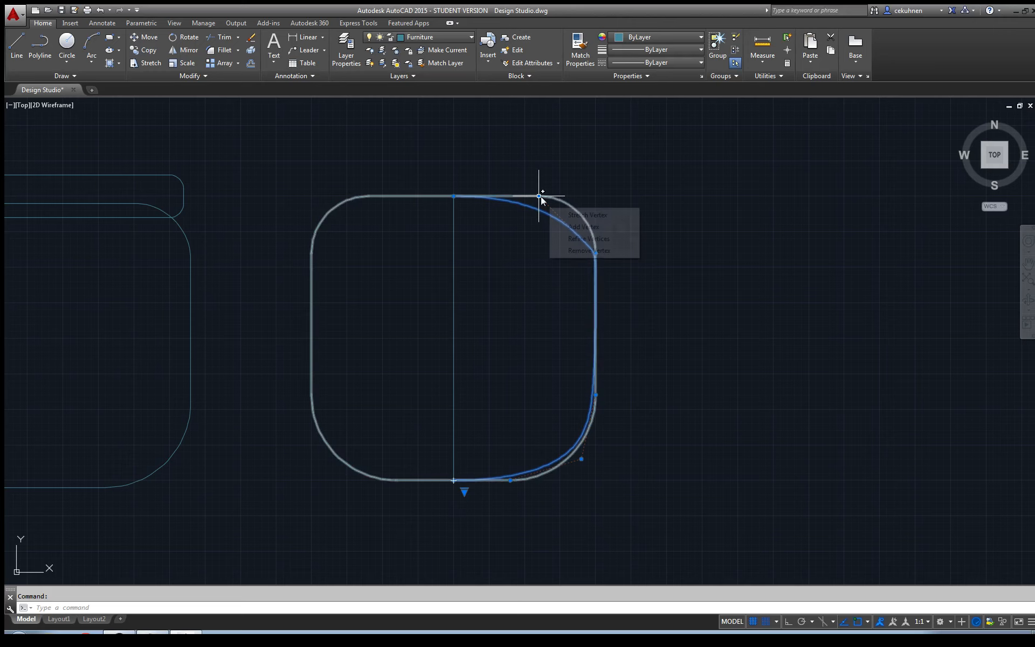
click(608, 228)
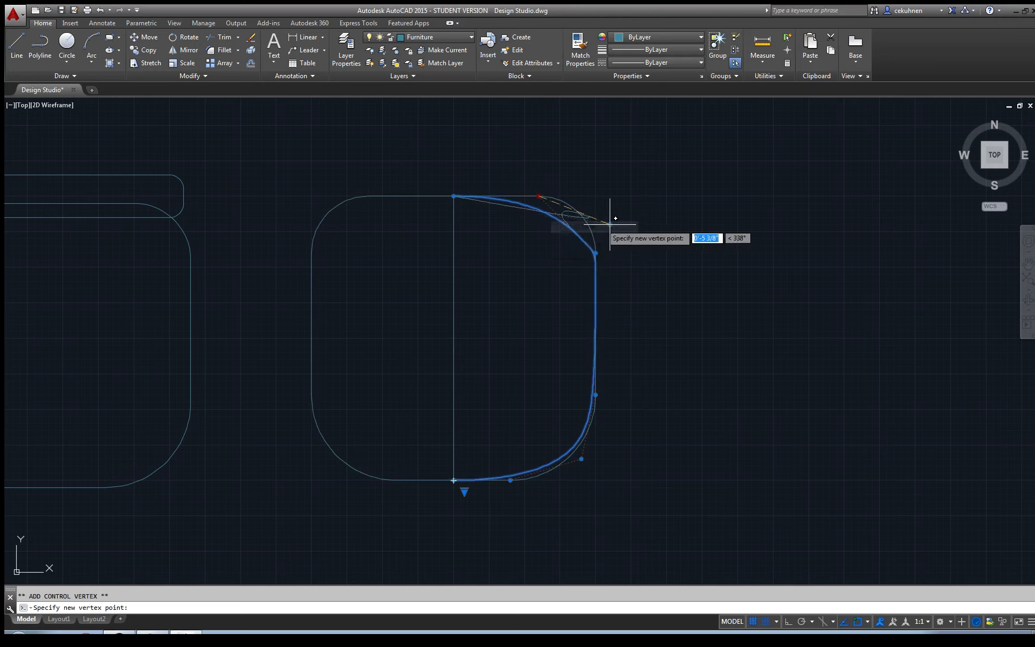
click(543, 215)
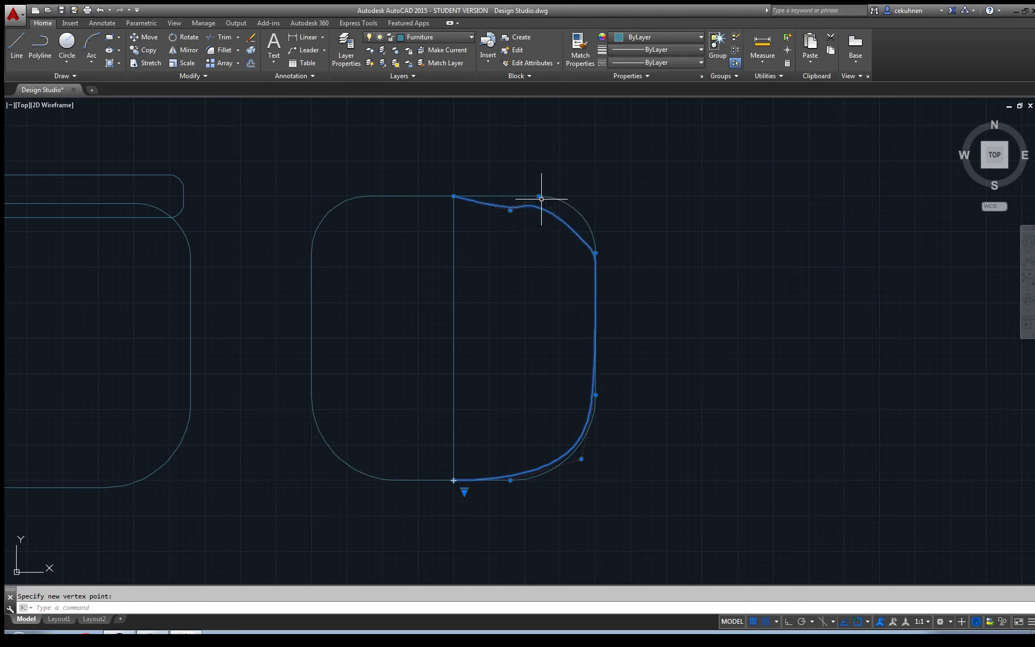
Step: Try to stretch the spline's upper control vertex with object snap on, and undo the stretch
click(541, 199)
click(539, 196)
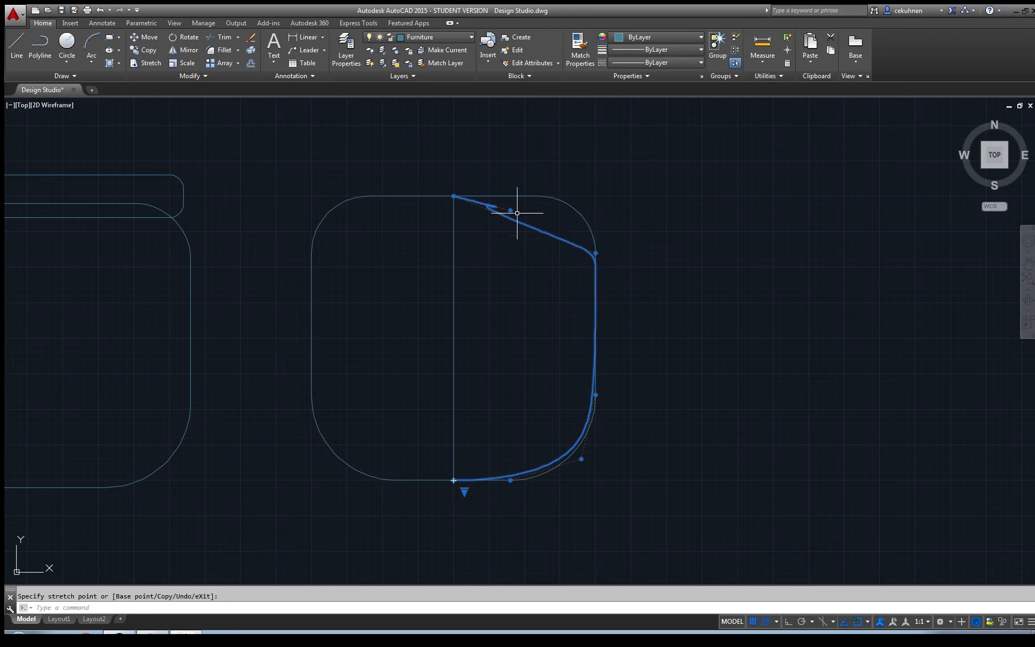
key(ctrl+z)
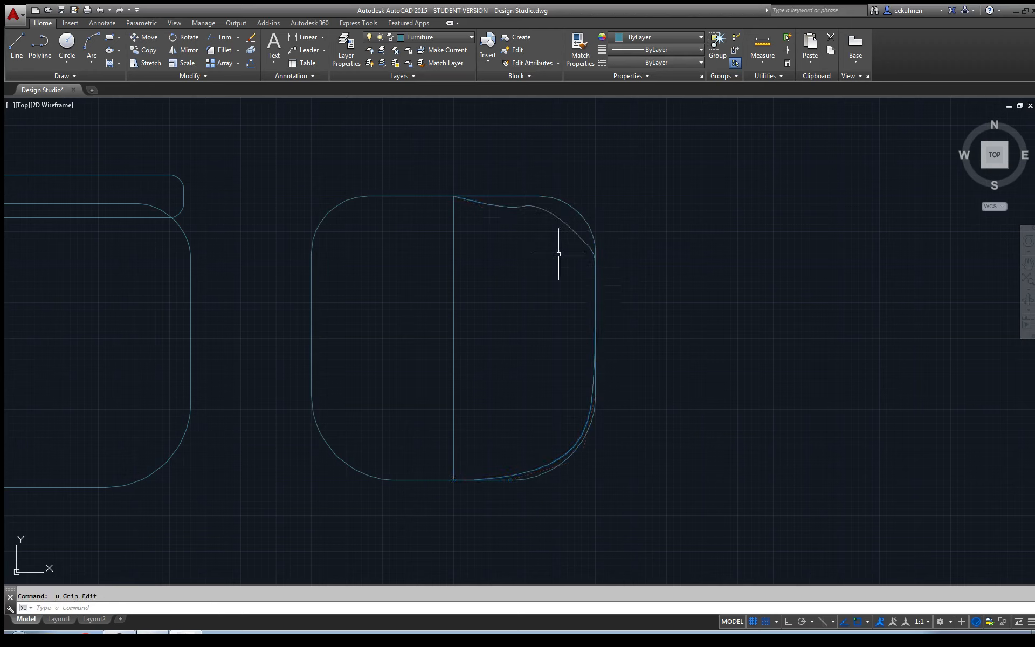
Step: Turn object snap off and reposition the spline's upper control vertices so the curve follows the square's upper-right rounded corner
click(560, 220)
click(597, 322)
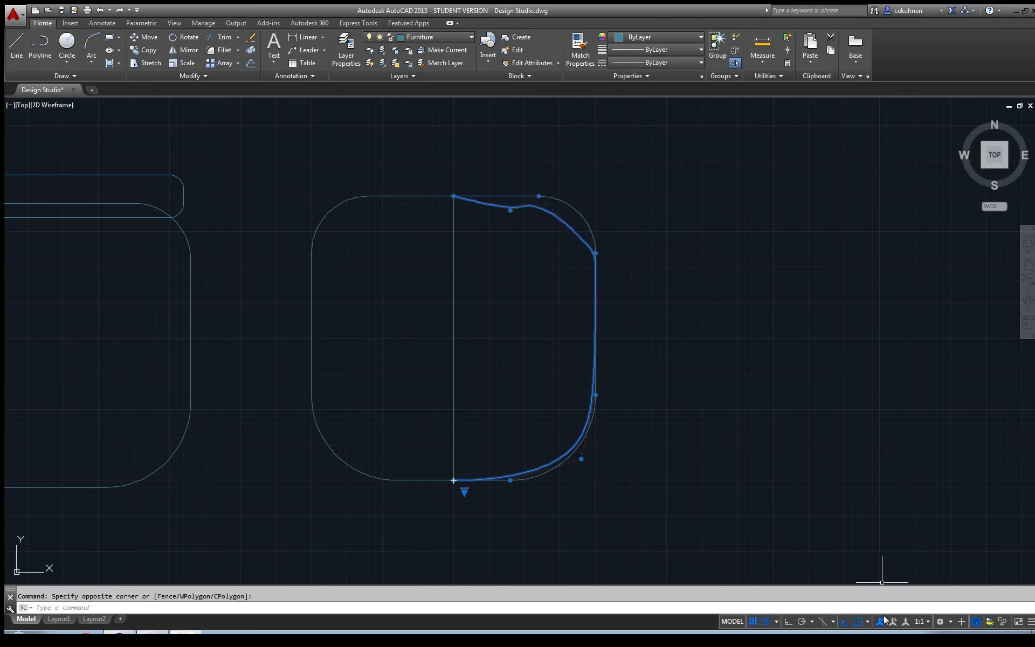
click(852, 622)
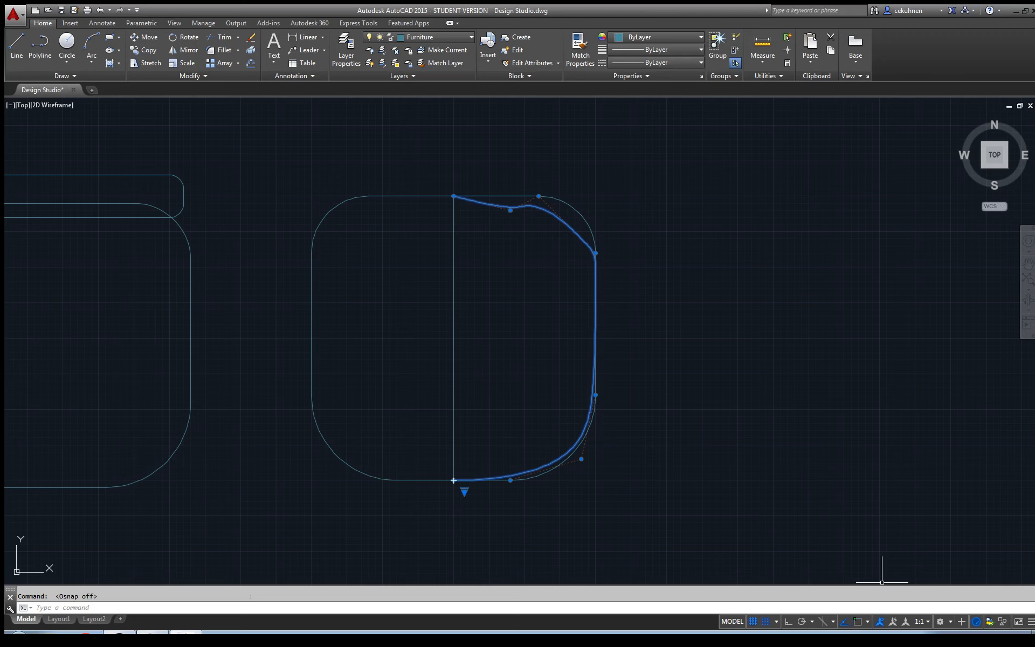
click(539, 195)
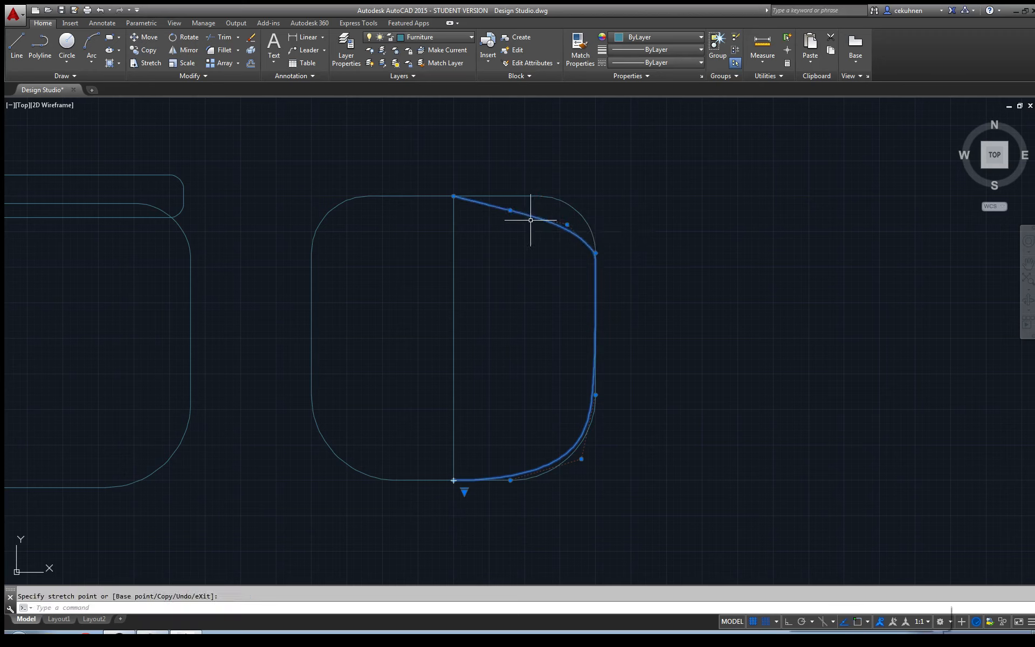
click(534, 197)
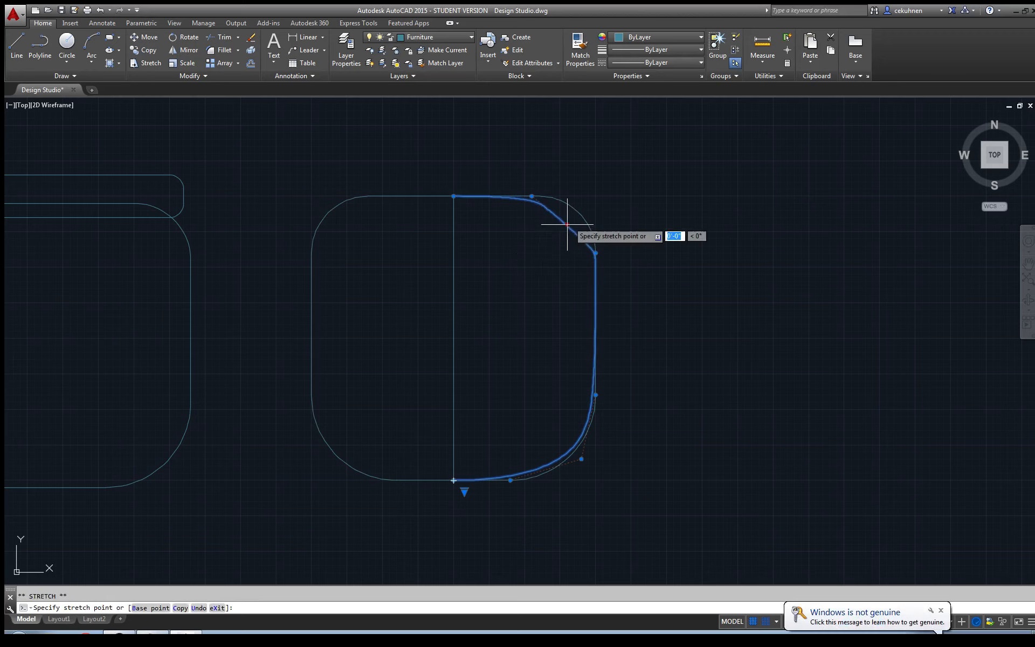
click(588, 219)
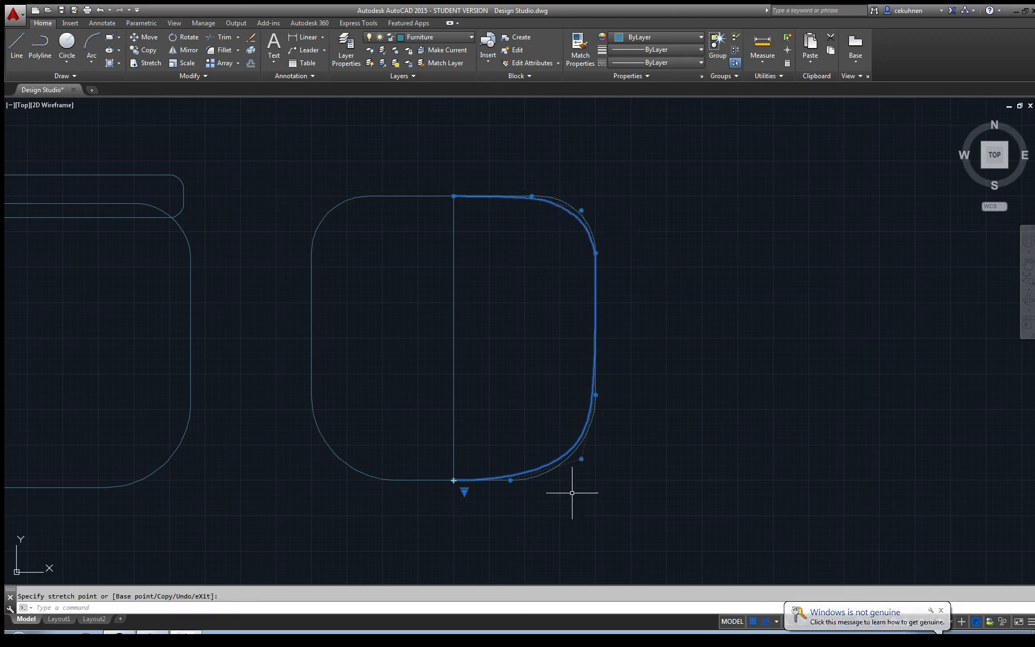
Step: Shift the spline's lower side vertex about 1" up and its lower-edge vertex about 1" right to refine the lower corner
click(510, 479)
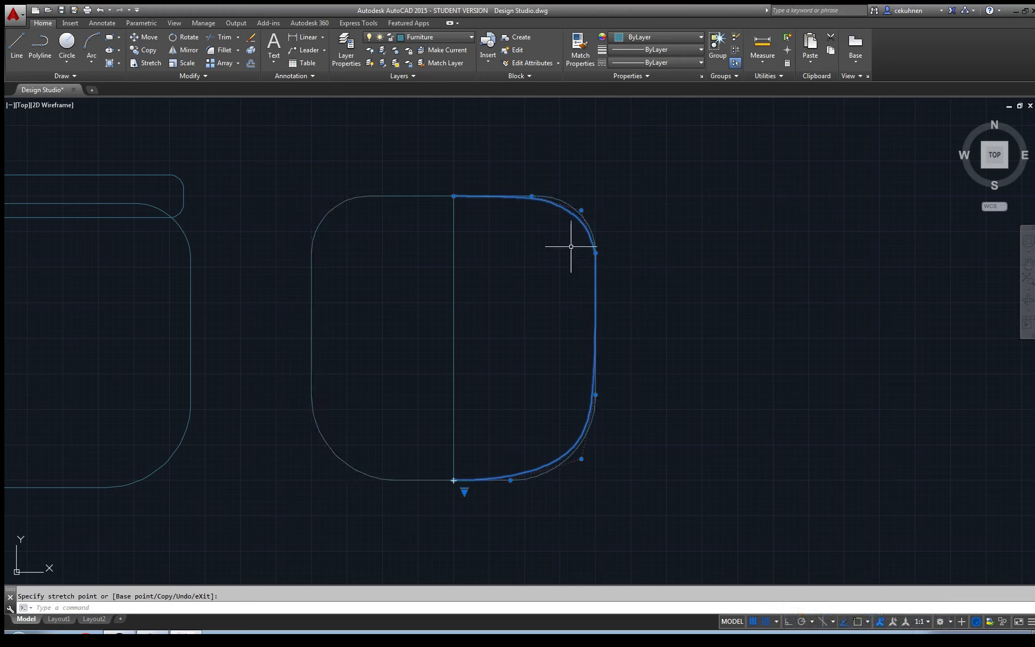
click(595, 394)
click(596, 381)
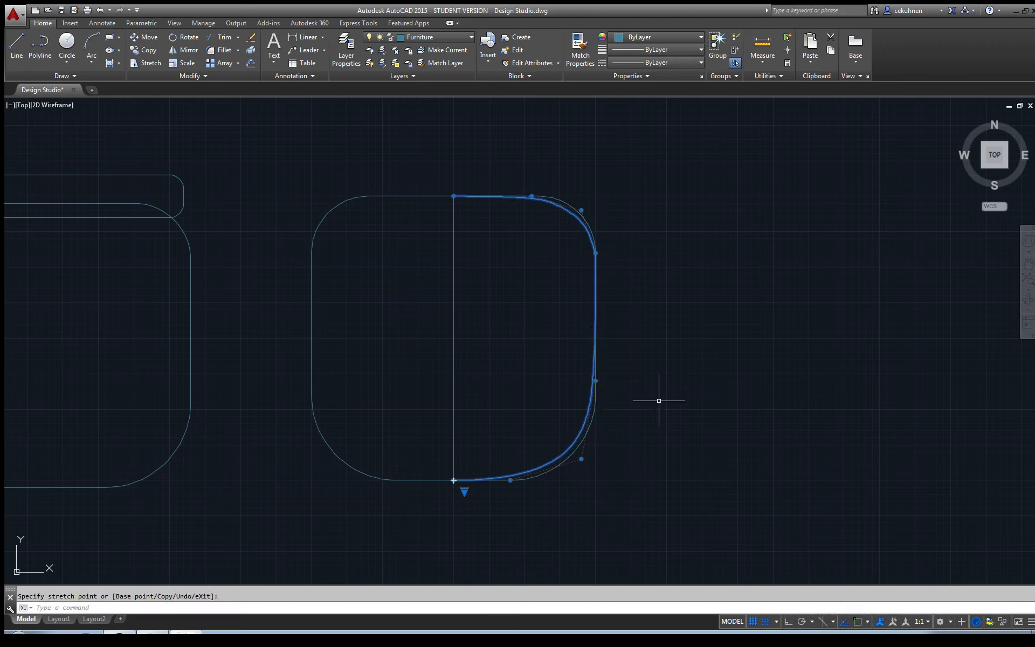
click(510, 479)
click(524, 480)
key(Escape)
Step: Move the half-seat spline about 1'-4" horizontally to the right, using its upper endpoint as the base point
click(572, 212)
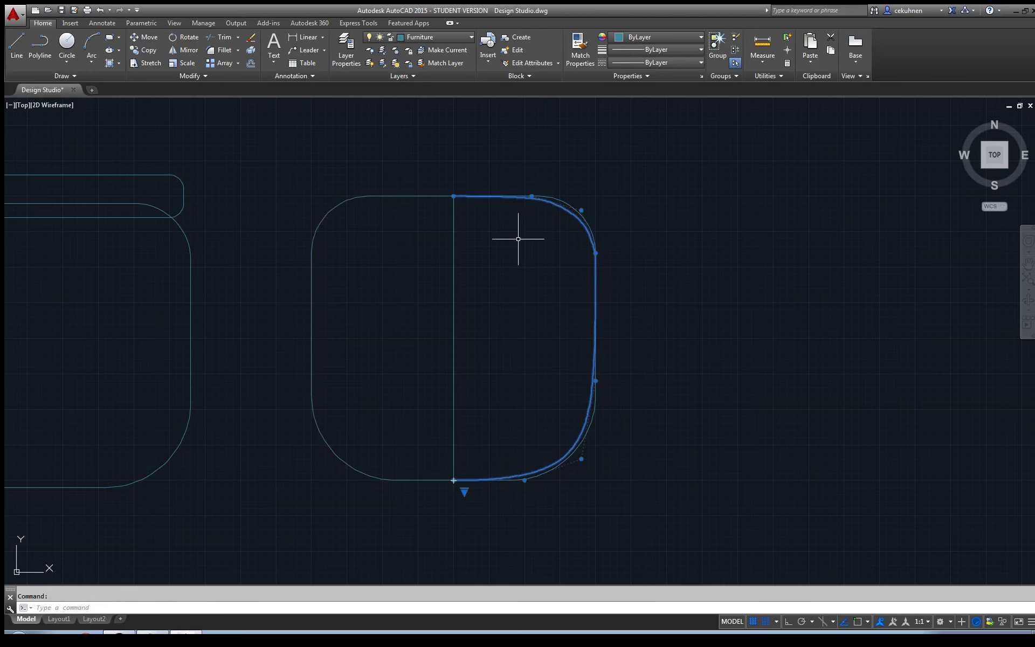
click(144, 37)
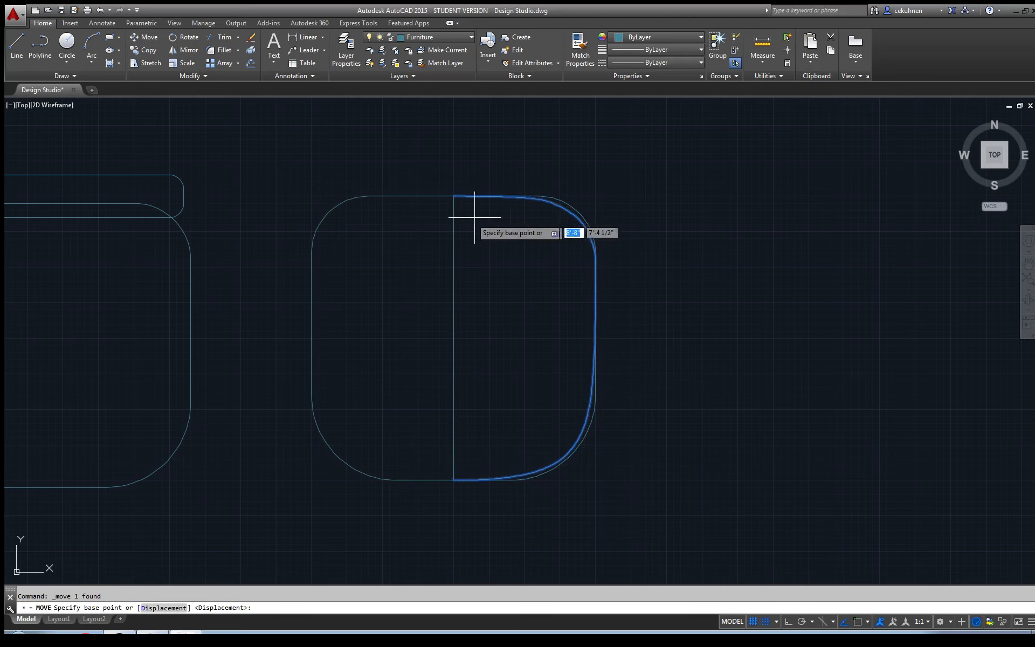
click(453, 196)
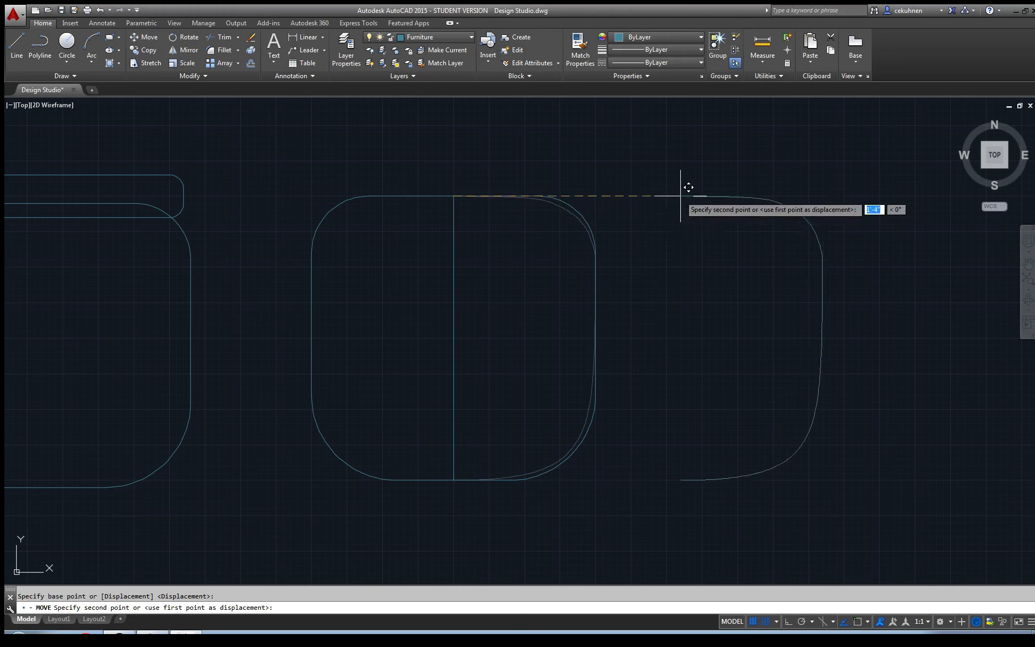
click(681, 196)
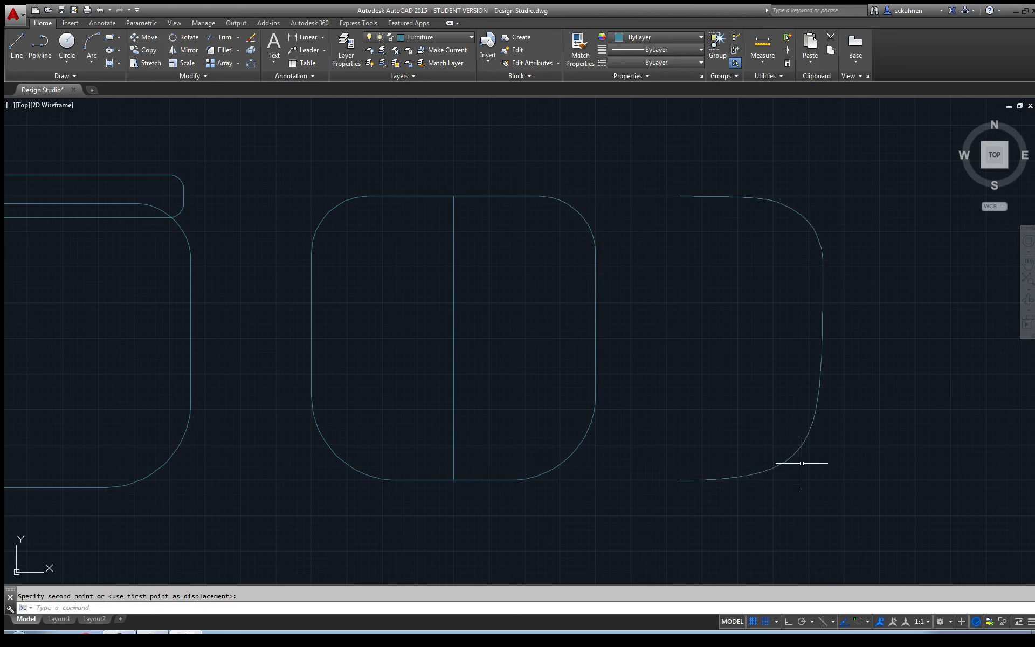
Step: Mirror the half-seat spline about the line through its two endpoints with object snap on, keeping the source object
click(796, 444)
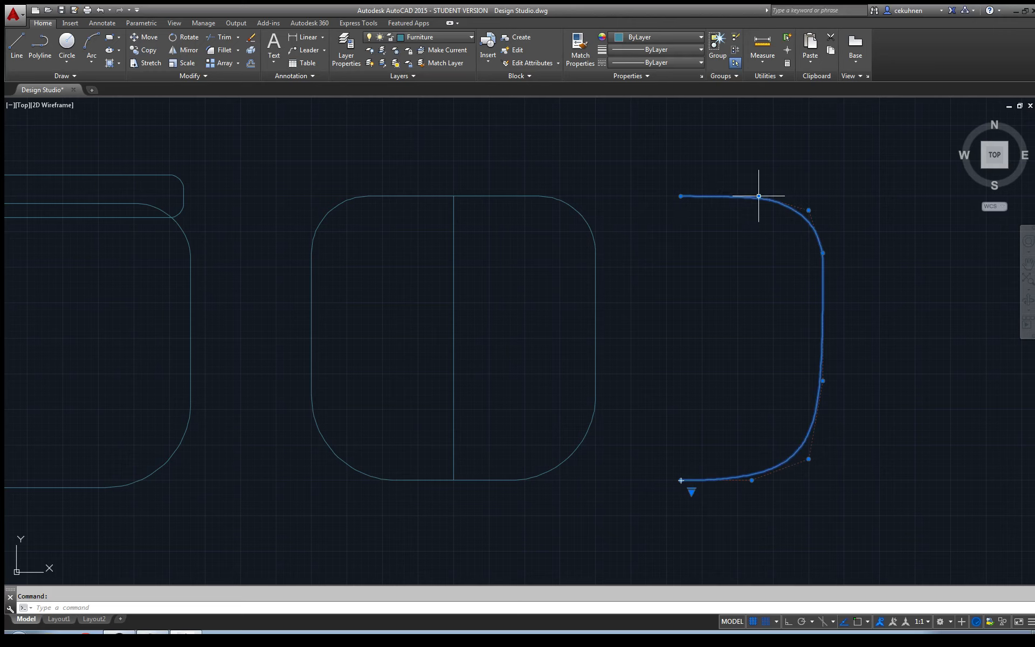
mouse_move(758, 196)
click(197, 52)
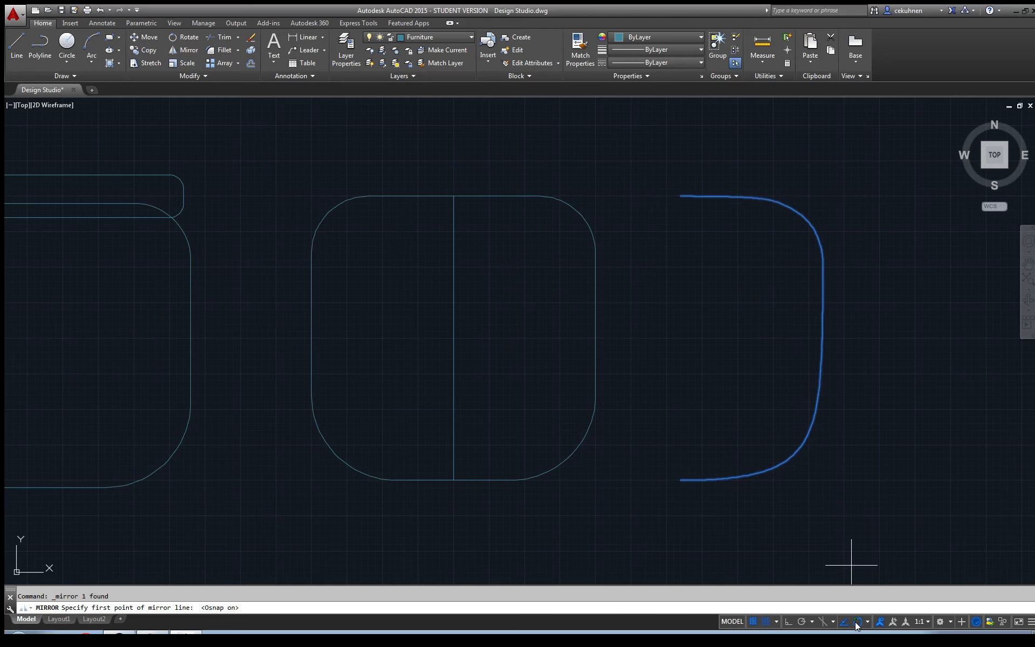
click(679, 200)
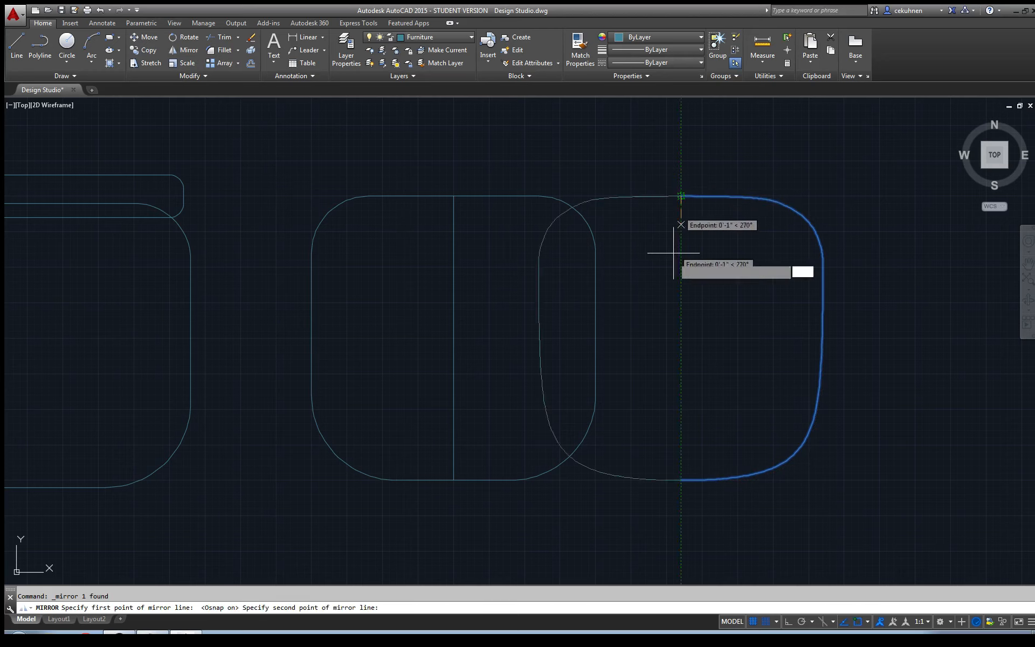
click(681, 480)
key(Return)
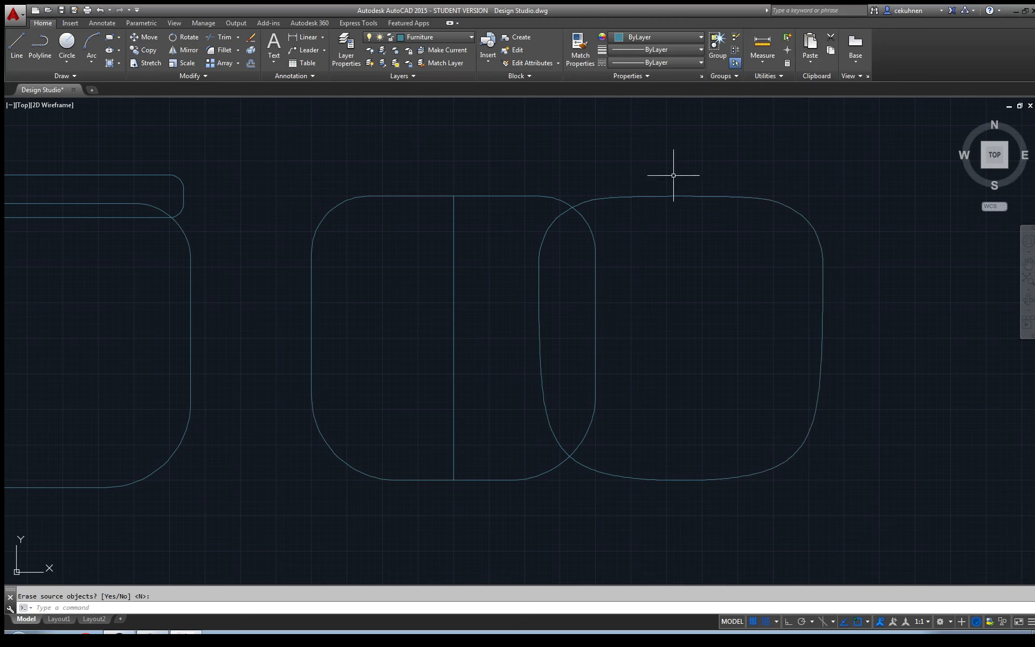
click(72, 77)
click(25, 88)
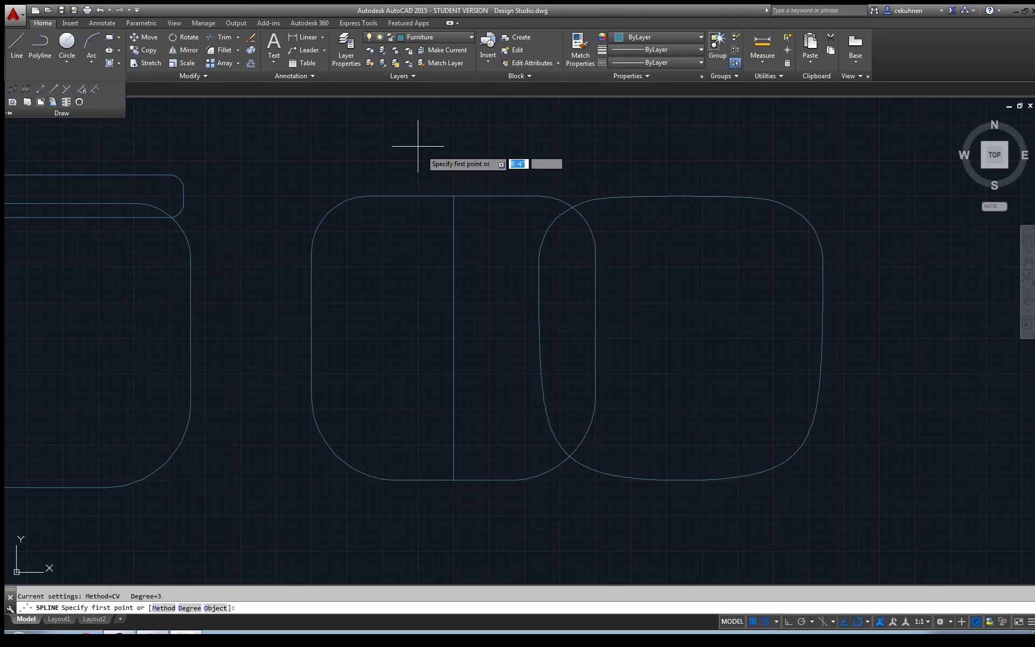
click(418, 125)
click(475, 153)
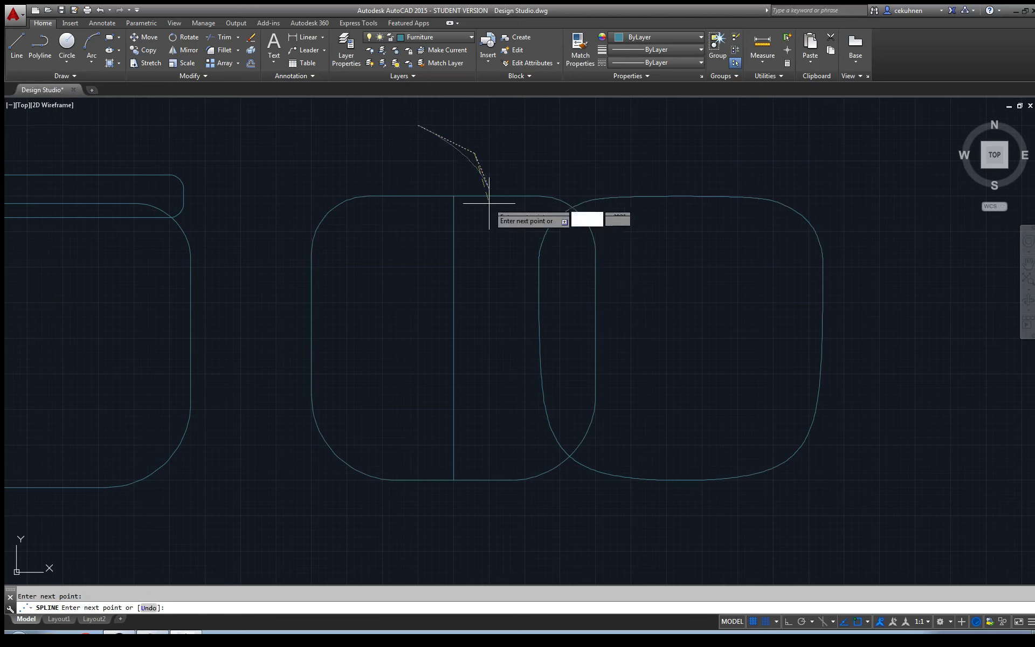
click(489, 246)
click(461, 295)
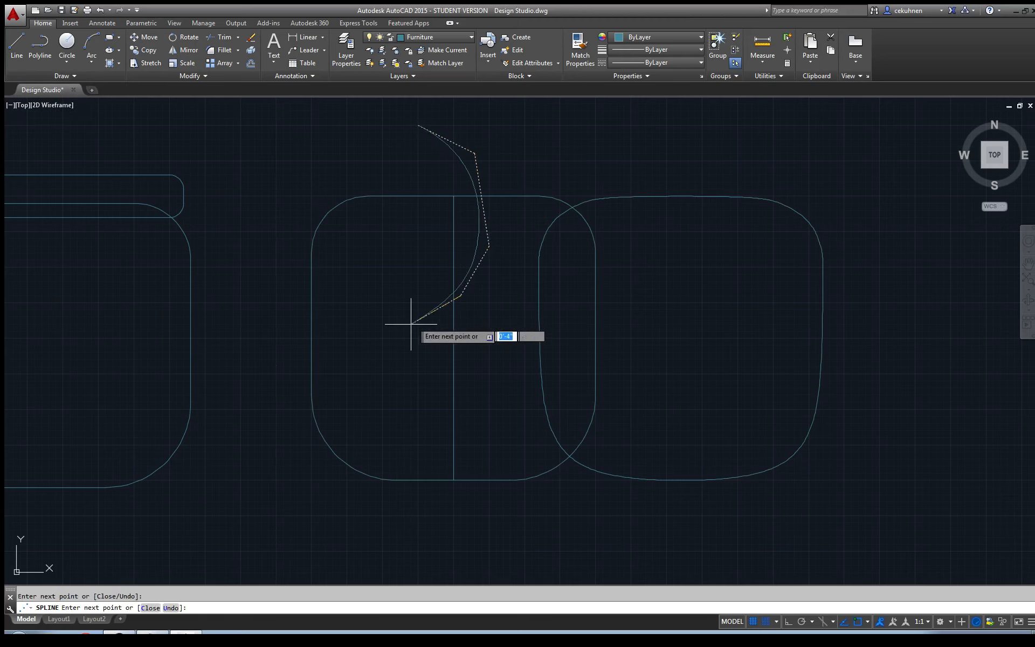
key(Escape)
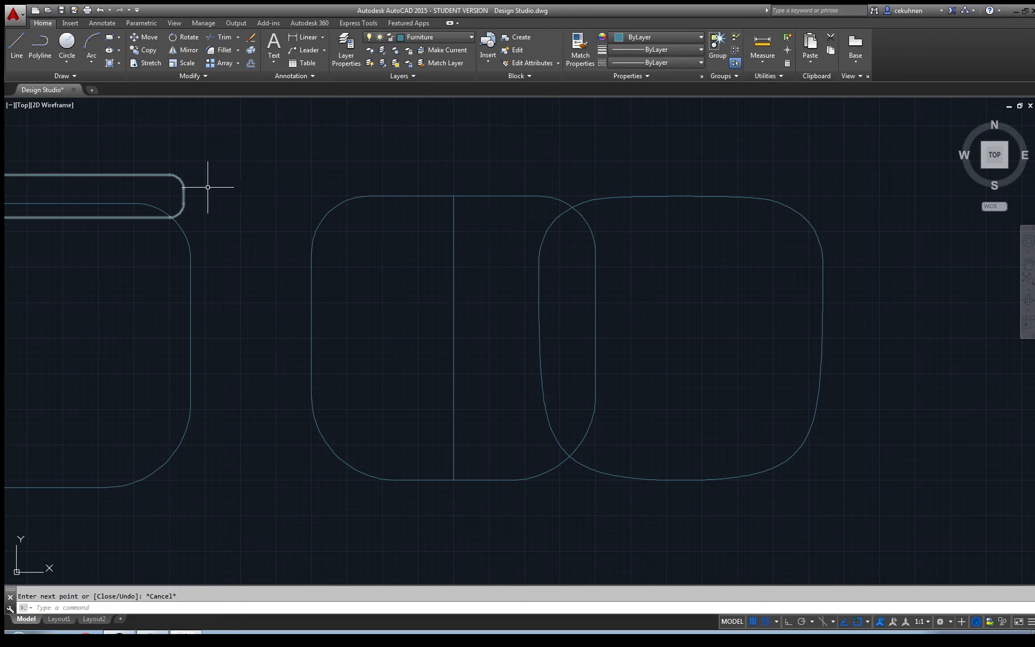
Step: Sketch an open five-vertex control-vertex spline bulging to the right, starting above the rounded square and ending inside it
key(Return)
click(368, 126)
click(446, 167)
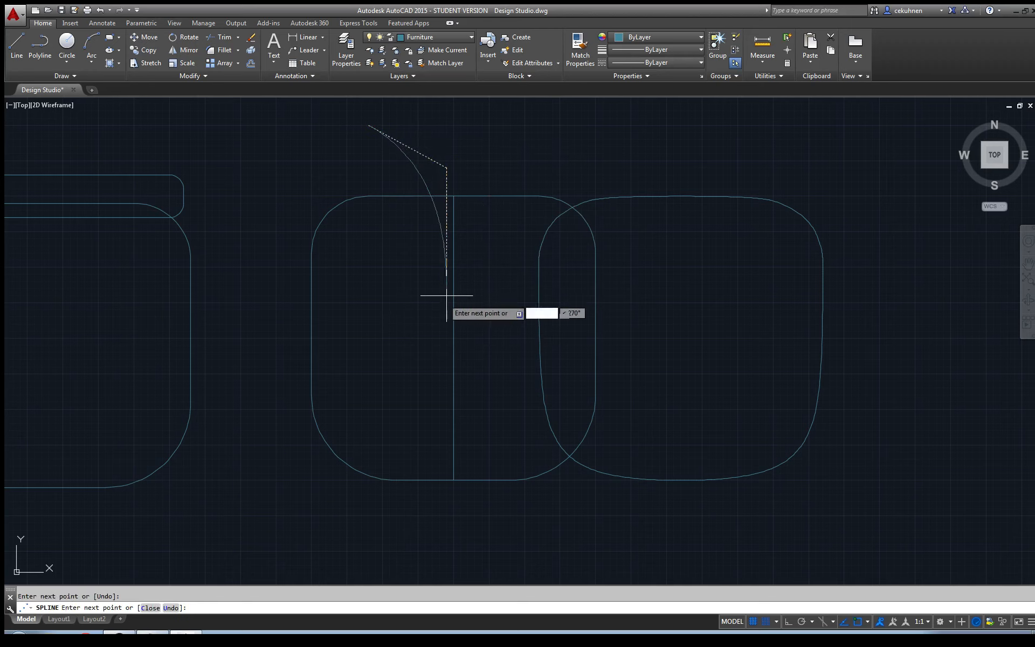
click(439, 323)
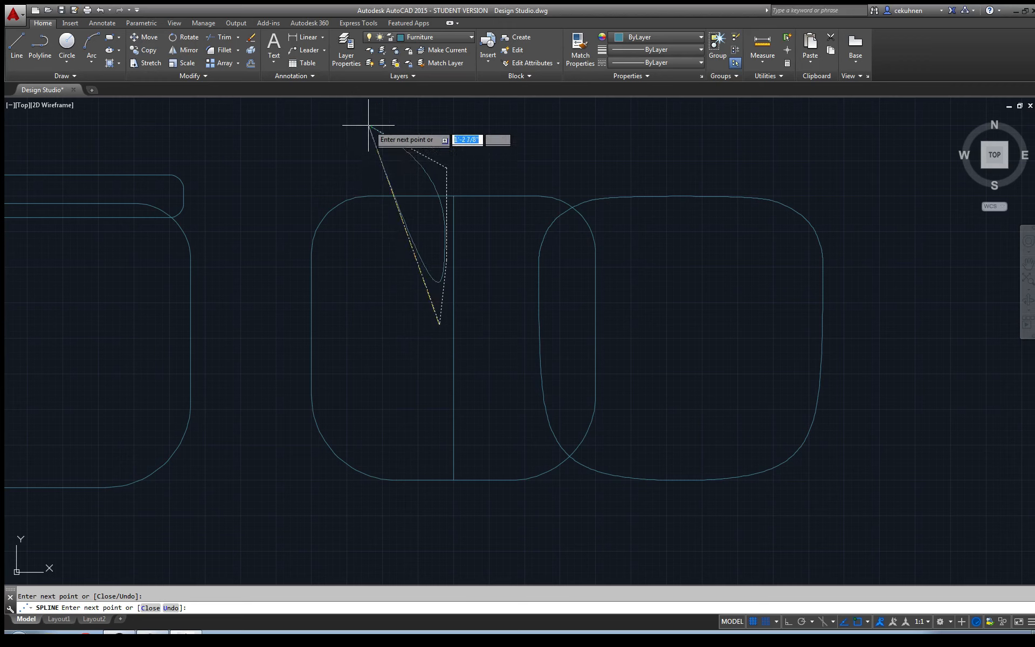
click(369, 351)
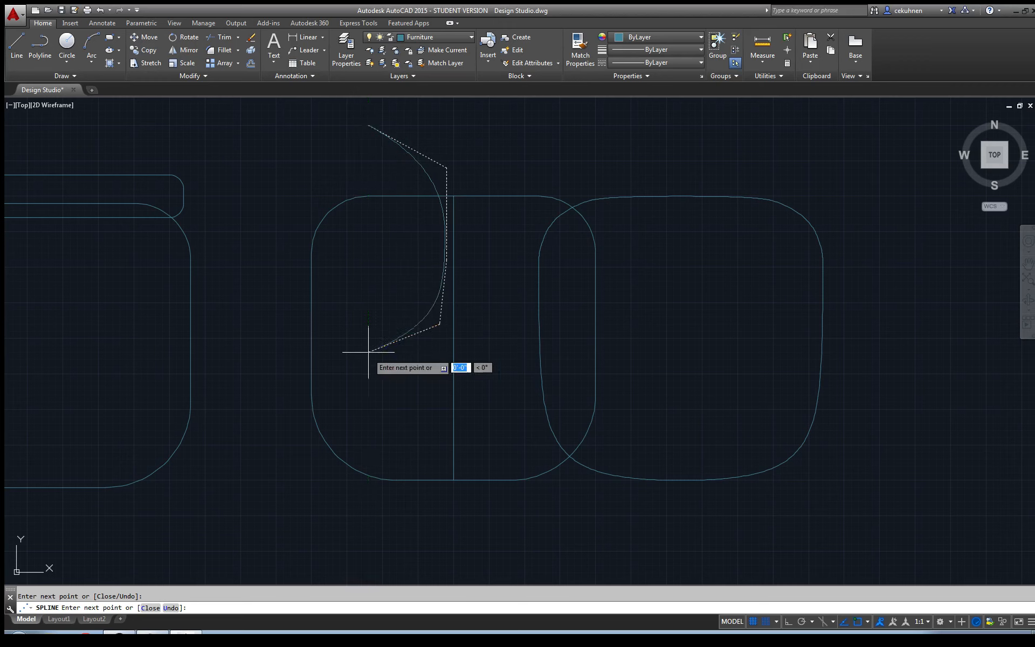
key(Return)
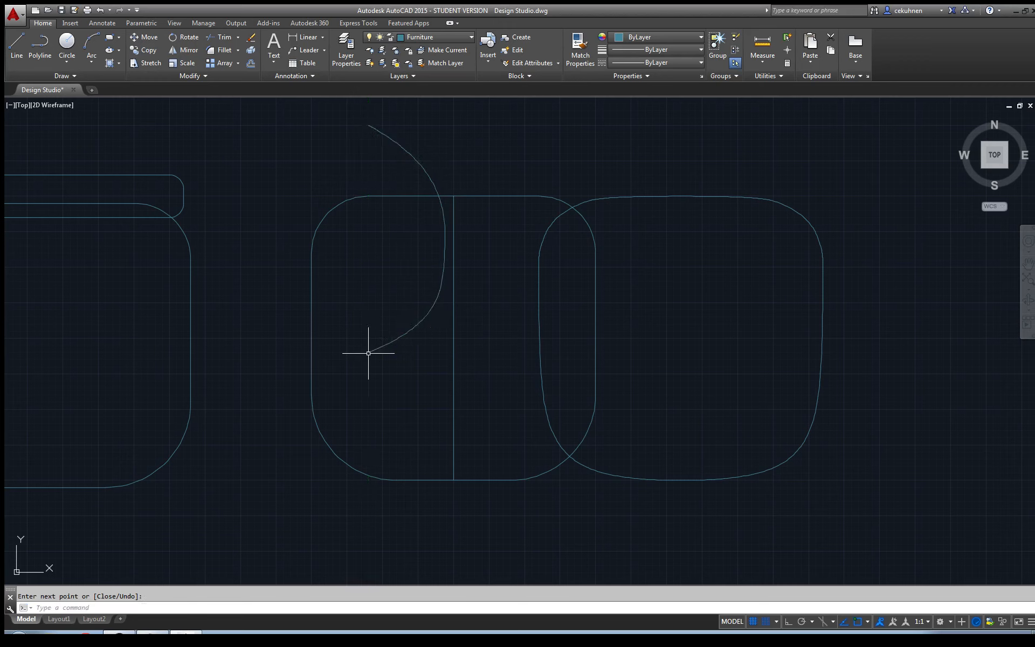
Step: Mirror the new five-vertex spline about the vertical line through its two endpoints, keeping the source object
click(188, 50)
click(382, 135)
key(Return)
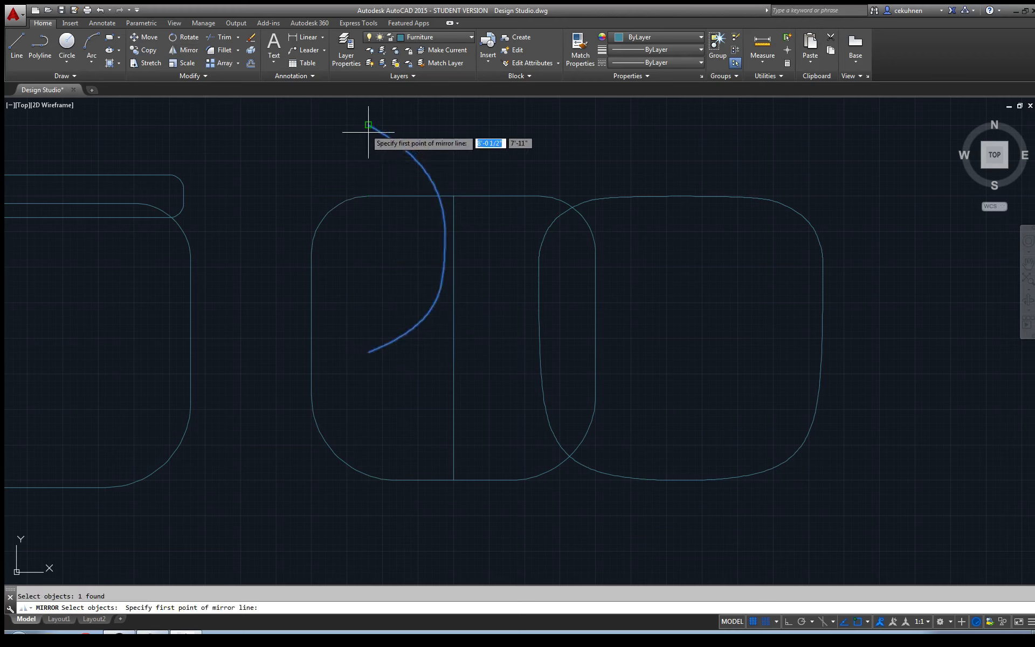
click(368, 125)
click(368, 352)
key(Return)
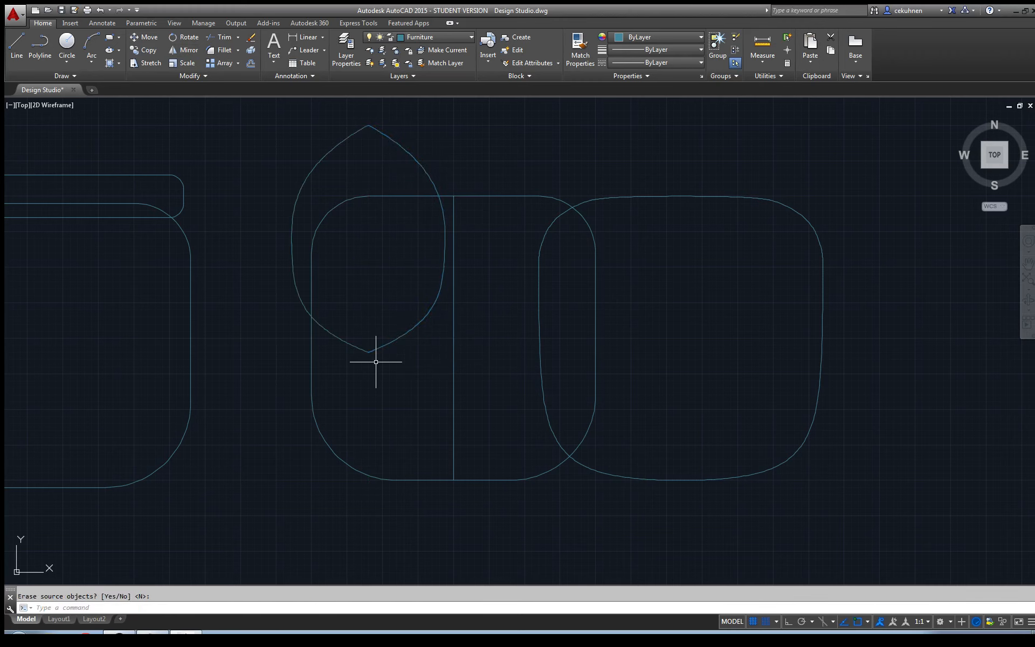
Step: Align the lower side vertices of both mirrored halves horizontally with their shared lower endpoint to smooth the join
click(379, 349)
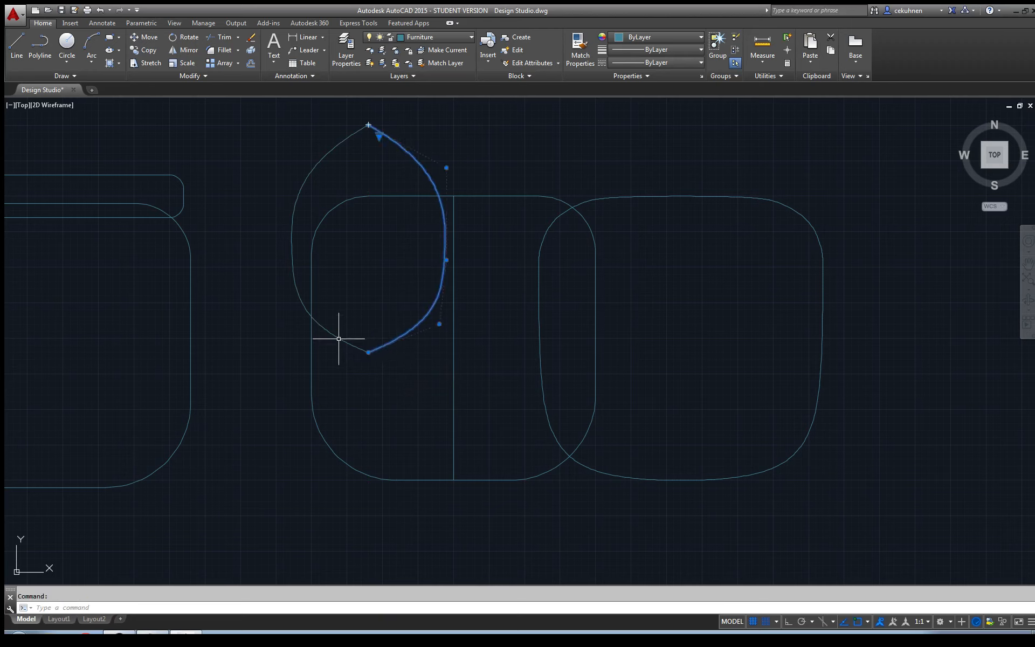
click(347, 342)
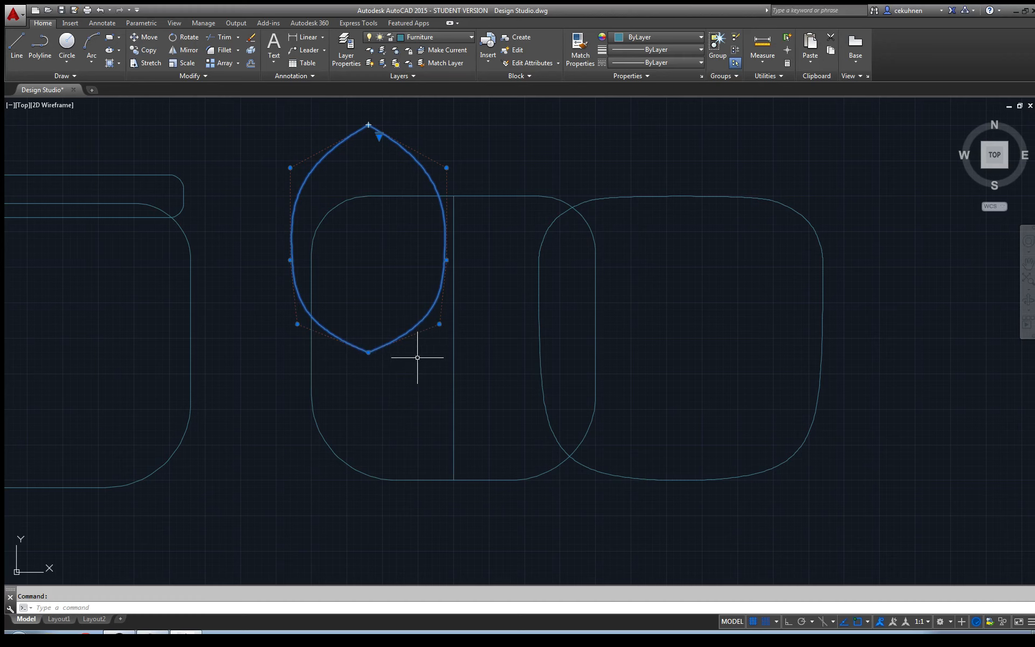
click(439, 324)
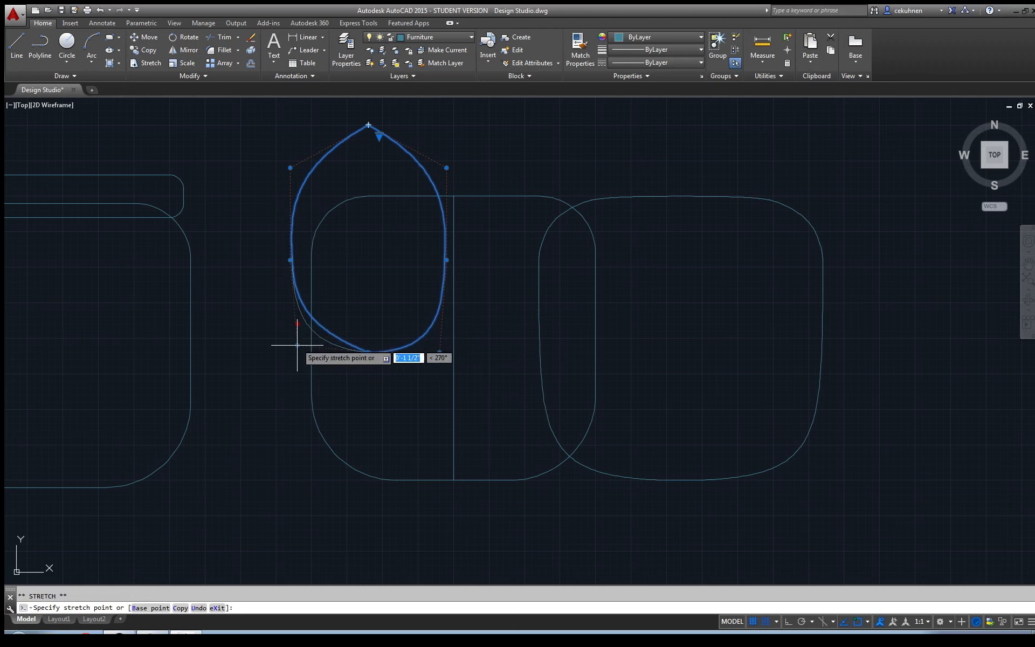
click(297, 352)
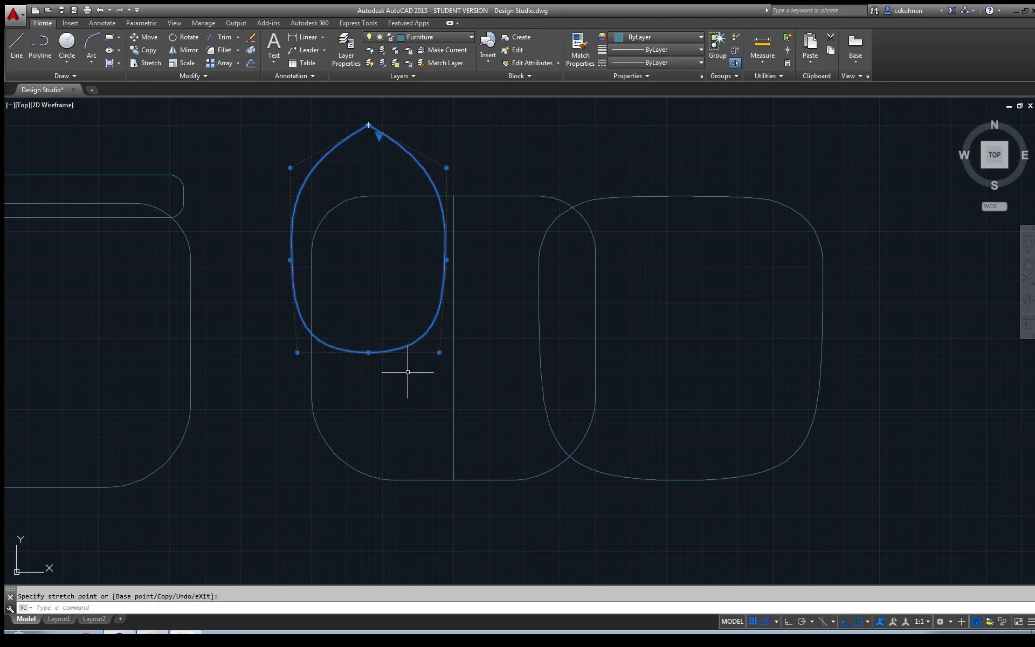
key(Escape)
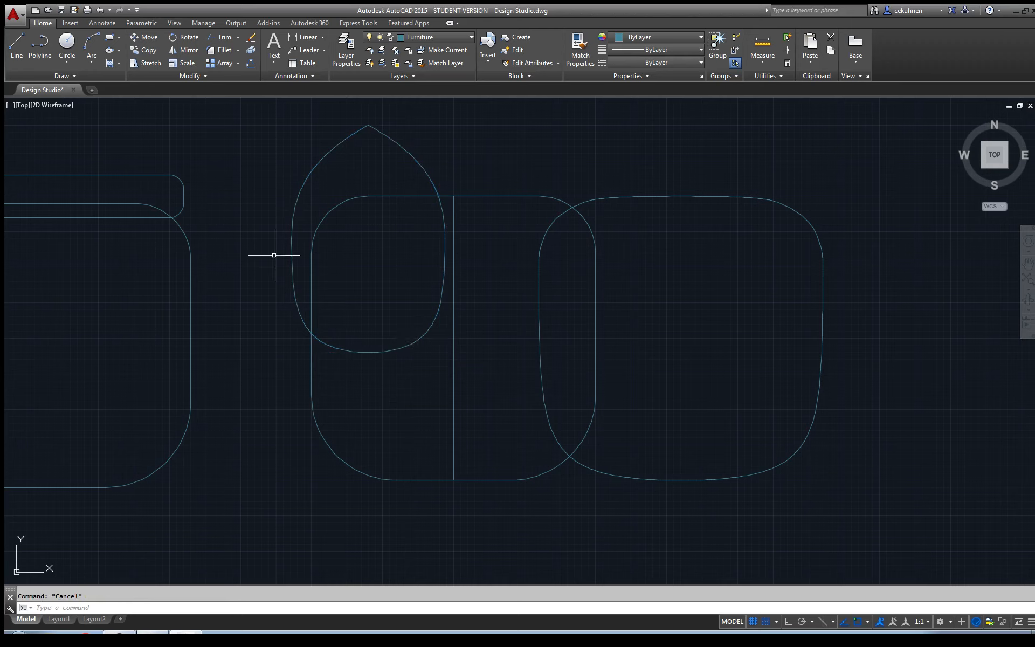
Step: Erase both halves of the mirrored sample spline
click(415, 158)
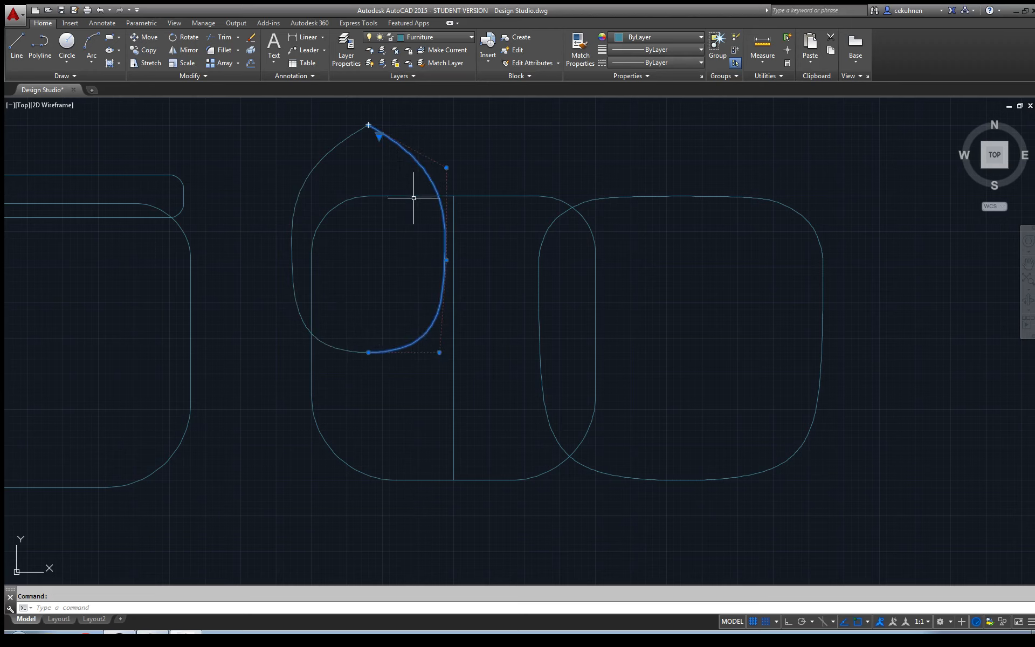
key(Delete)
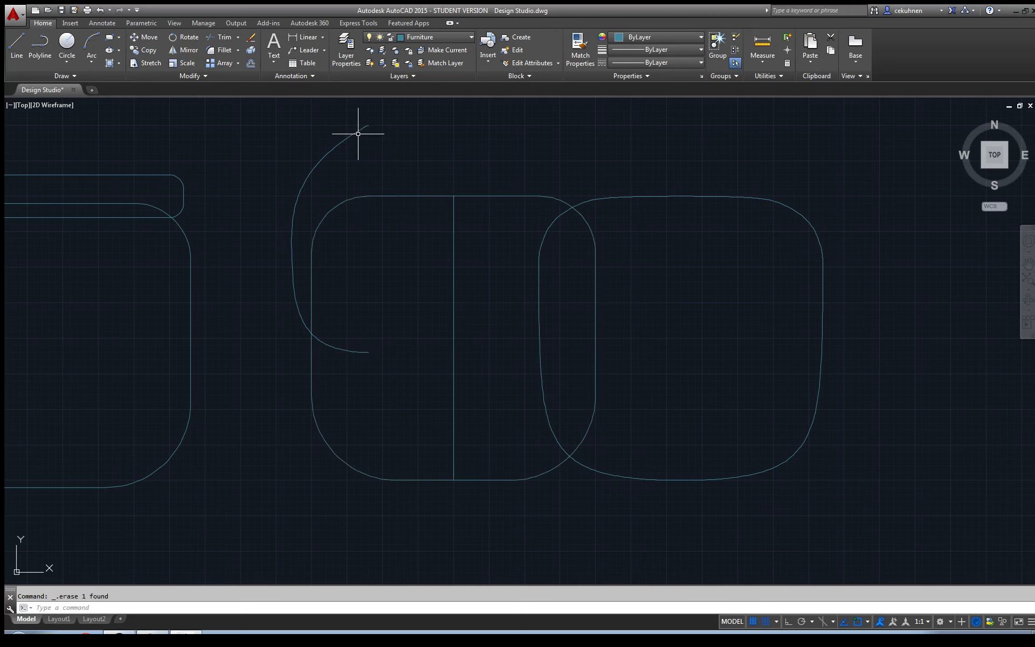
click(358, 133)
key(Delete)
Step: Erase the vertical centre line and the rounded square it divides, leaving the spline seat in place
scroll(423, 256, down, 3)
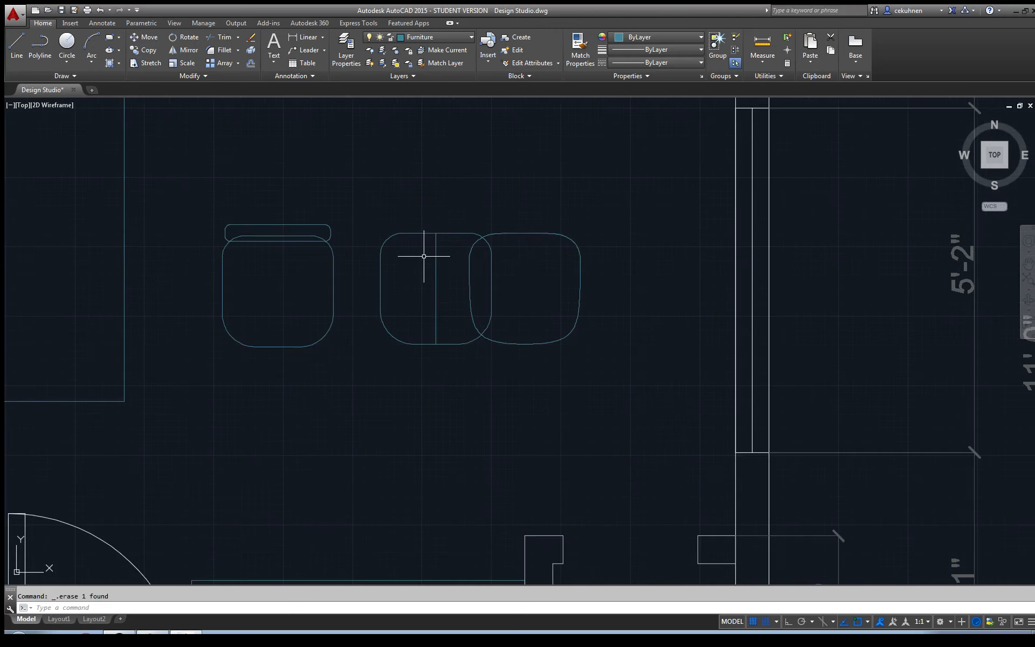
mouse_move(375, 212)
mouse_down()
mouse_move(446, 370)
mouse_move(435, 324)
mouse_up()
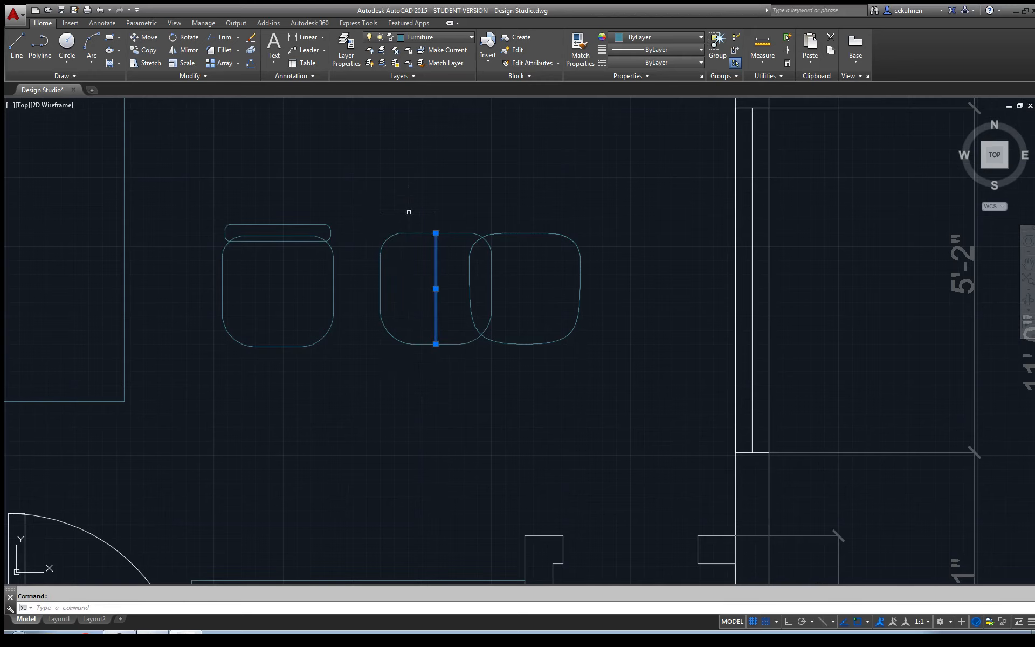
key(Delete)
click(415, 235)
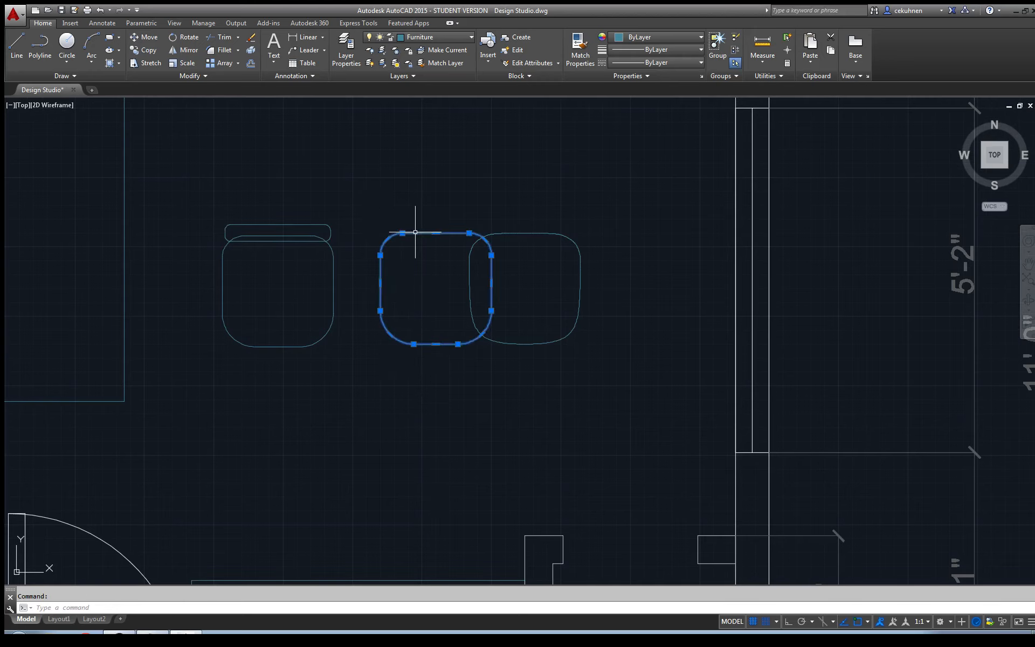
key(Delete)
scroll(252, 211, up, 4)
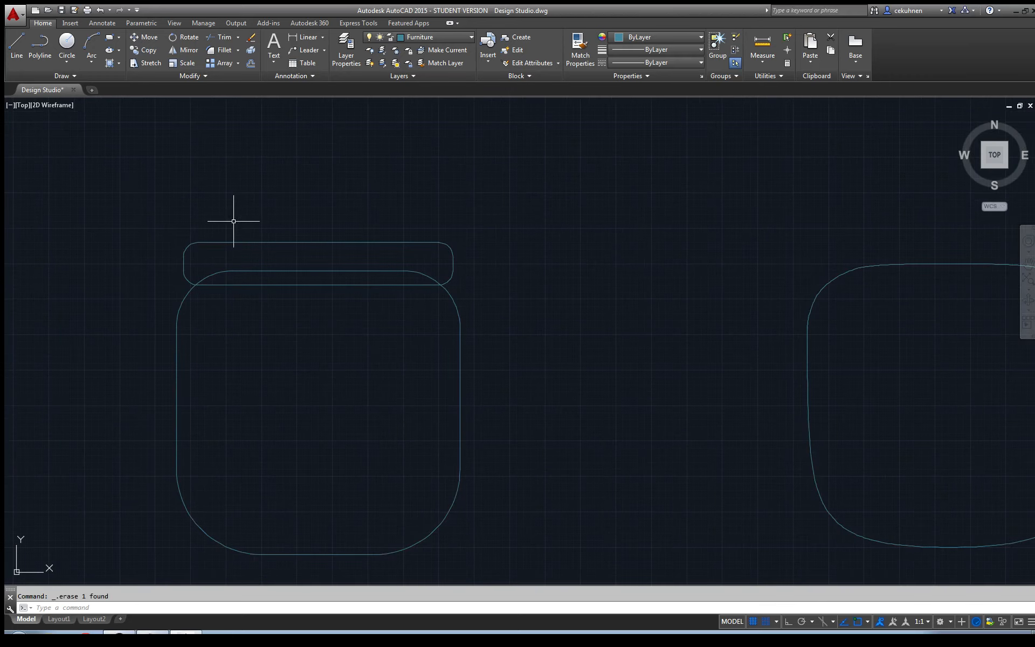
click(71, 76)
click(26, 91)
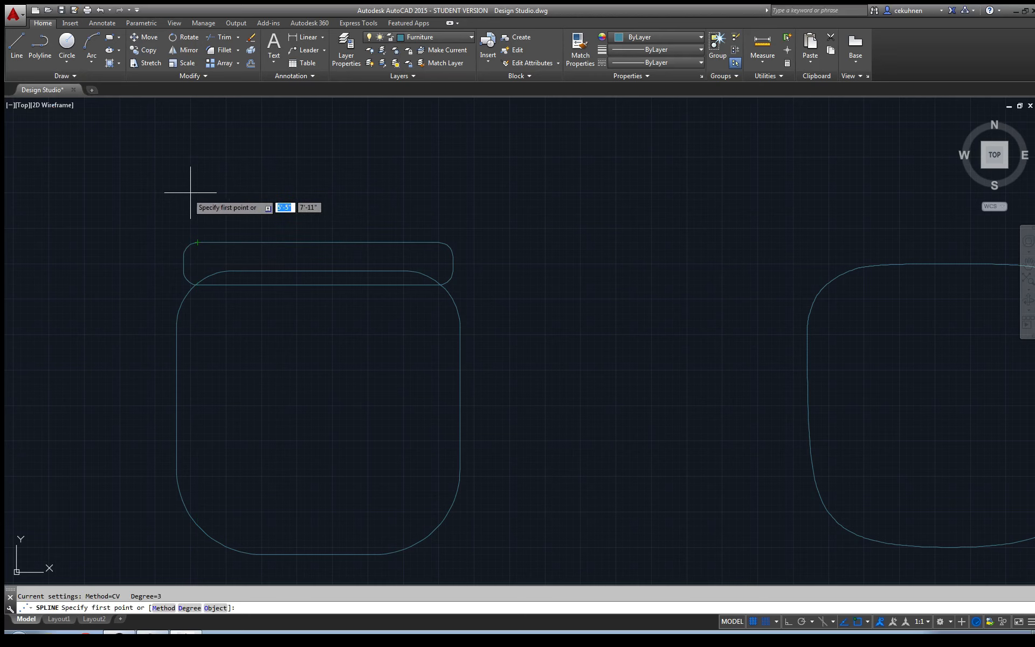
key(Escape)
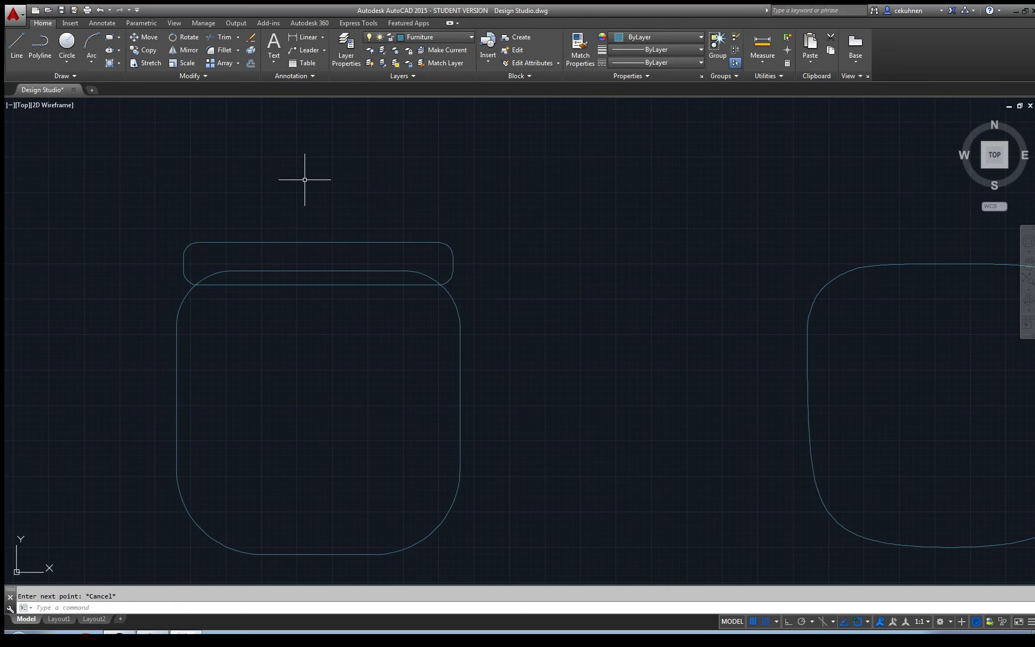
Step: Draw a vertical centre line through the spline seat from its upper-edge endpoint to its lower-edge endpoint
scroll(638, 192, down, 5)
scroll(798, 224, up, 5)
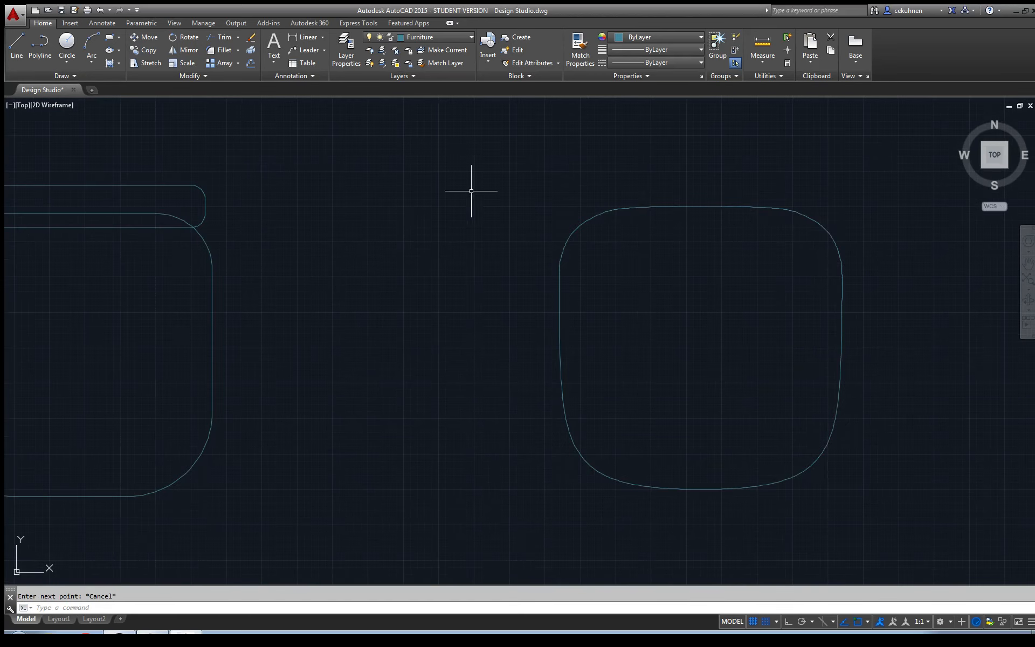
click(17, 46)
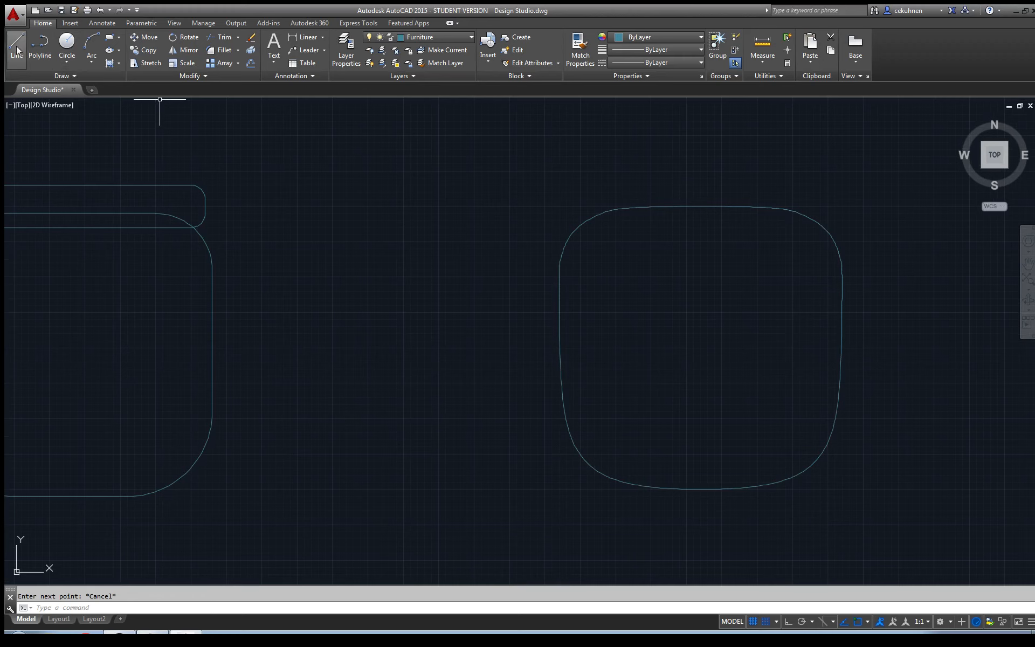
click(699, 207)
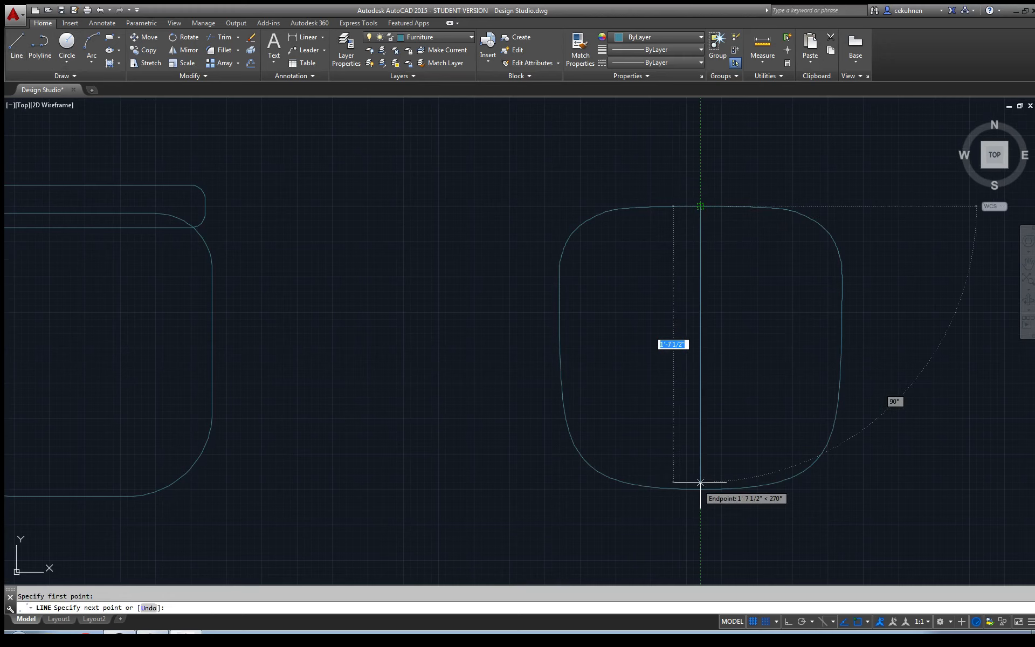
click(701, 482)
key(Escape)
Step: Draw the right half of a narrow backrest as a six-vertex control-vertex spline starting and ending on the seat's centre line, turning object snap off midway
scroll(645, 372, down, 2)
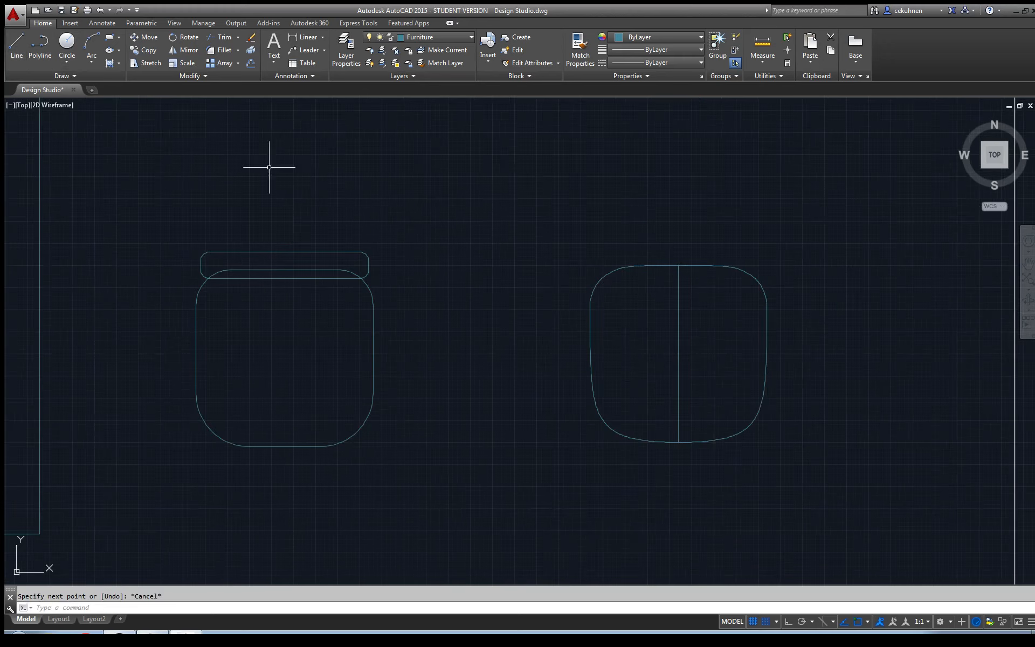
click(69, 76)
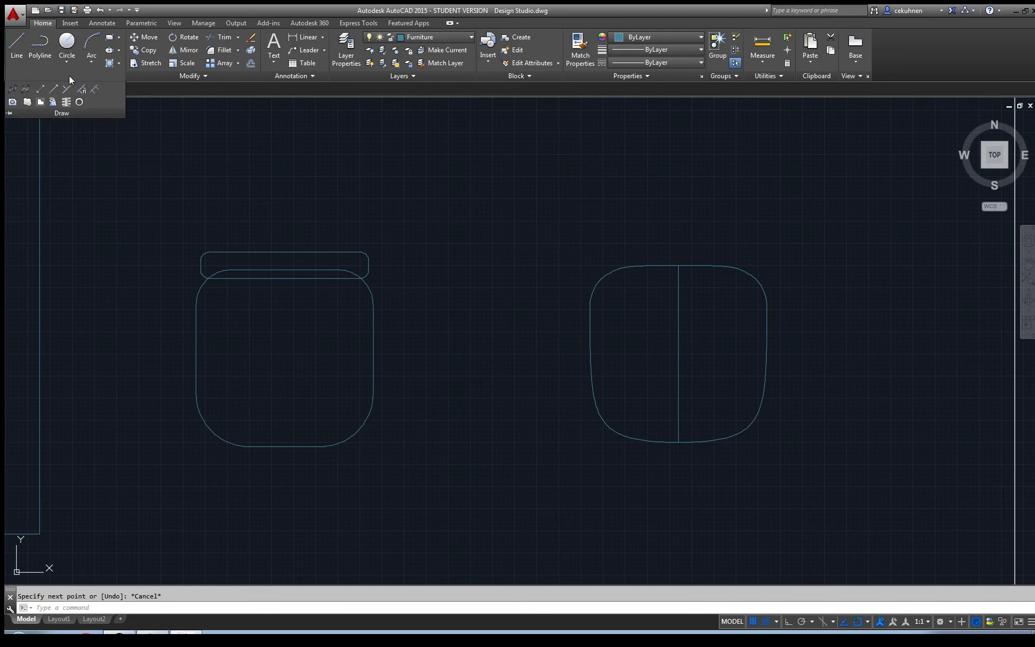
click(26, 89)
scroll(793, 224, up, 4)
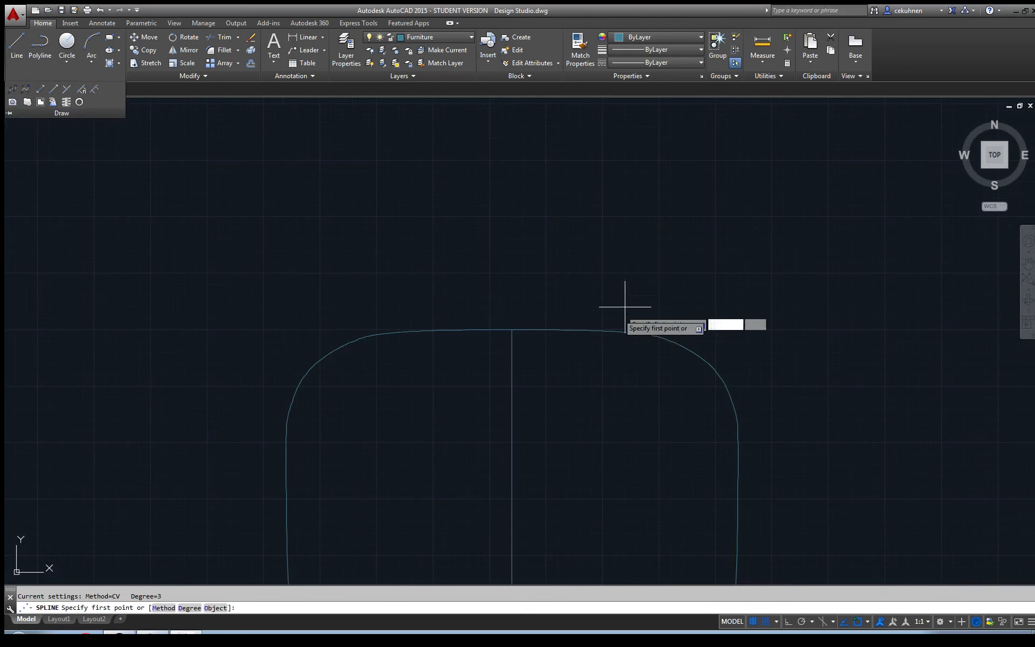
click(522, 328)
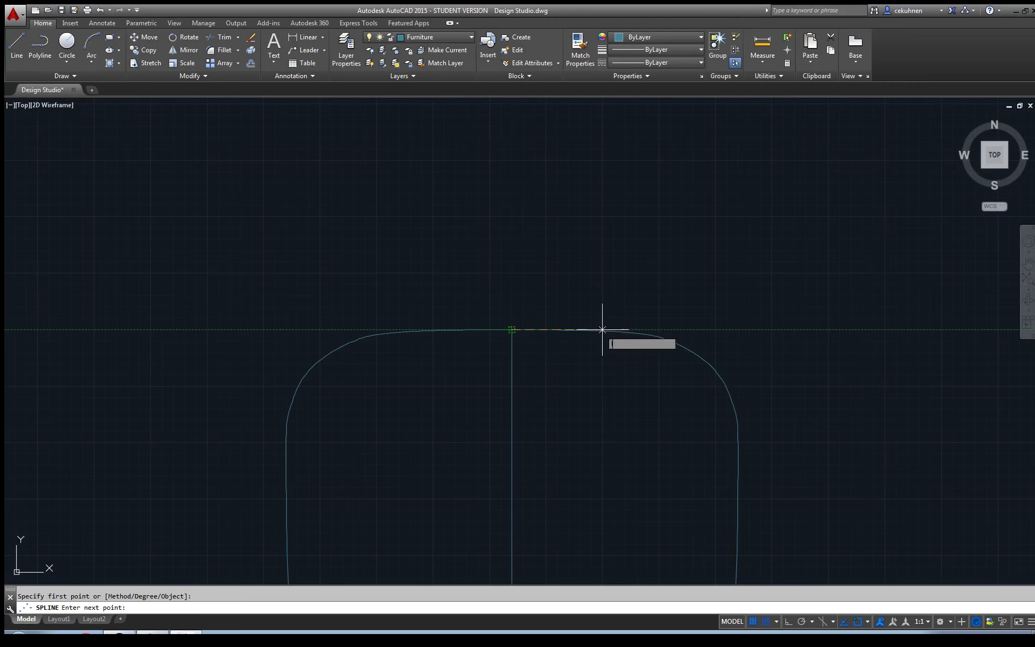
click(659, 329)
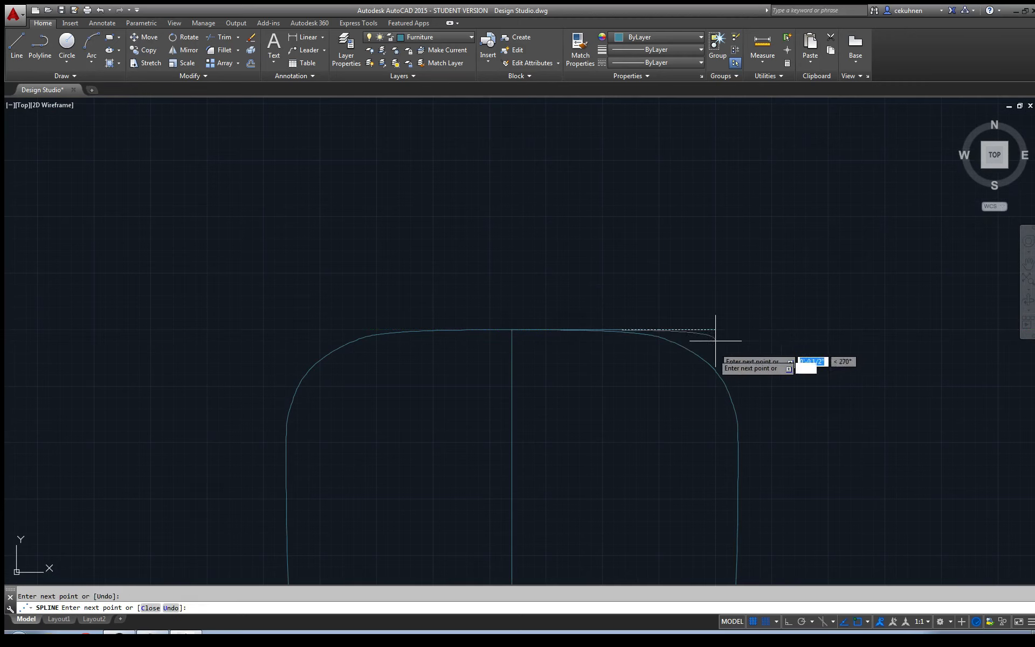
click(715, 386)
click(659, 386)
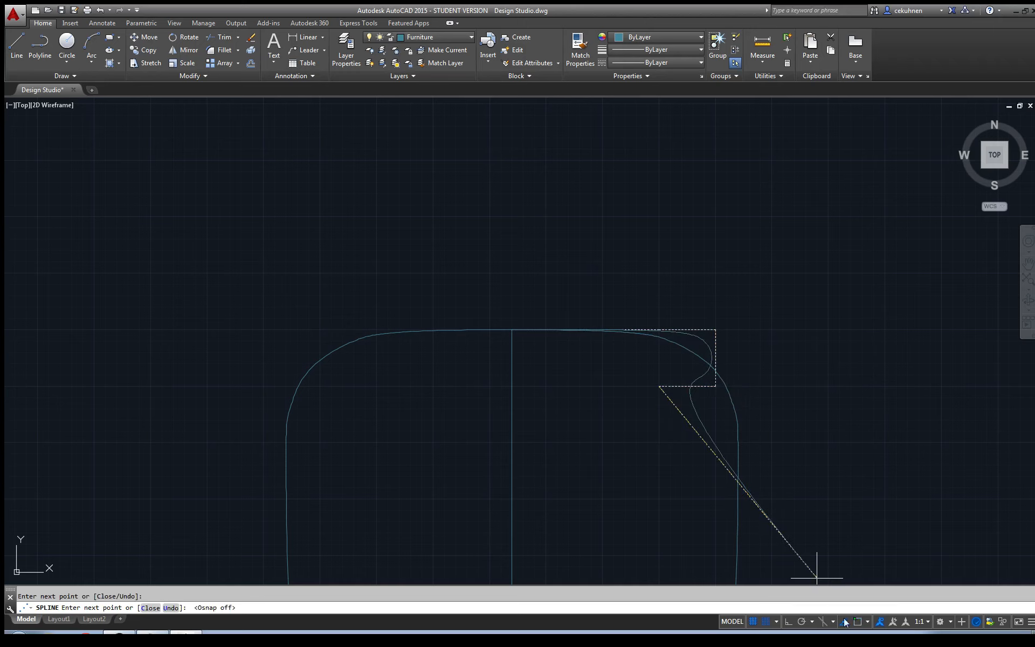
click(512, 386)
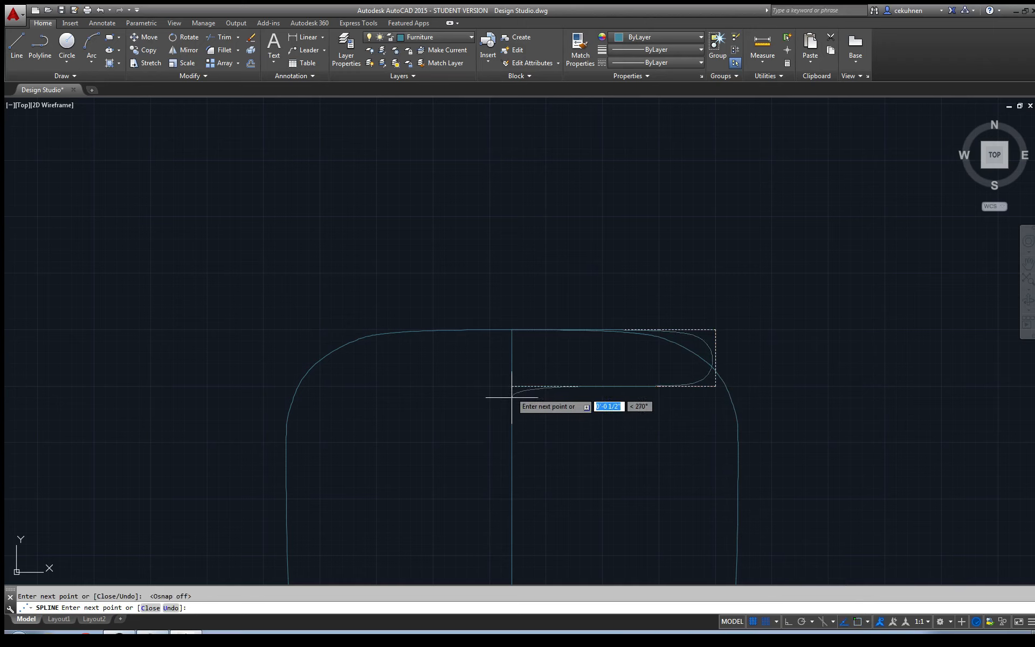
key(Return)
Step: Move the half-backrest spline's lower and upper inner vertices horizontally toward the centre line to round its end more gradually
click(682, 330)
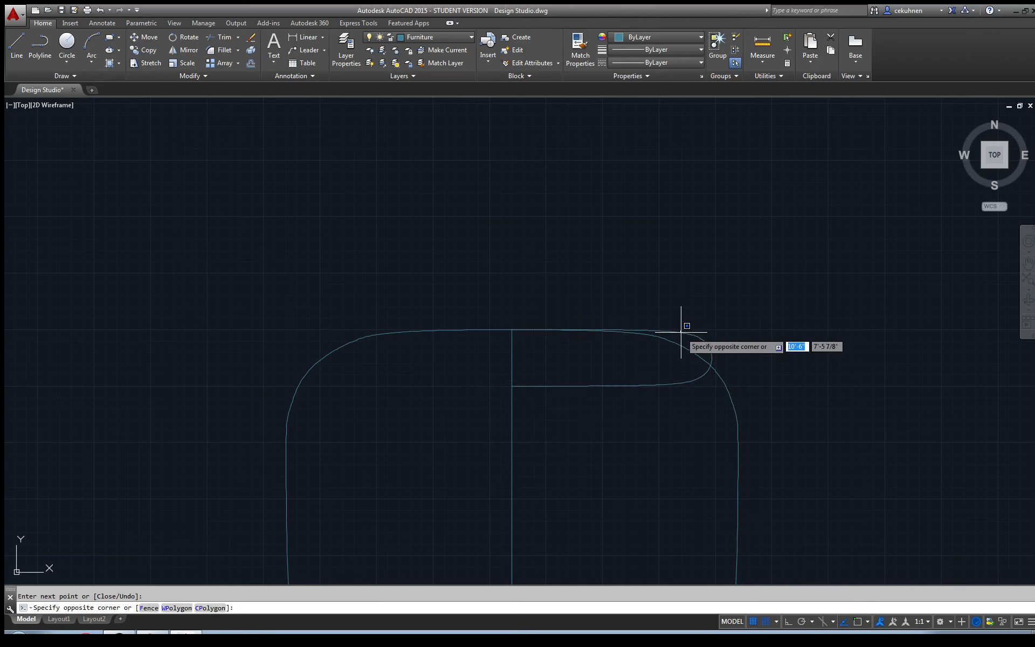
click(683, 331)
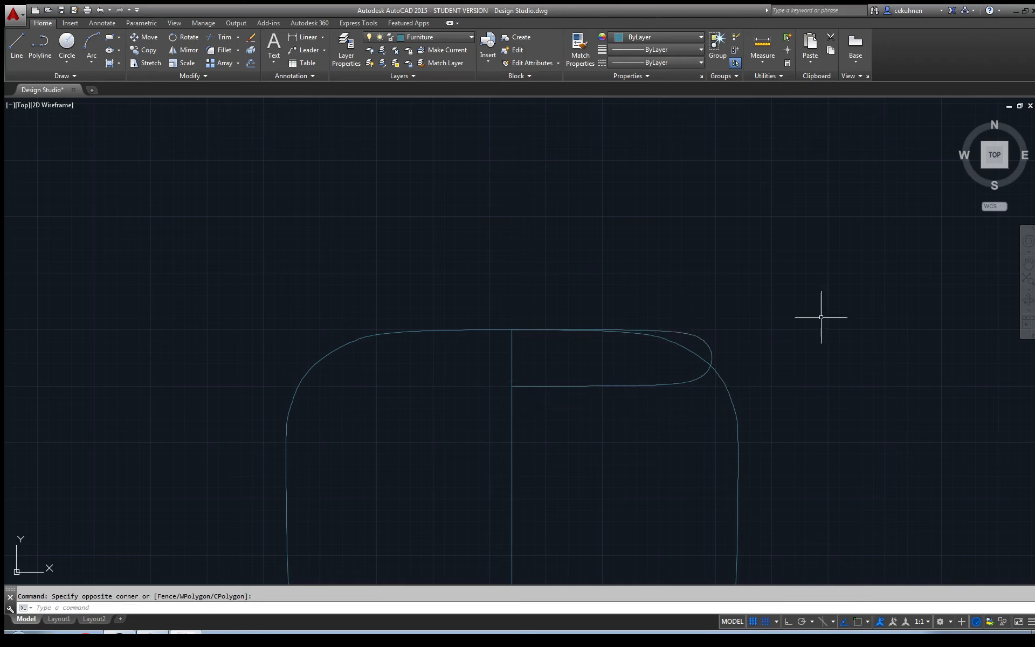
click(712, 344)
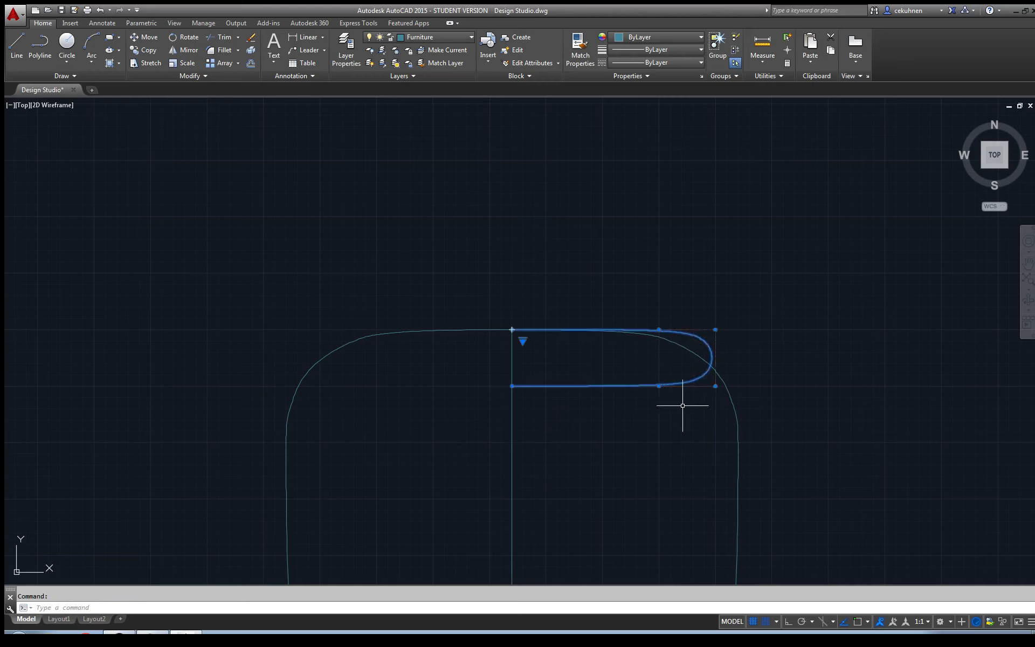
click(659, 386)
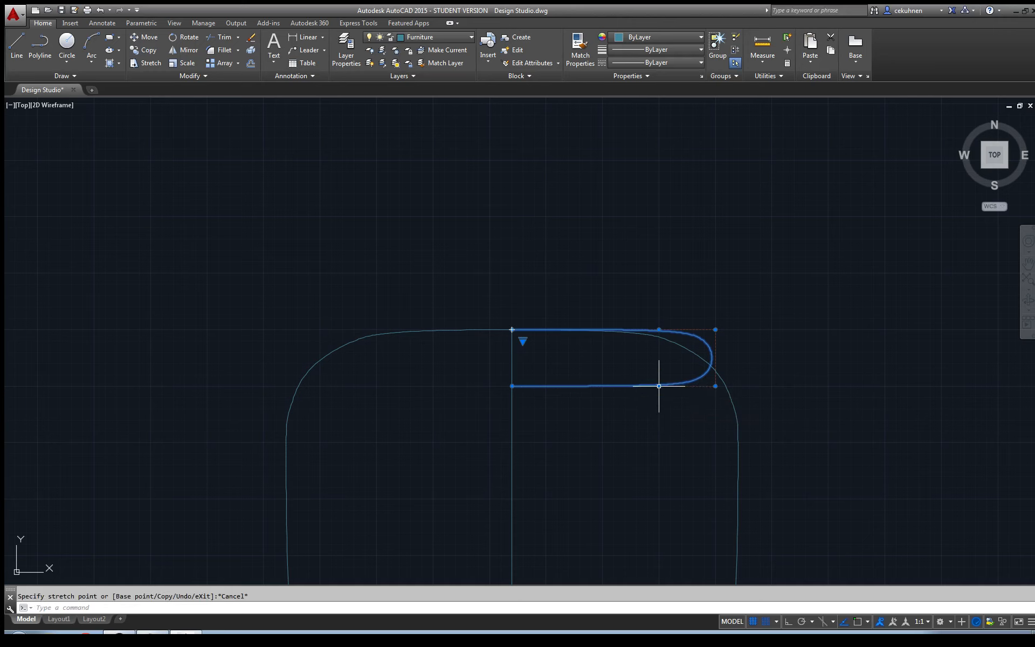
click(602, 386)
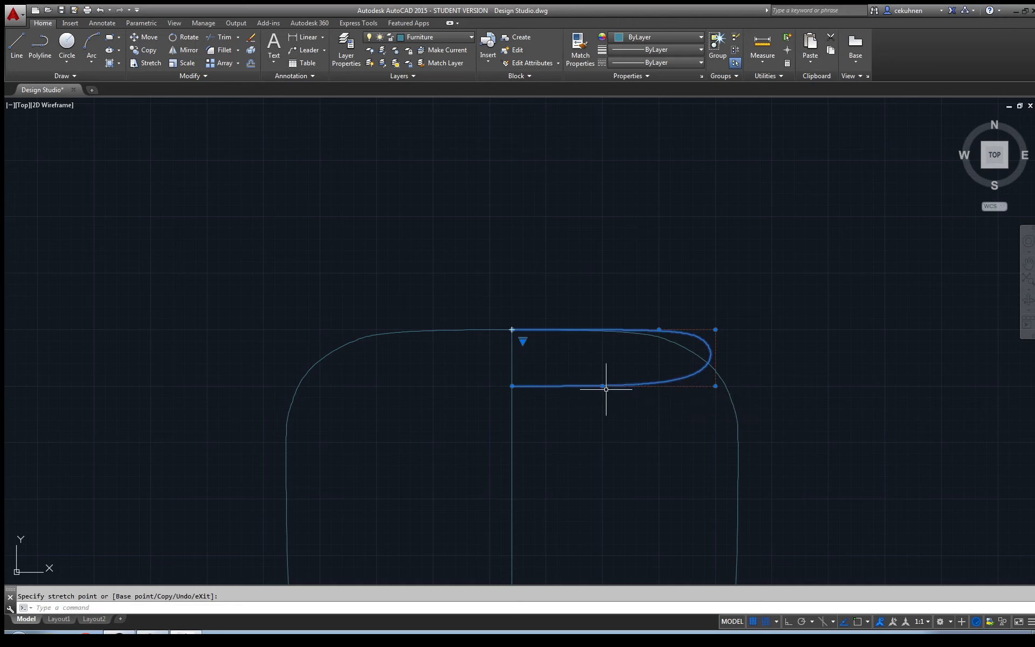
click(602, 330)
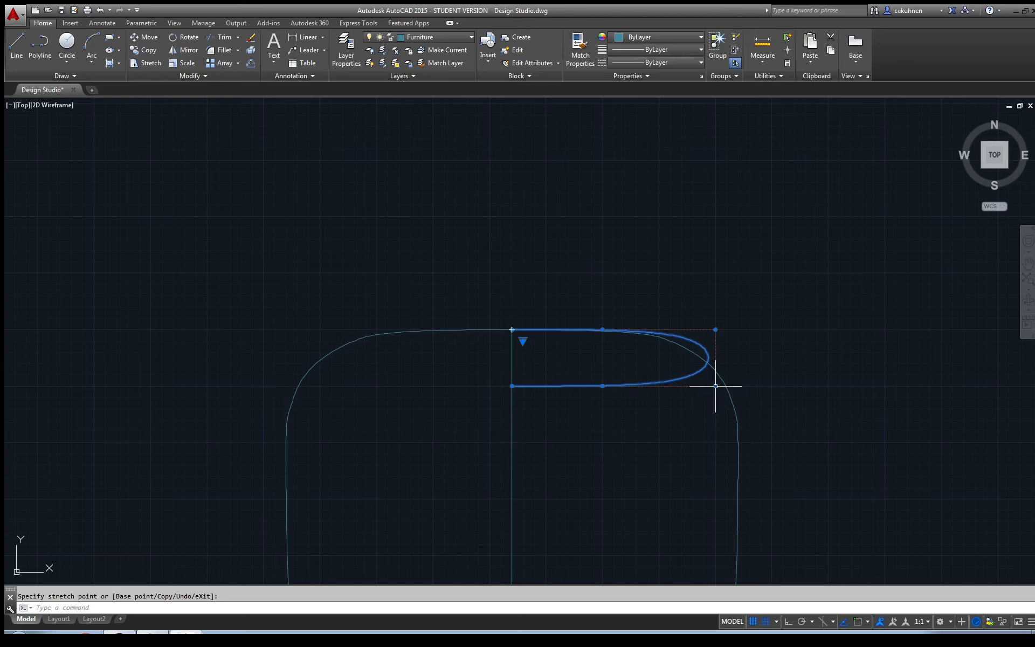
Step: Lower the half-backrest spline's two outer control vertices vertically so its end curves down toward the seat, and clear the selection
click(715, 333)
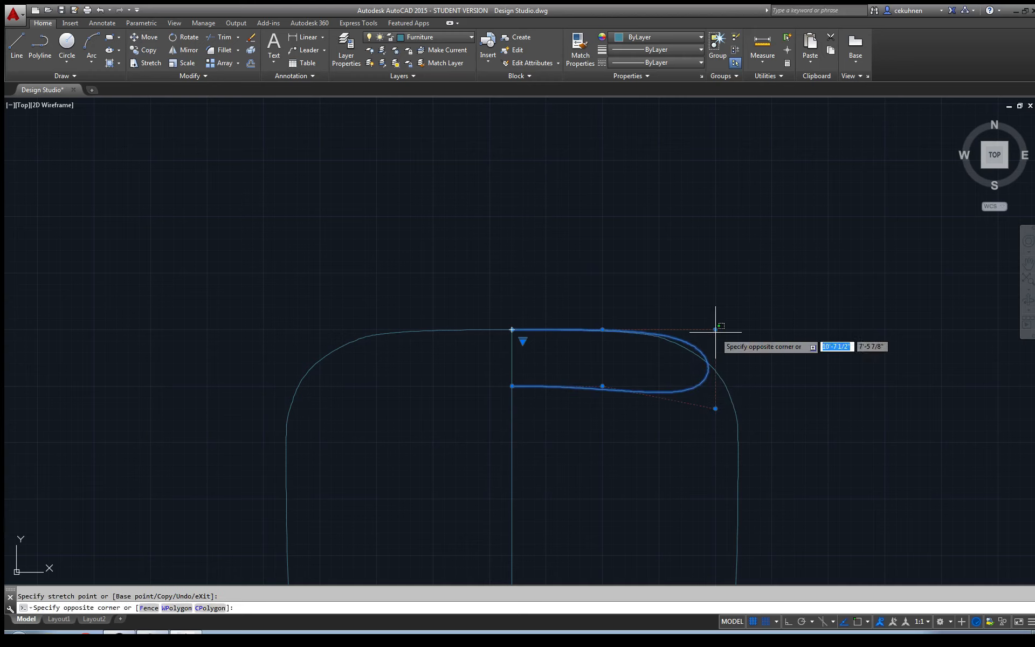
click(716, 328)
click(715, 329)
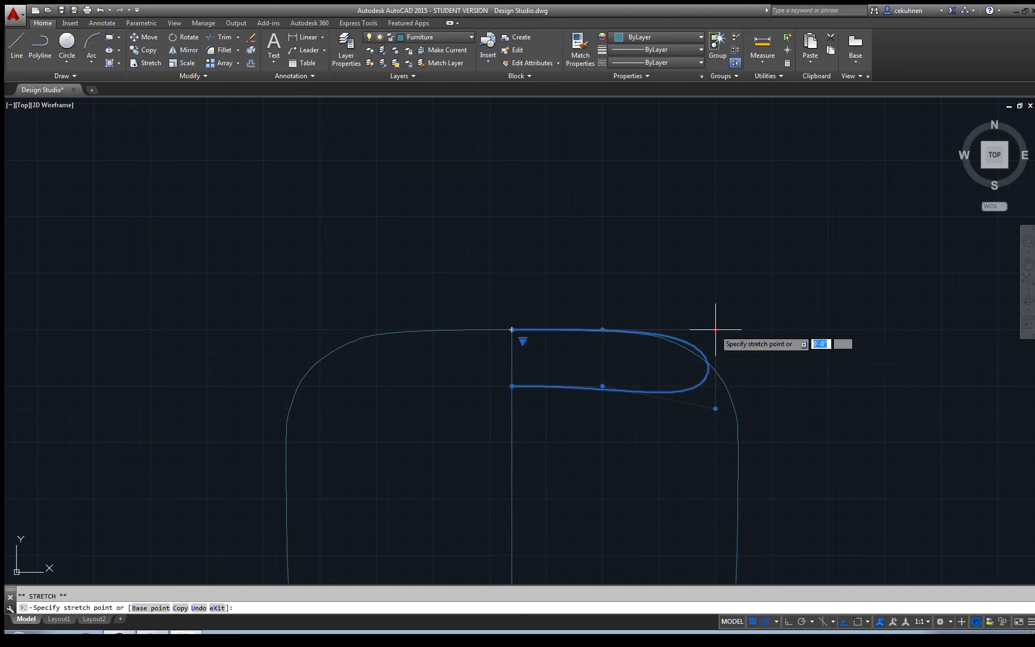
key(Escape)
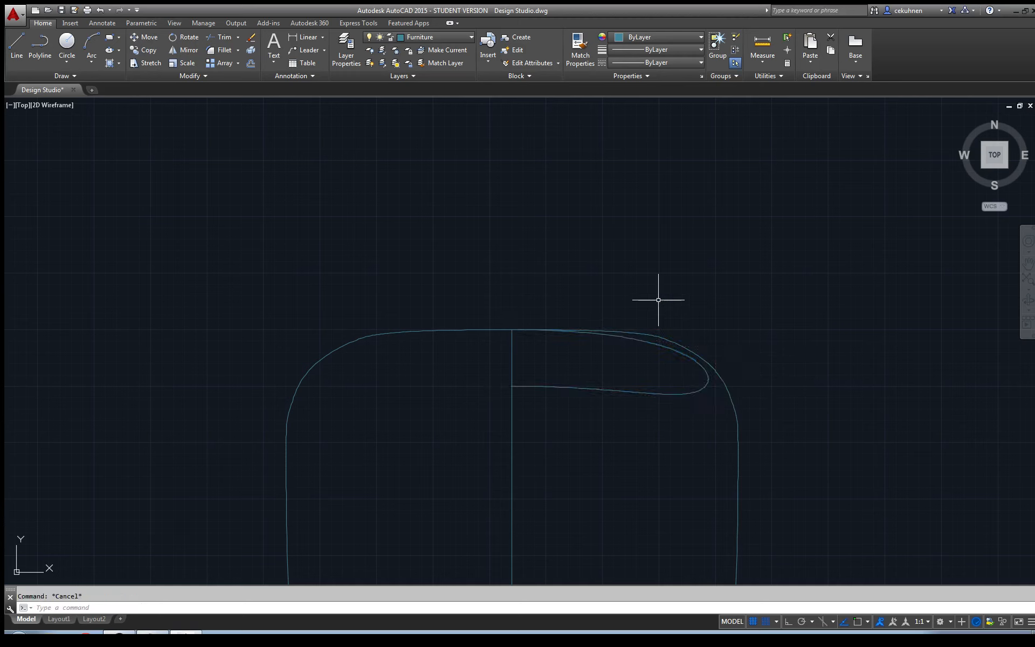
Step: Mirror the half-backrest spline about the seat's vertical centre line, keeping the source object
click(619, 392)
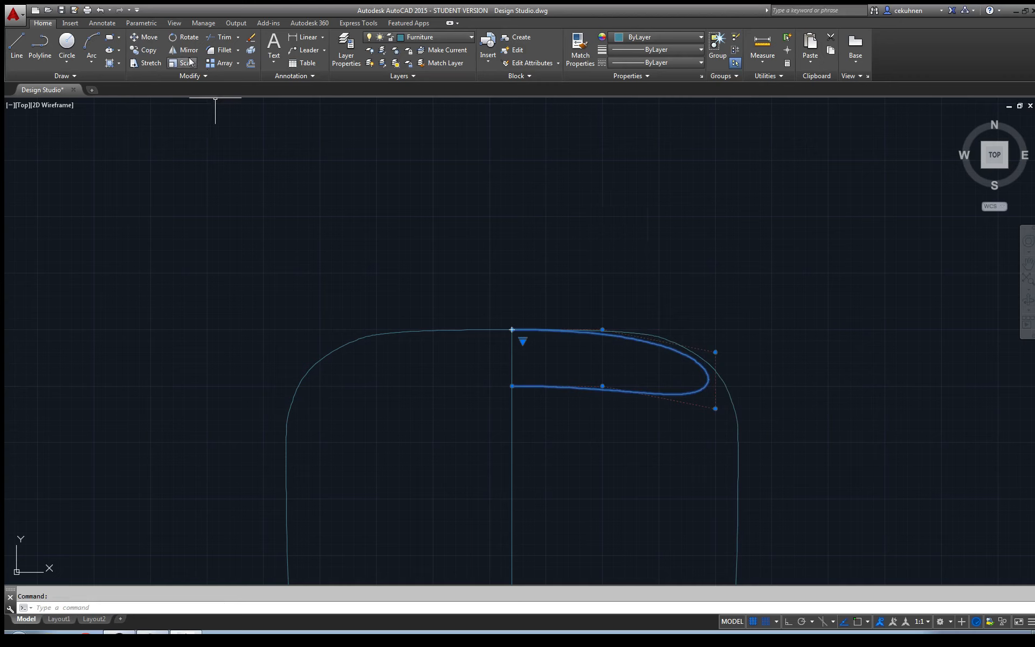
click(185, 49)
click(512, 329)
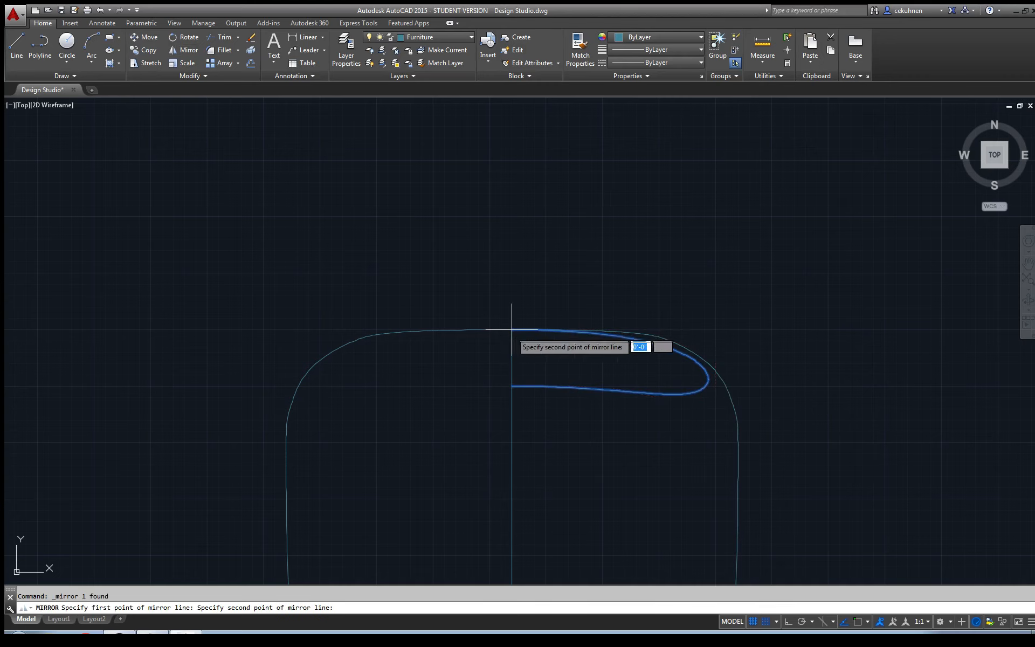
click(511, 392)
key(Return)
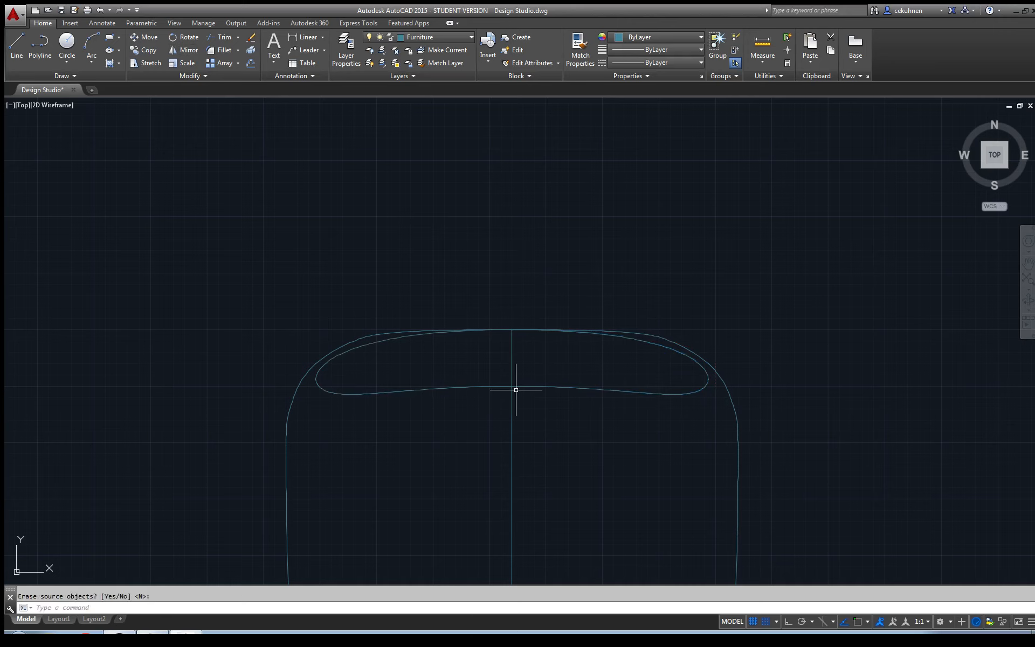
Step: Join the two mirrored backrest halves into a single spline
click(526, 388)
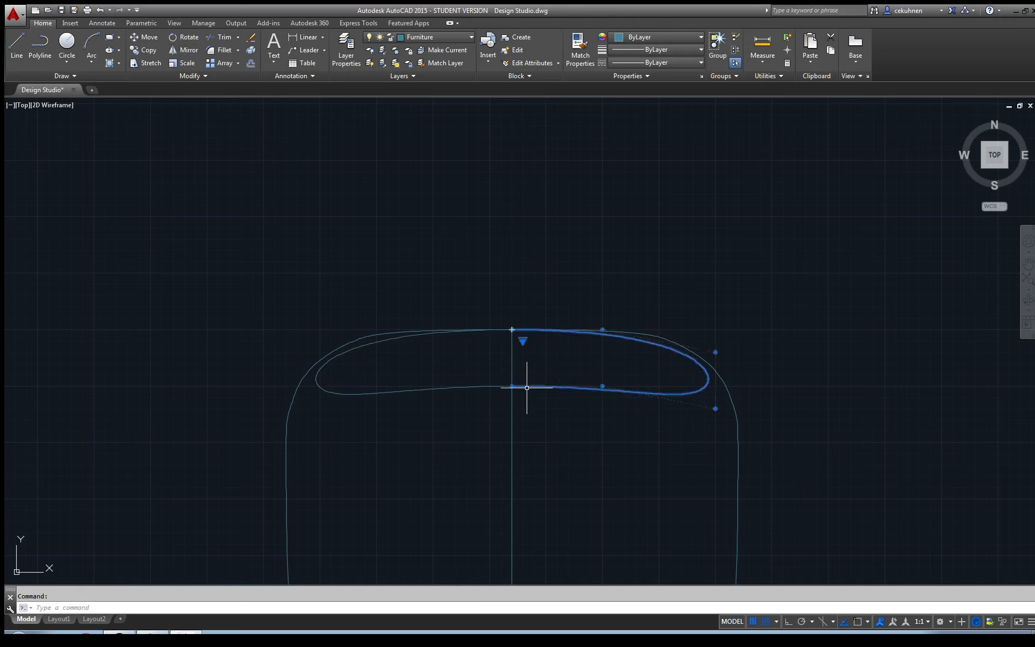
click(469, 387)
text(j)
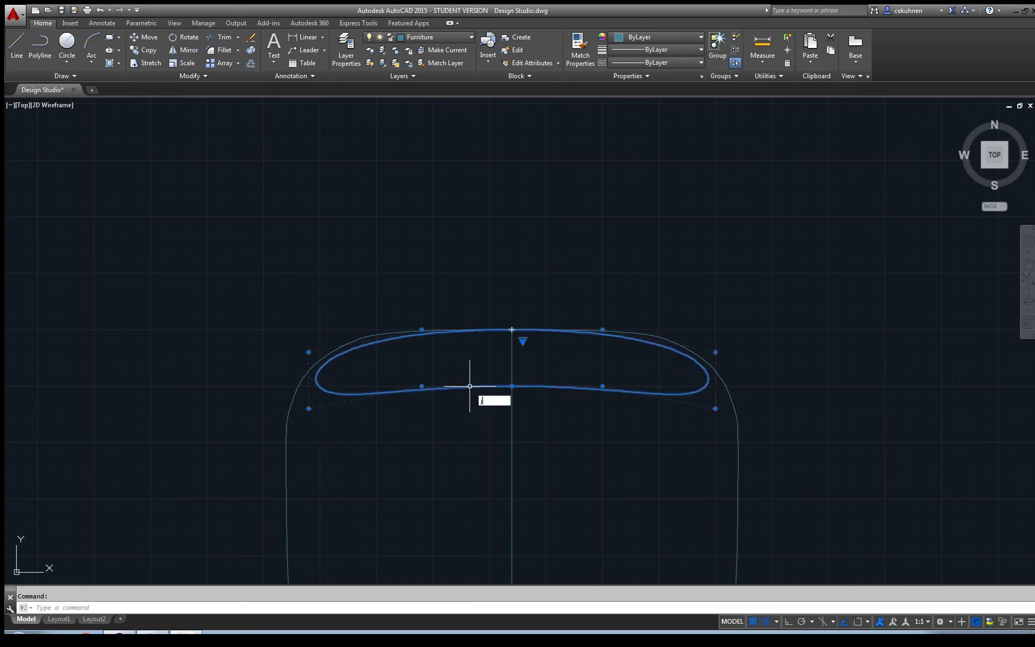
text(oin)
key(Return)
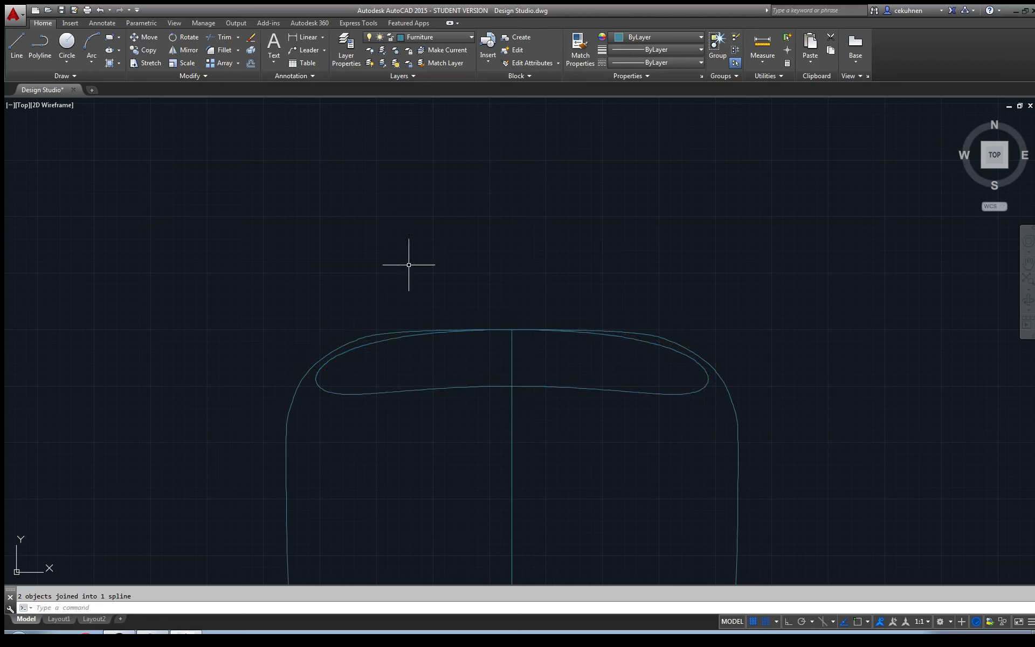
Step: Move the joined backrest spline slightly upward so it overlaps the seat's upper edge
click(144, 41)
click(513, 386)
key(Return)
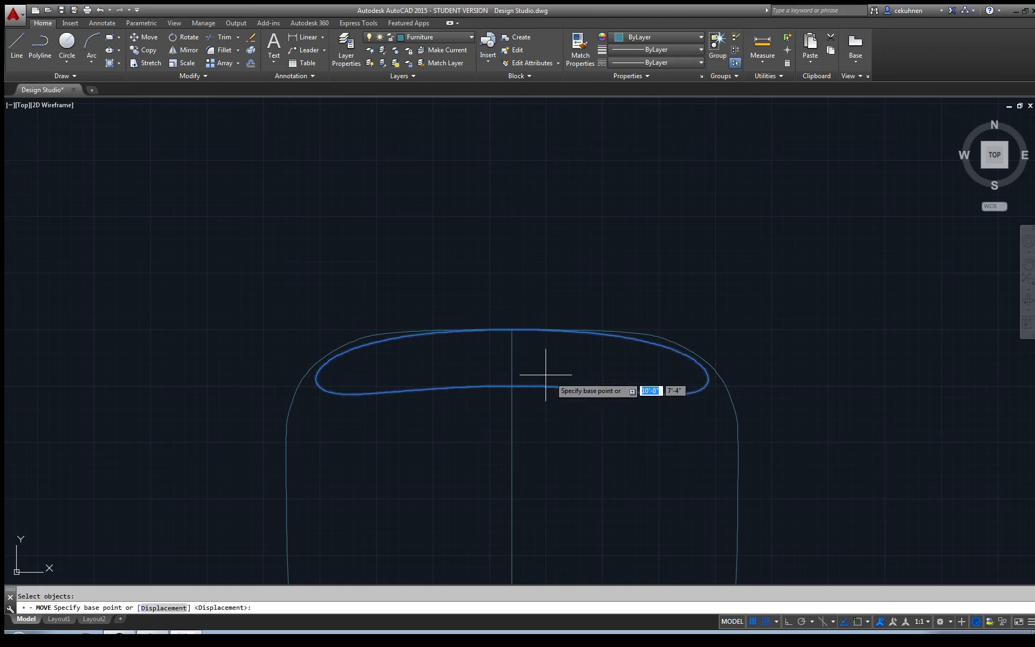
click(546, 373)
click(551, 349)
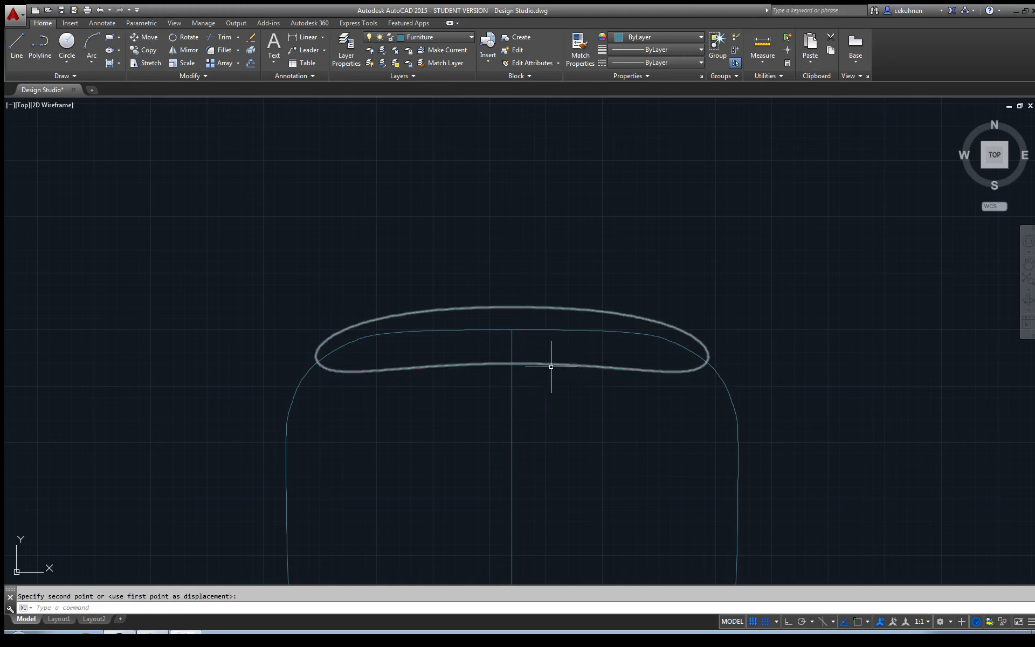
Step: Erase the seat's vertical centre line and join the seat's two halves into a single spline
click(511, 382)
key(Delete)
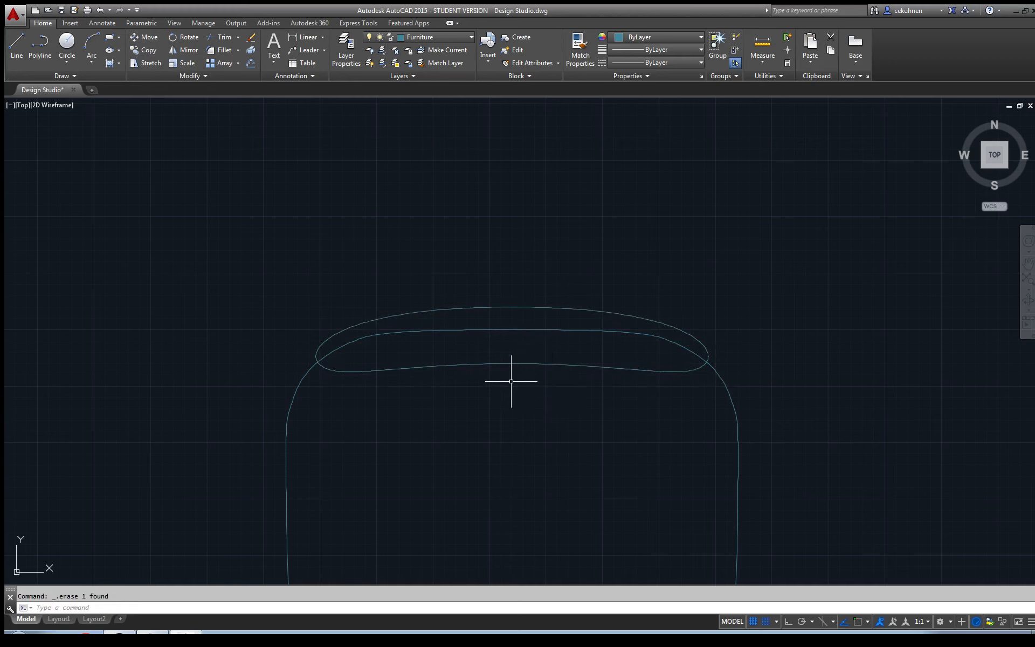
click(562, 331)
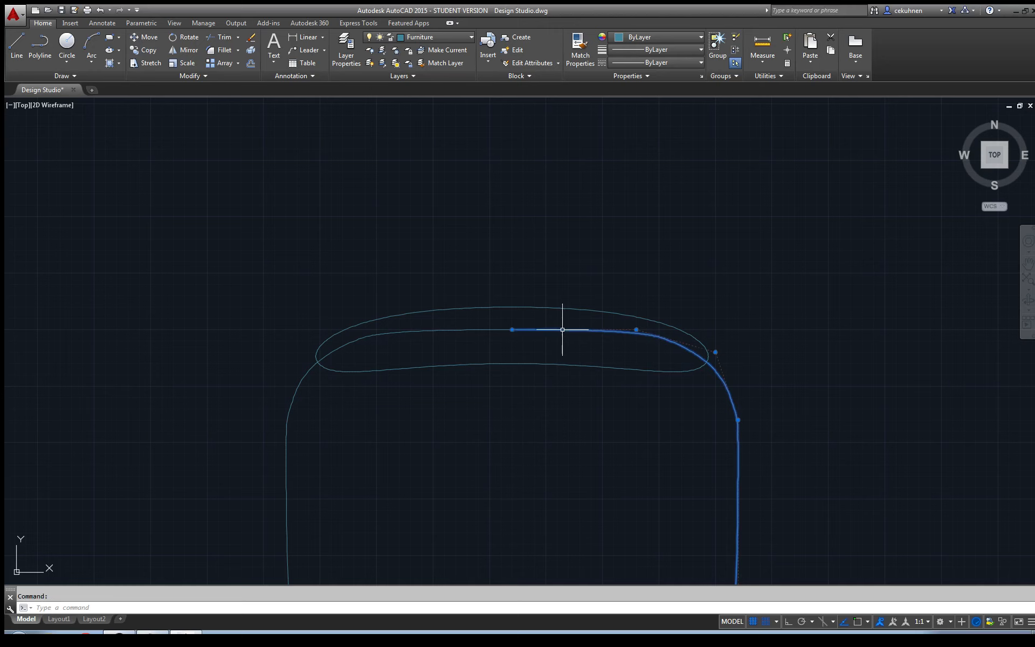
click(491, 330)
text(joi)
key(Return)
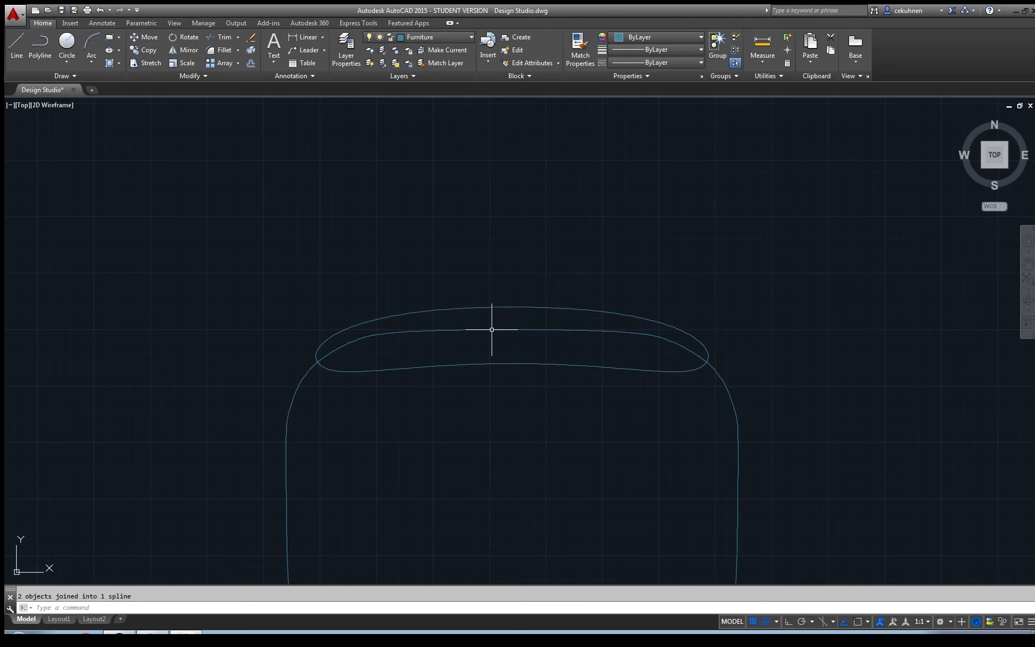
Step: Erase the first chair with the rounded-rectangle seat and backrest, leaving only the spline chair
scroll(492, 331, down, 8)
scroll(456, 428, up, 2)
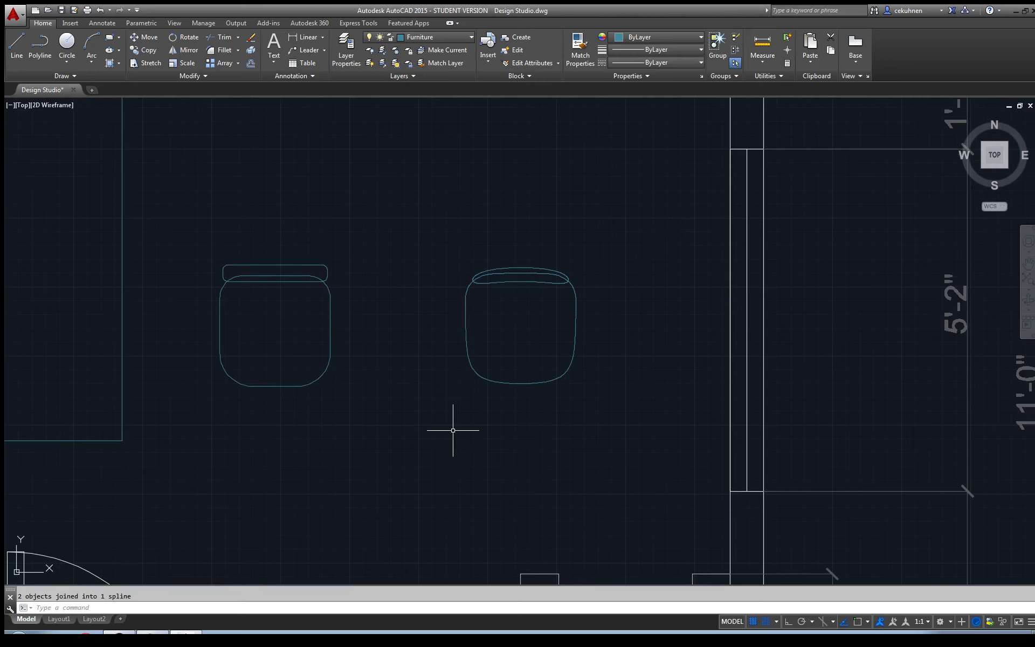
mouse_move(386, 215)
mouse_down()
mouse_move(361, 261)
mouse_move(203, 432)
mouse_move(202, 286)
mouse_up()
key(Delete)
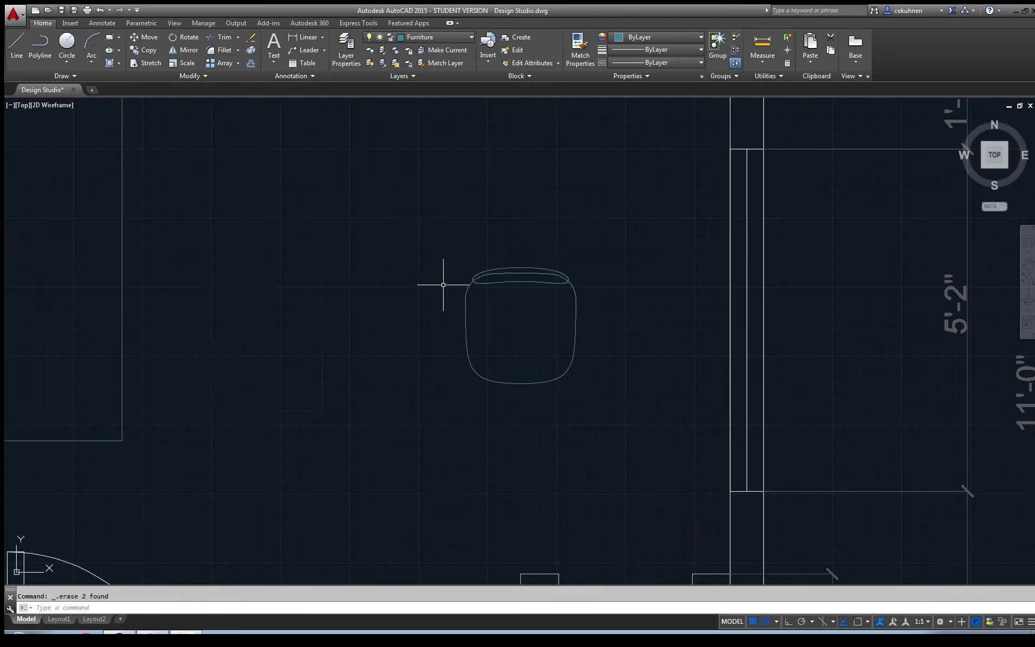
Step: Group the spline chair's seat and backrest, and move the group by its centre grip next to the tall table rectangle
mouse_move(442, 241)
mouse_down()
mouse_move(440, 253)
mouse_move(642, 358)
mouse_move(637, 186)
mouse_up()
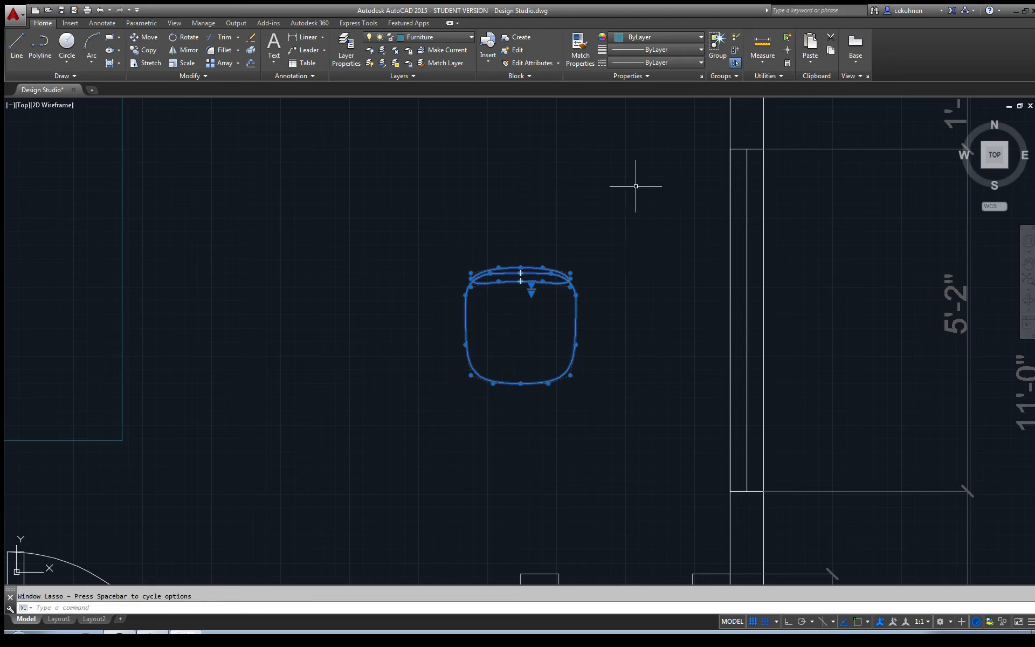
click(717, 46)
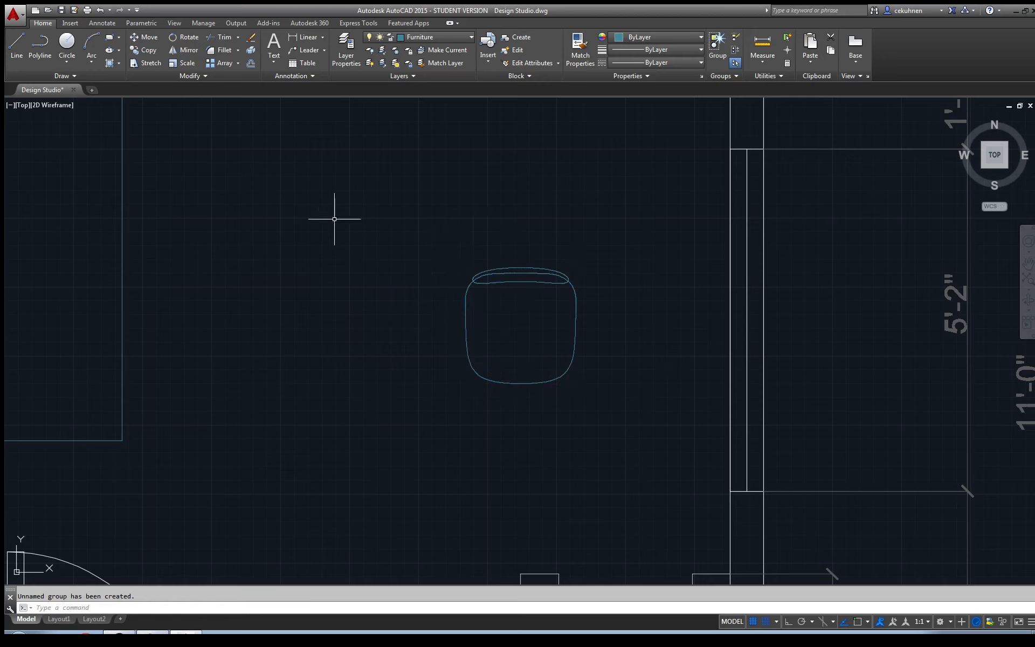
click(496, 279)
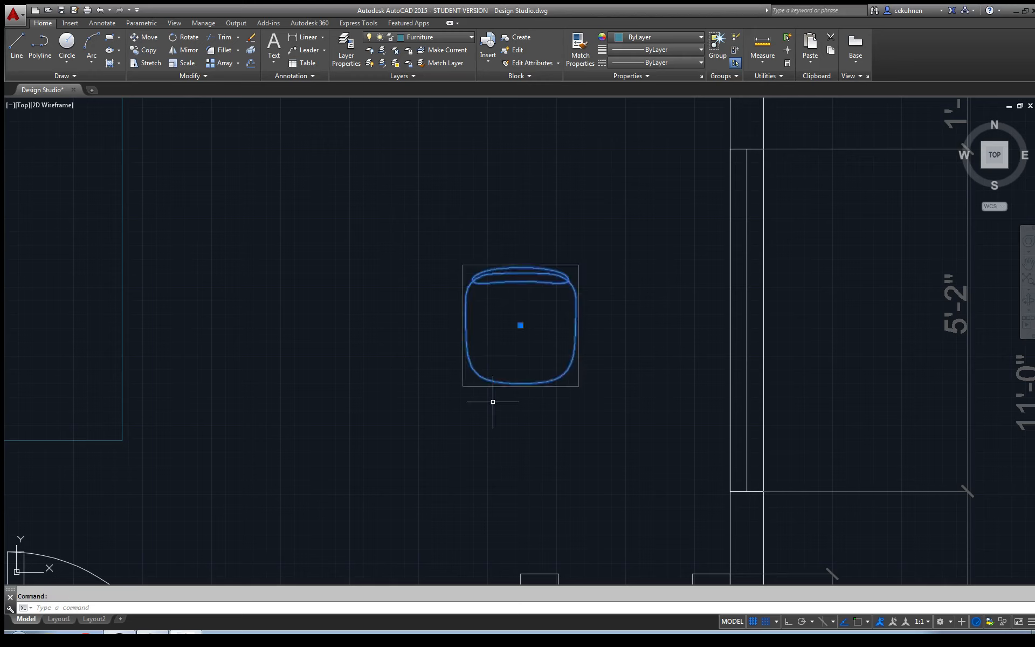
click(520, 325)
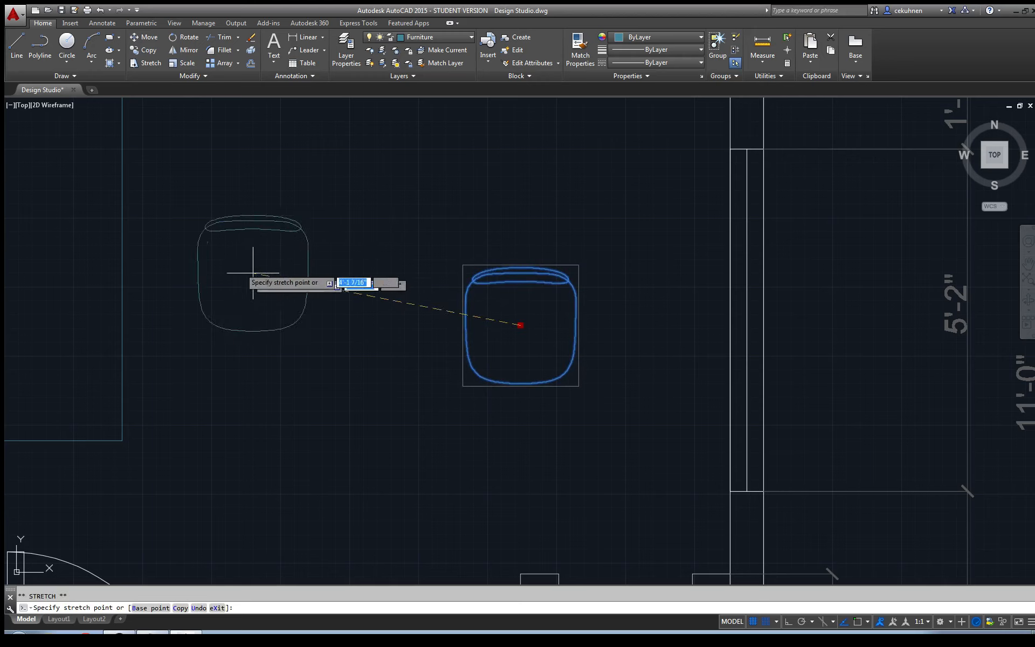
click(237, 267)
Step: Rotate the chair group 90 degrees clockwise about its centre so the backrest faces away from the table
click(184, 38)
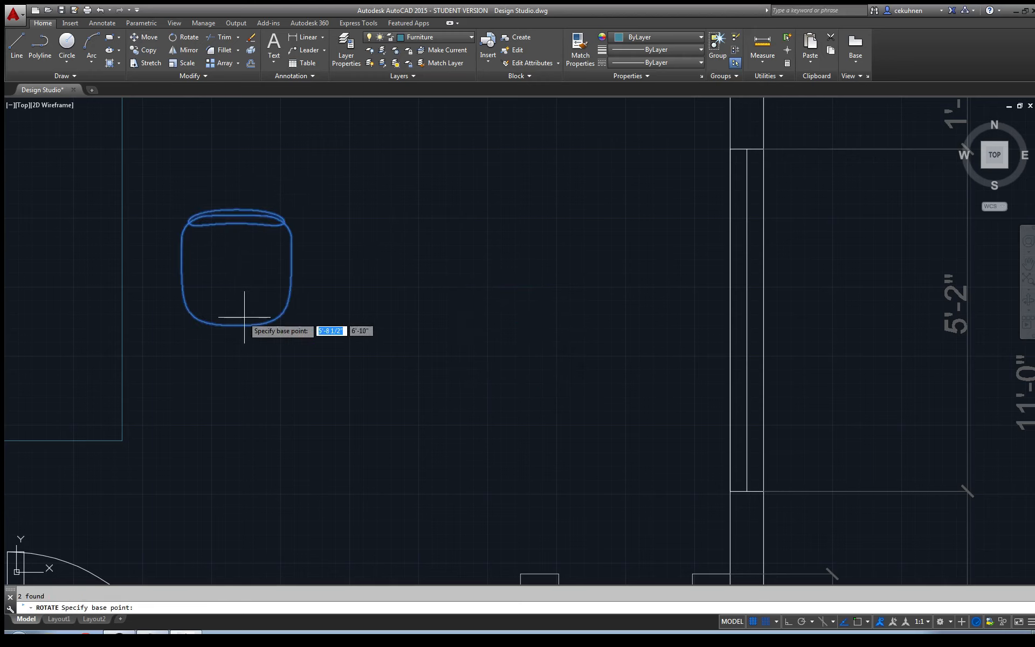
click(236, 267)
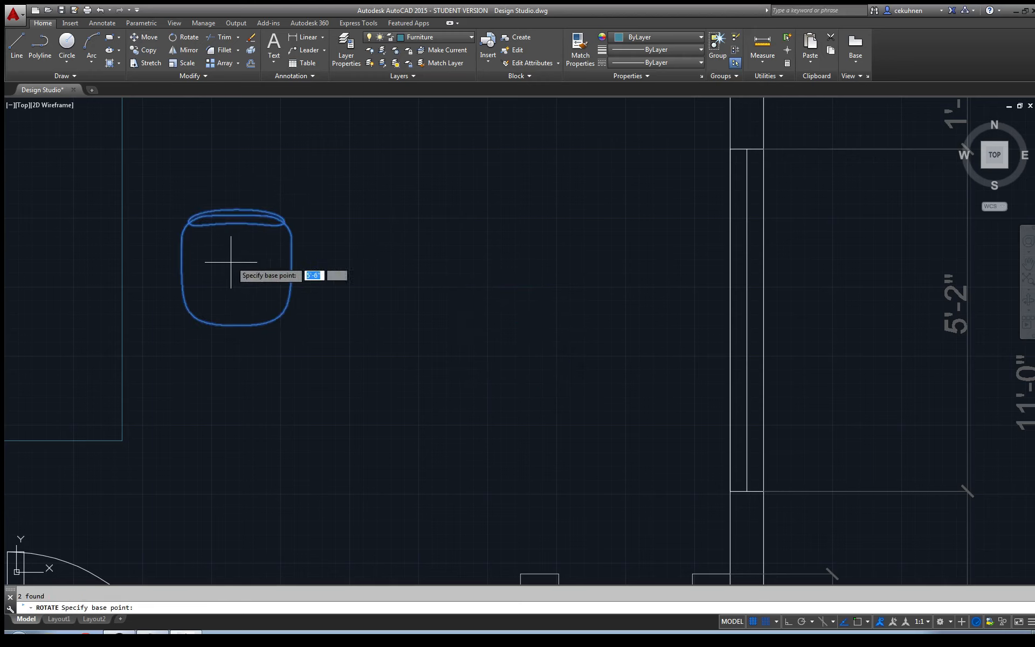
click(236, 411)
scroll(302, 313, down, 4)
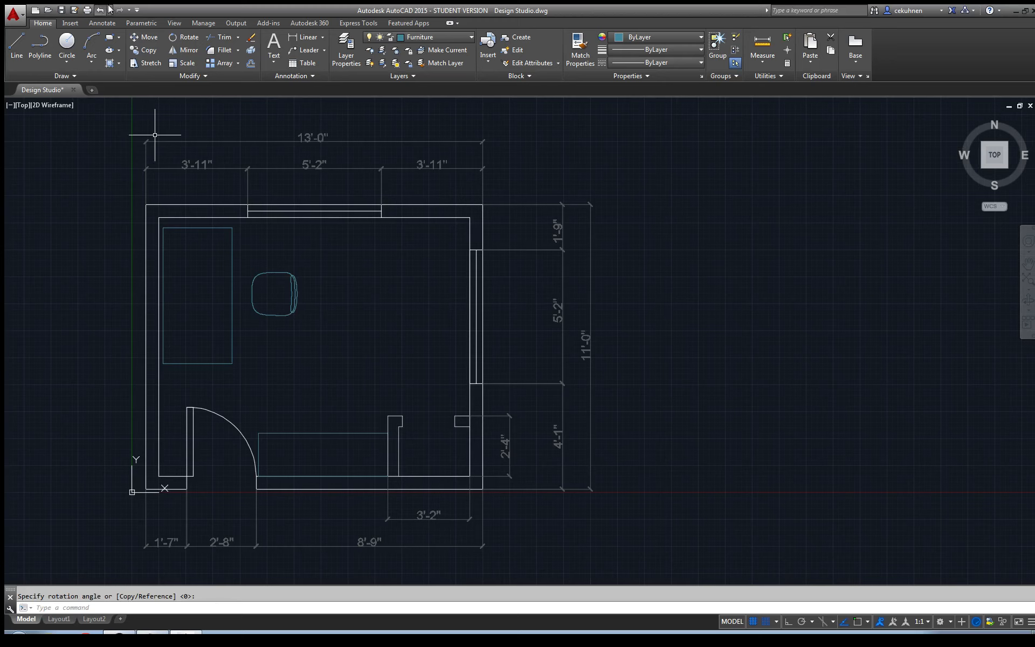
Step: Create a new text style named Furniture in the text style manager
click(104, 22)
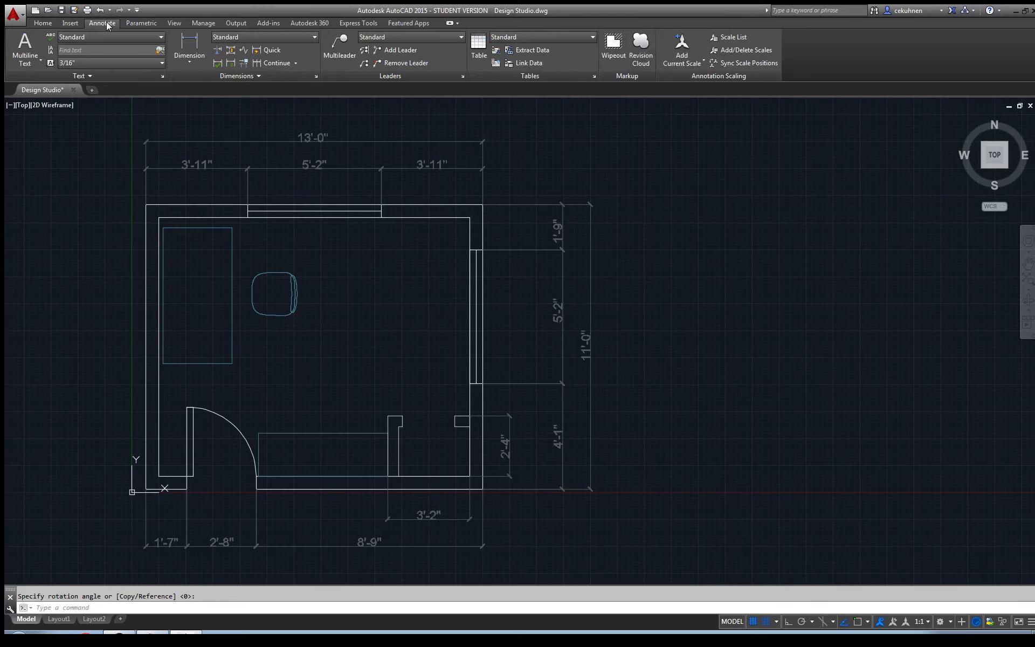
click(82, 38)
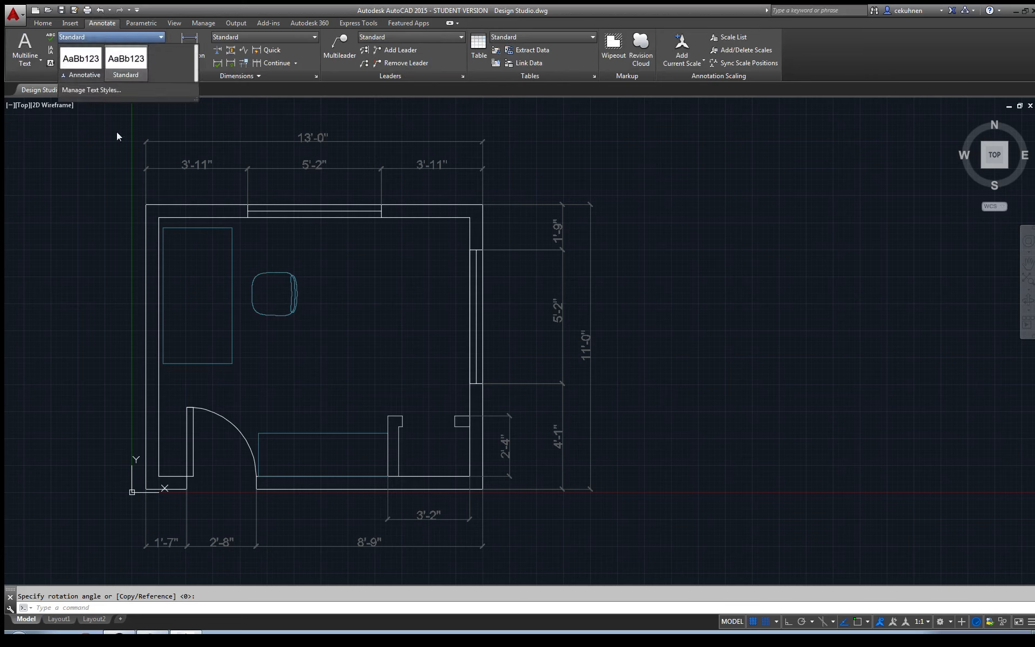
click(93, 90)
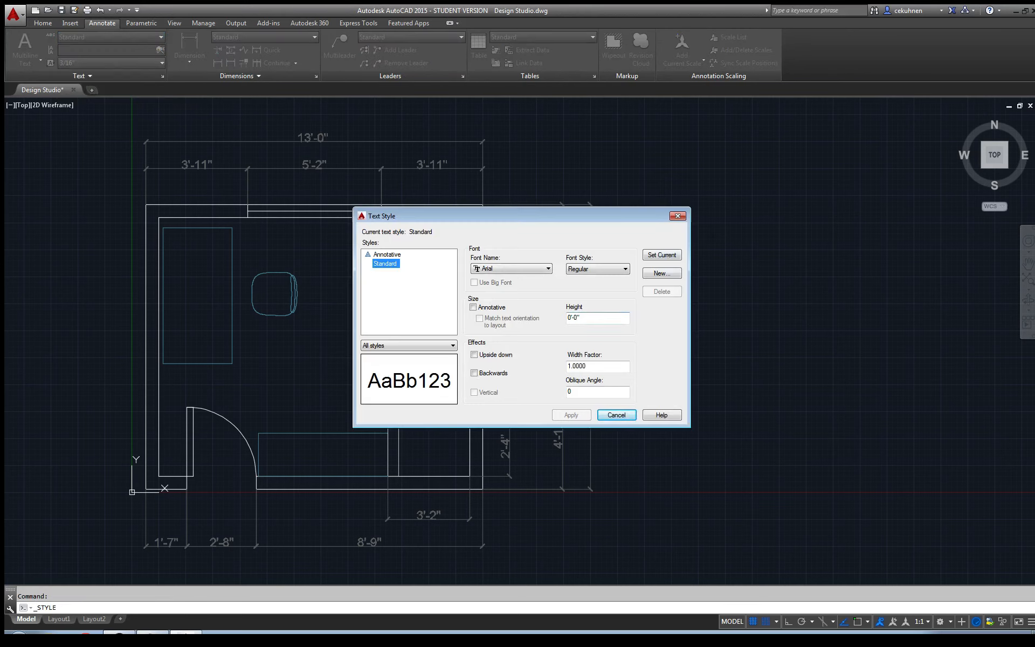
click(662, 272)
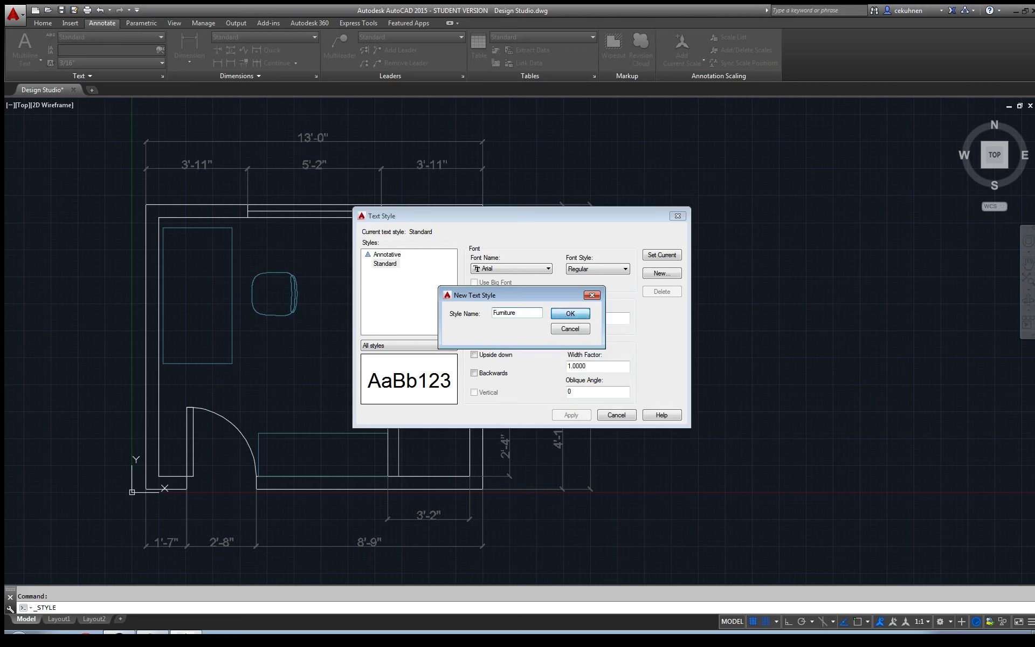
key(Return)
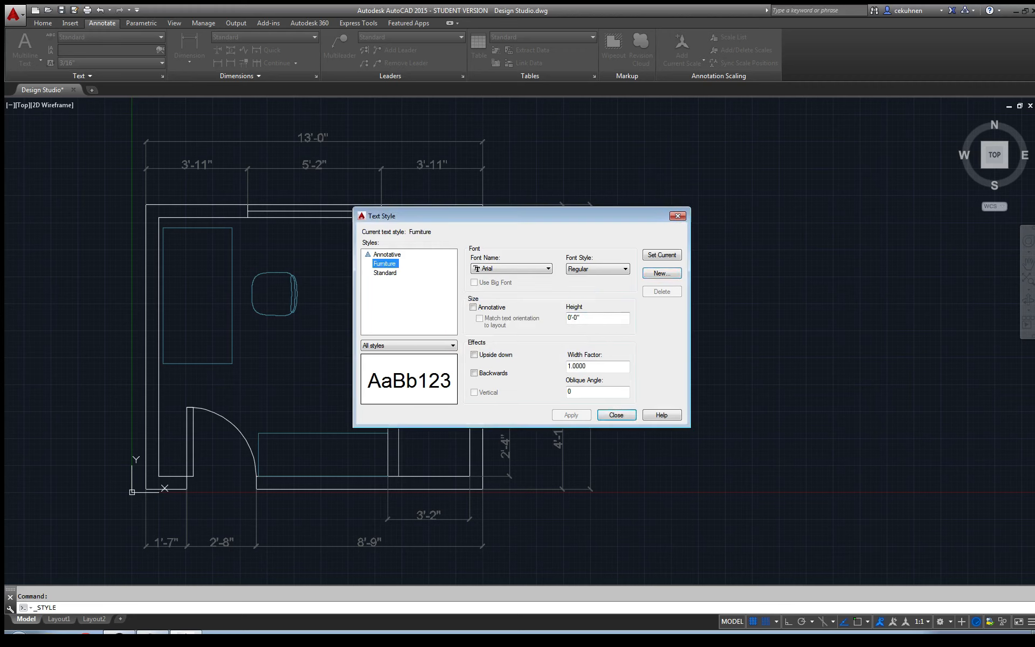
Step: Set the Furniture text style's height to 3" and font style to Italic, apply the changes and close the dialog
drag(583, 318, 565, 318)
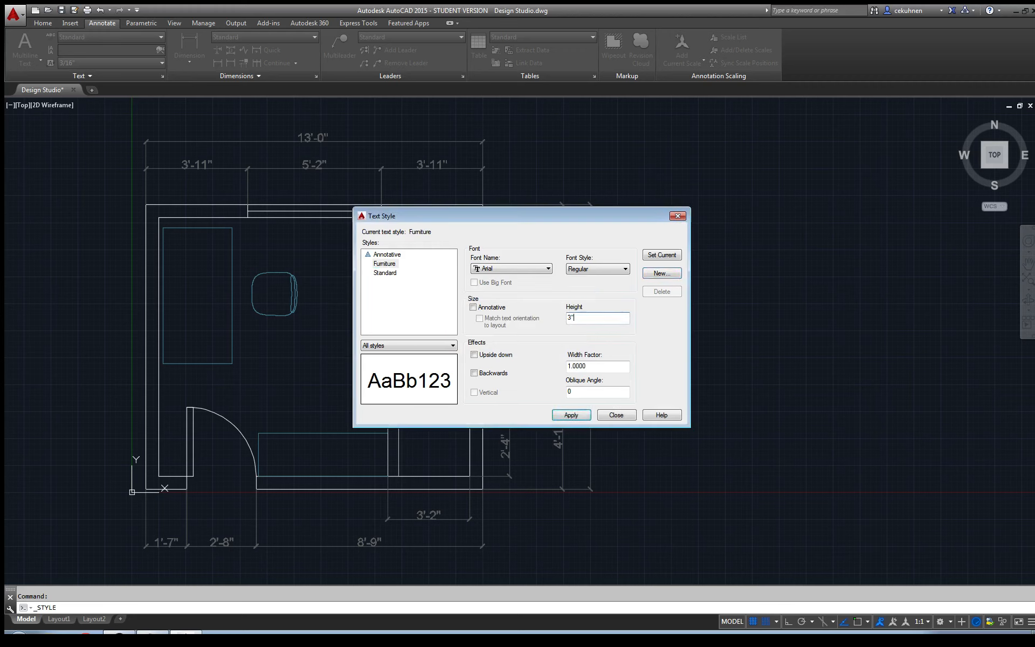
click(598, 268)
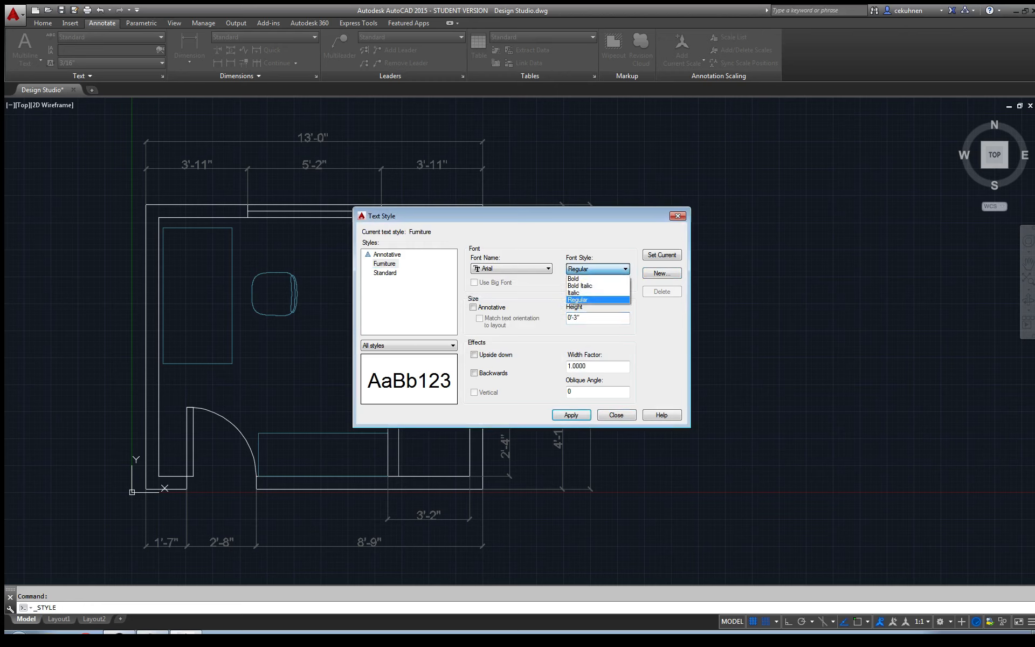
click(597, 292)
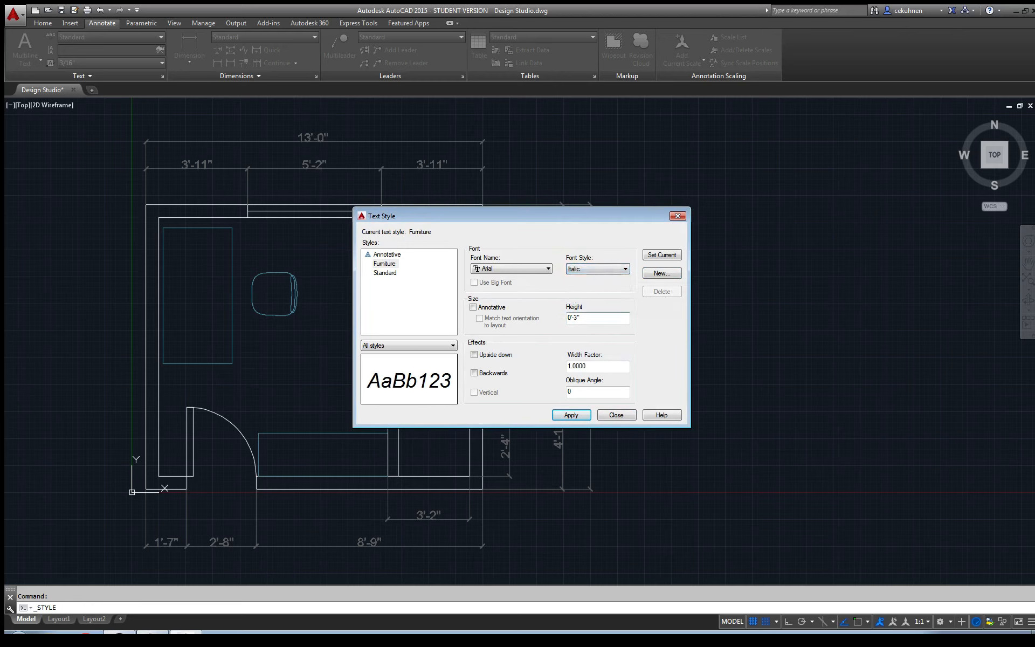
click(571, 414)
click(616, 415)
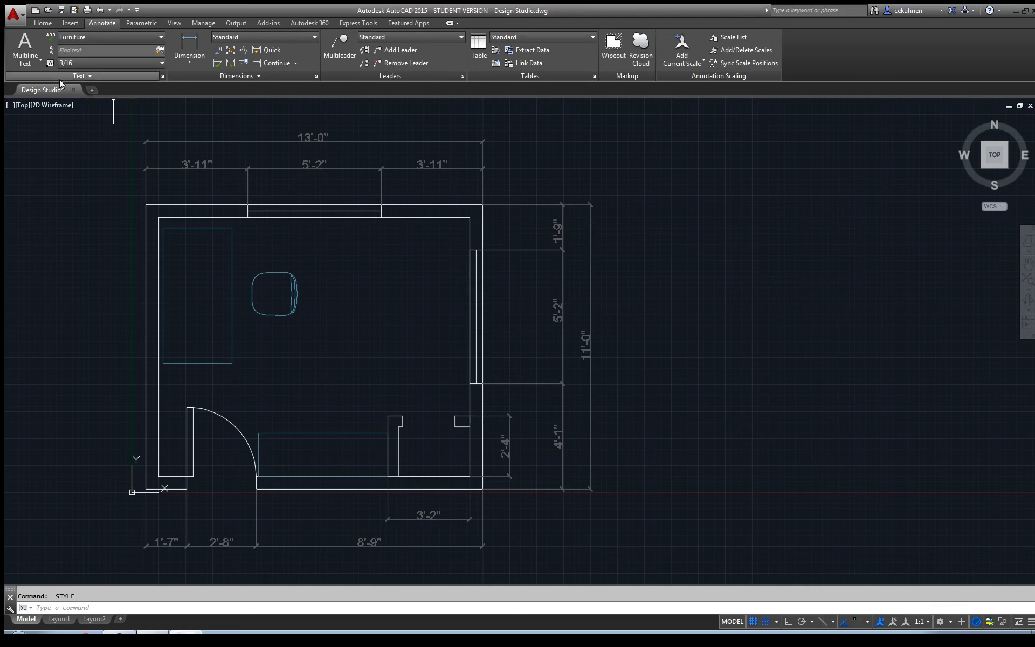
Step: Add a multiline text label reading Work Table inside the tall table rectangle, using the Furniture text style
text(mt)
key(Return)
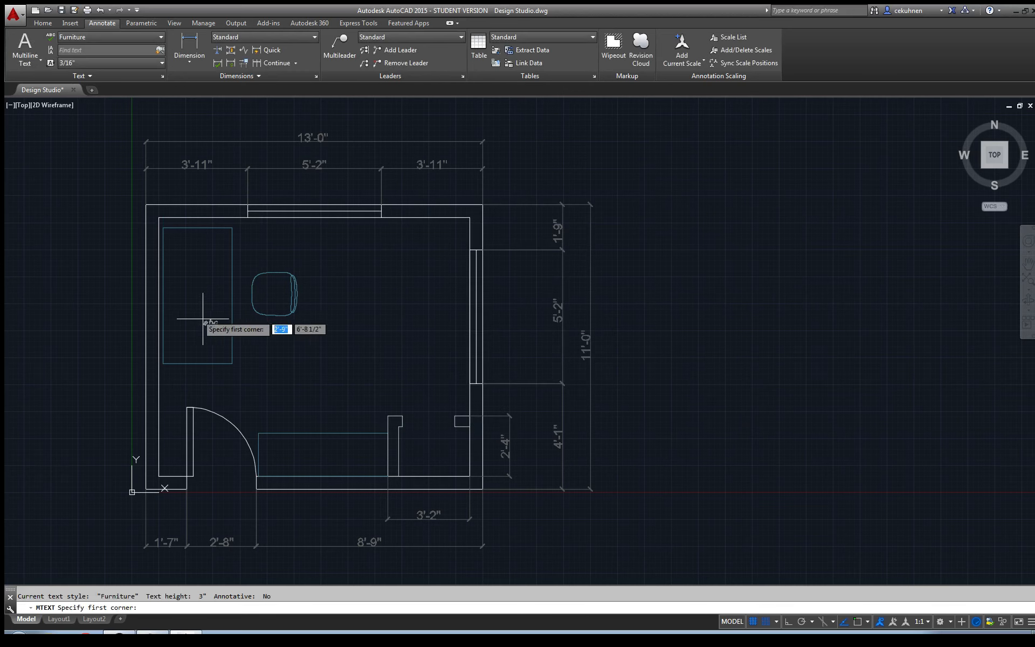
click(182, 289)
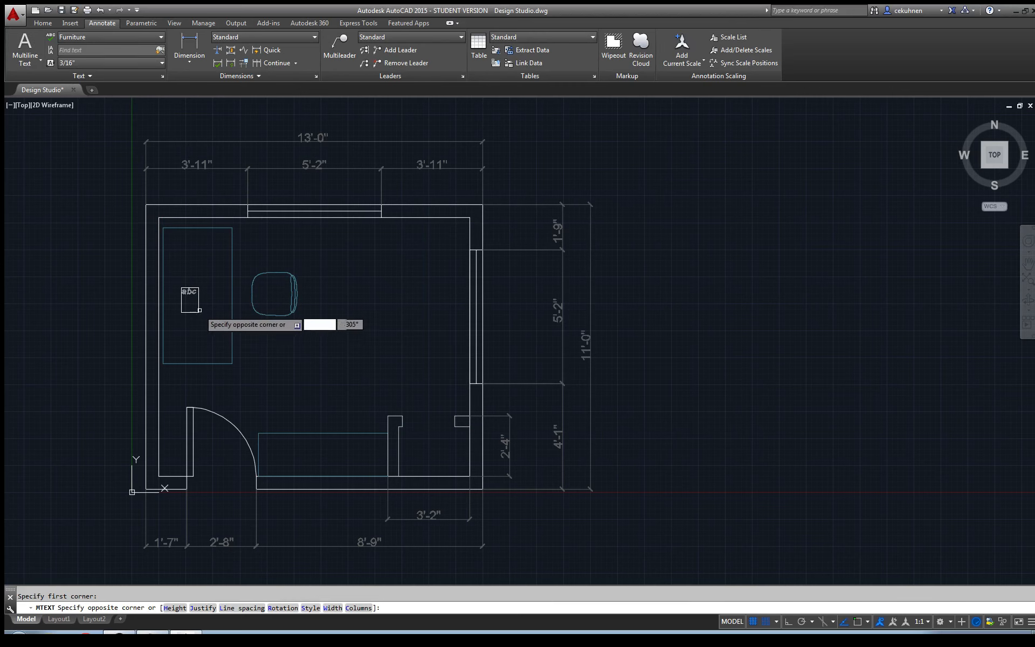
click(212, 303)
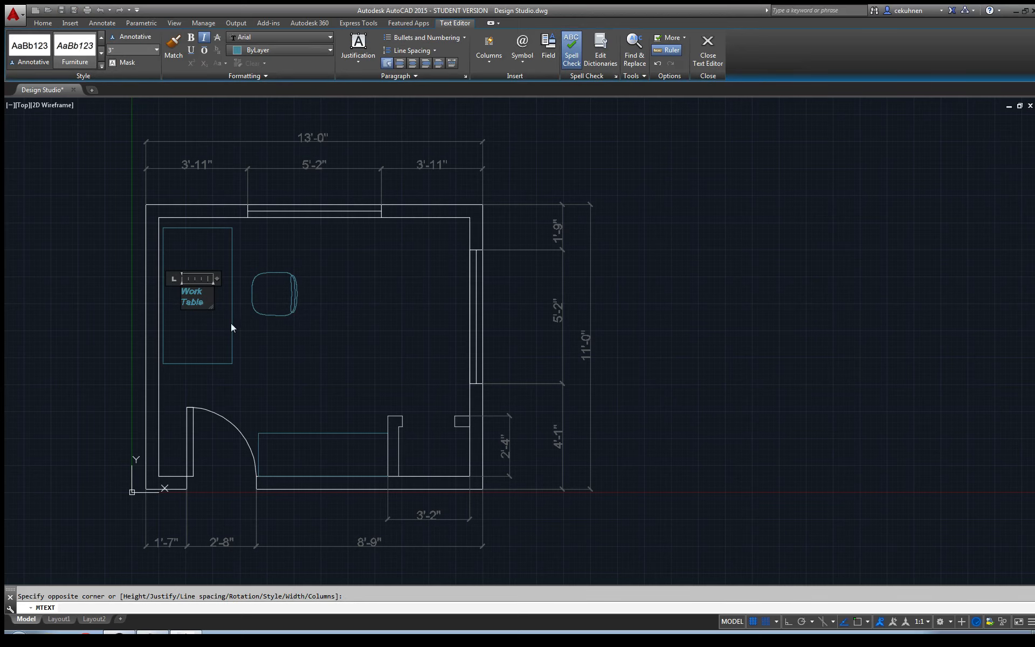
click(274, 349)
Step: Add a multiline text label reading Chair in the open floor beside the chair's backrest
click(27, 55)
click(325, 297)
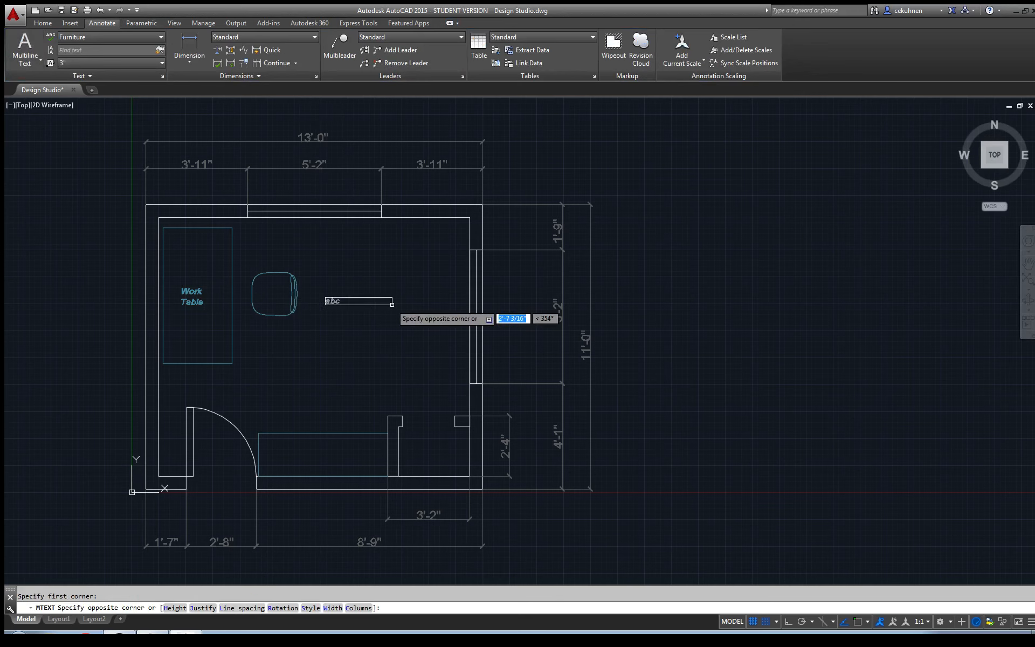
click(361, 305)
text(Chair)
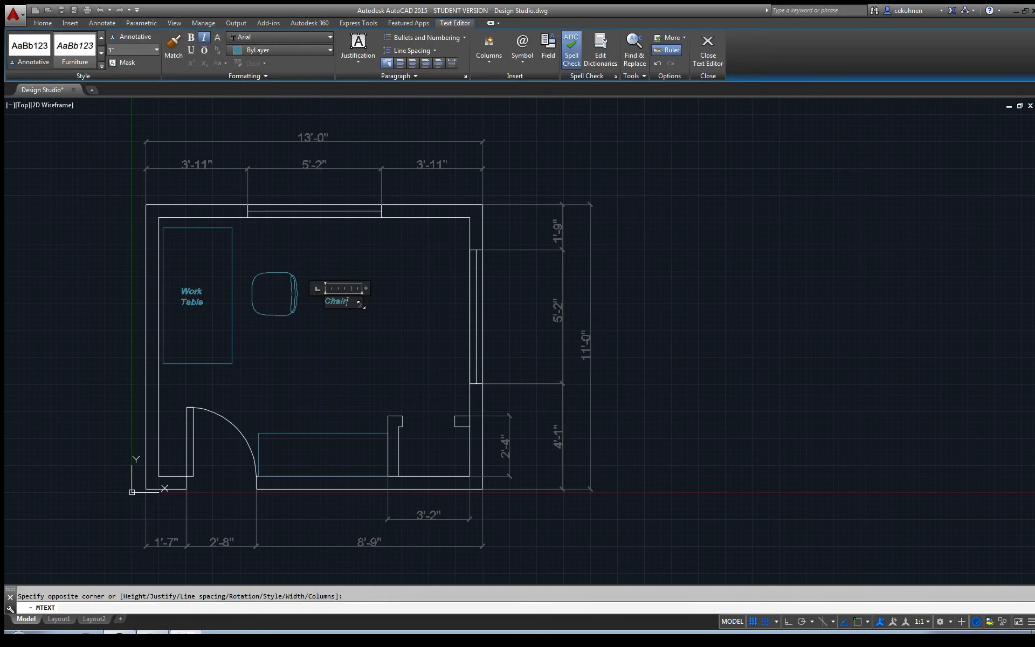
click(343, 446)
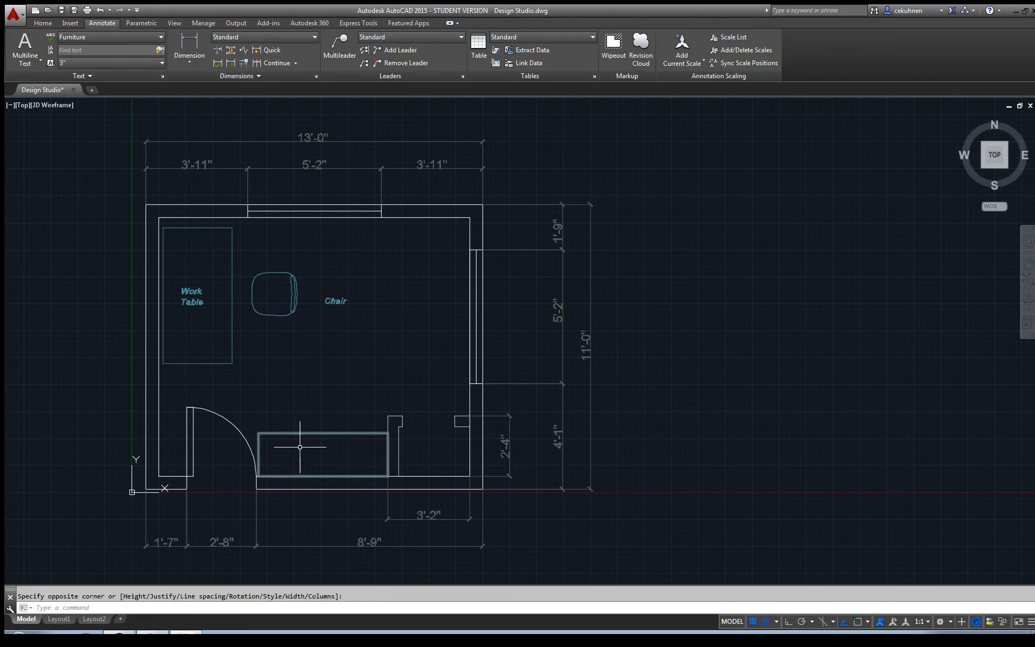
Step: Add a multiline text label reading Cabinet inside the long rectangle between the door and the closet
key(Return)
click(280, 450)
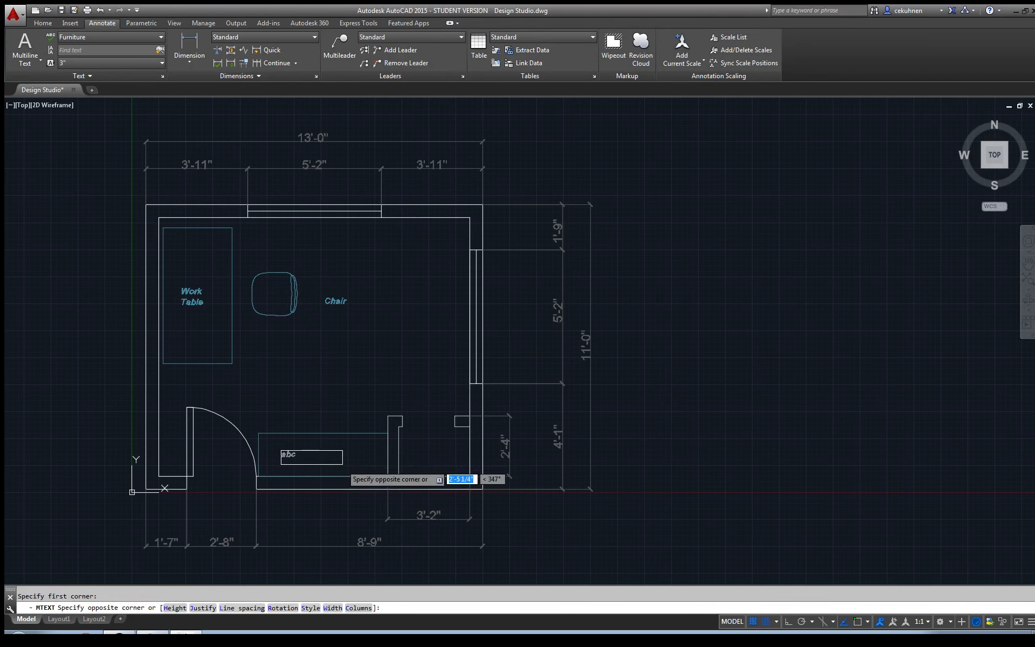
click(342, 464)
text(Cabine)
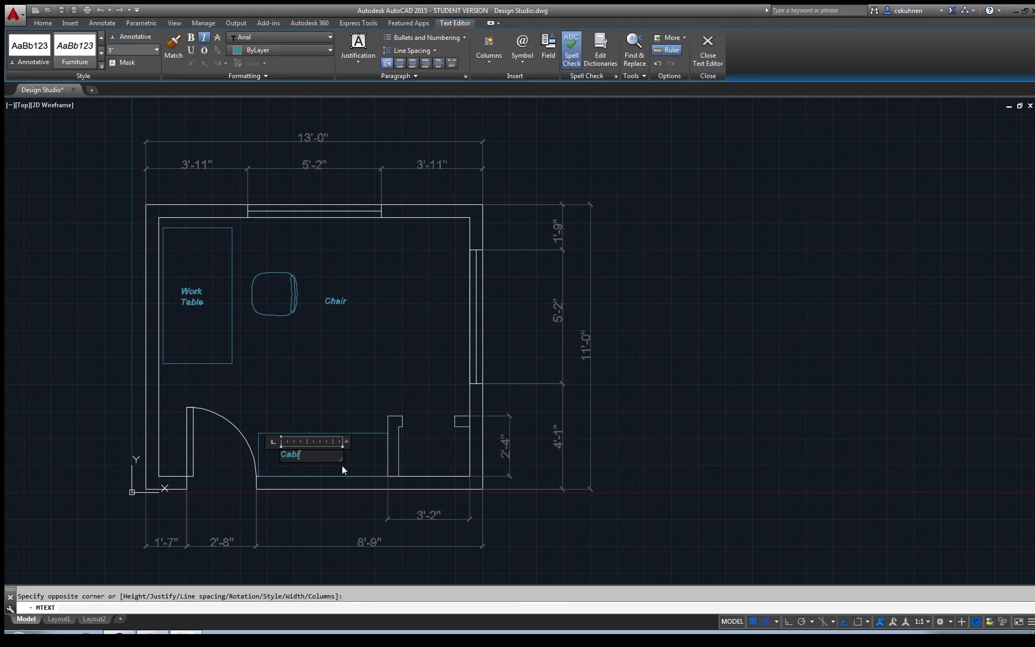
click(347, 341)
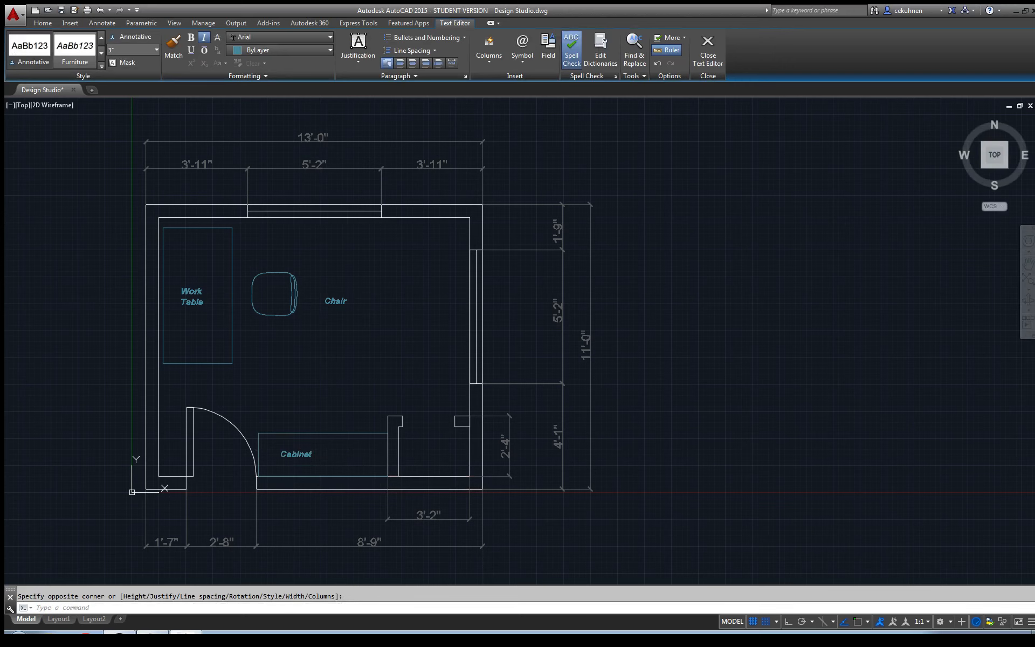
Step: Narrow the Chair label's text frame to fit the word and move the label onto the chair's seat
scroll(335, 400, up, 5)
scroll(279, 455, down, 2)
scroll(318, 350, up, 2)
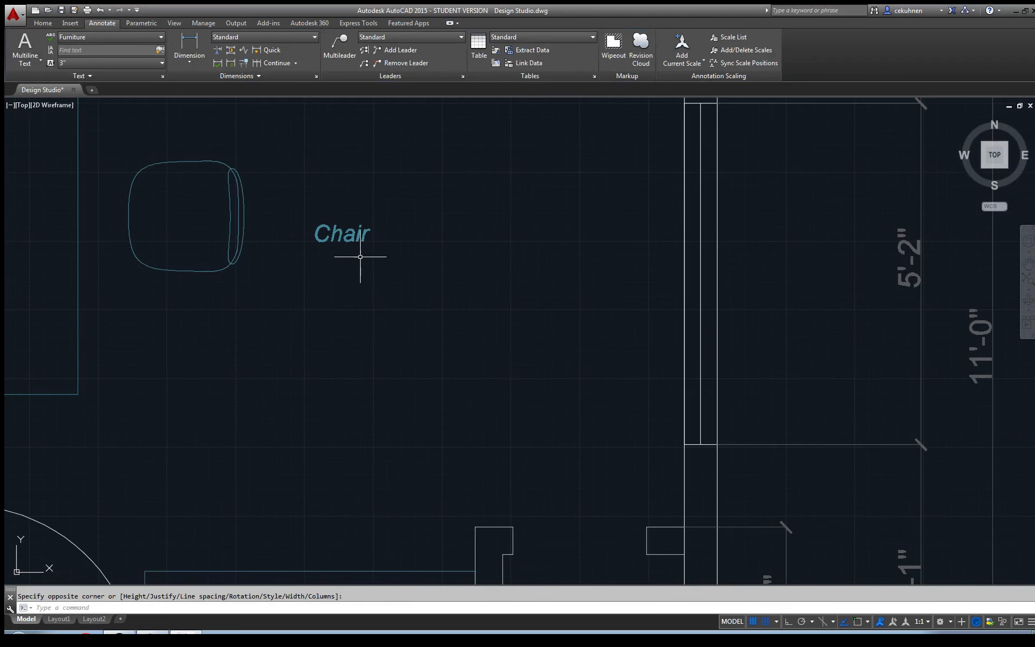
click(345, 232)
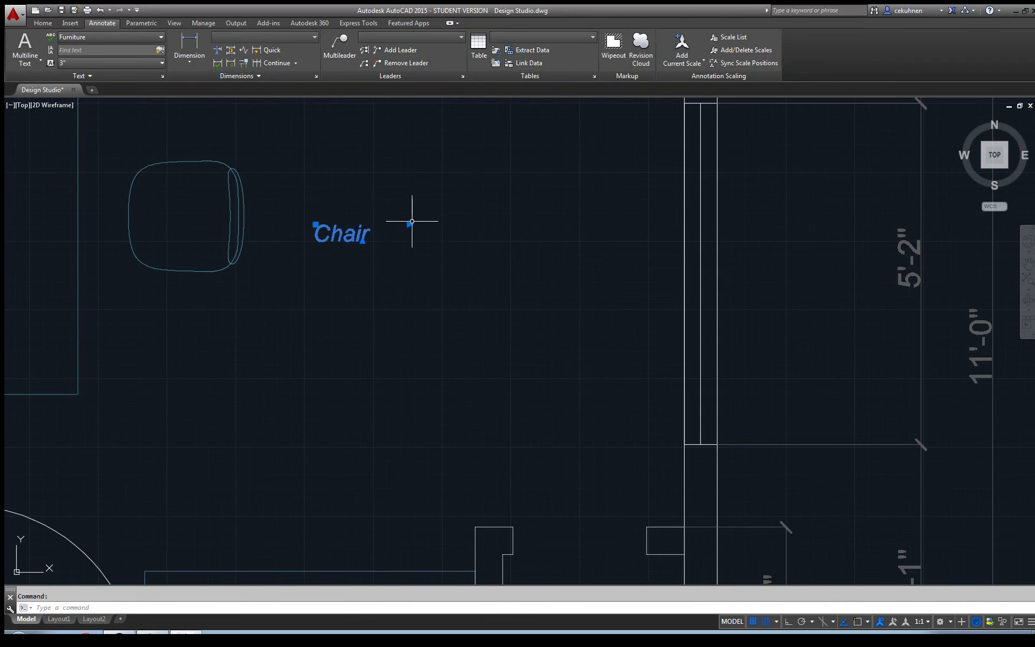
click(409, 224)
click(376, 223)
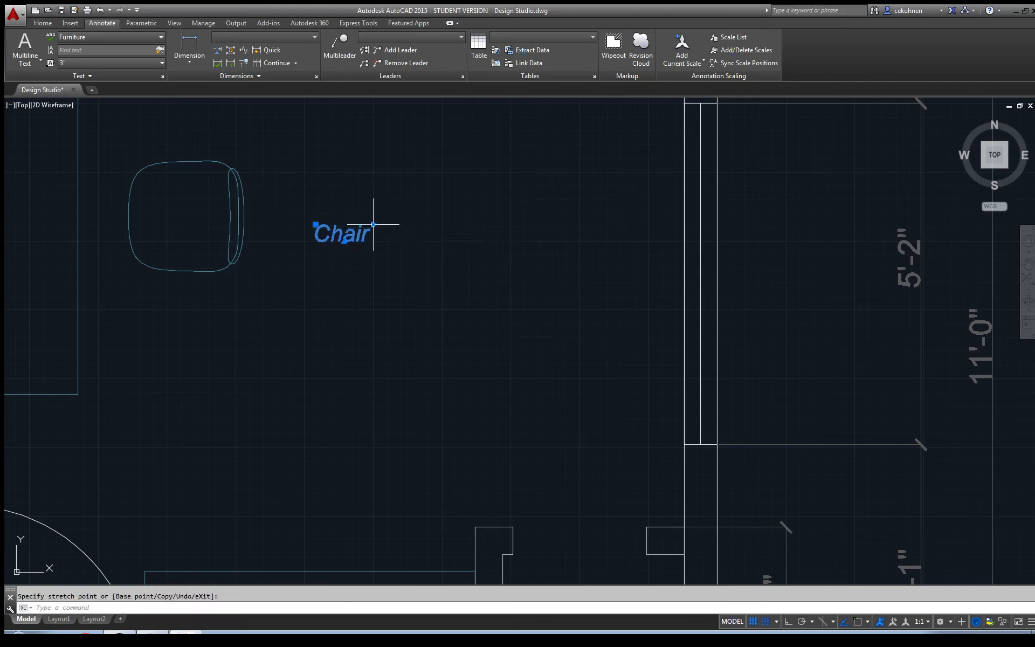
drag(337, 238, 181, 226)
Step: Widen the Work Table label's text frame so it fits on one line, and centre the label across the table rectangle
scroll(172, 385, down, 5)
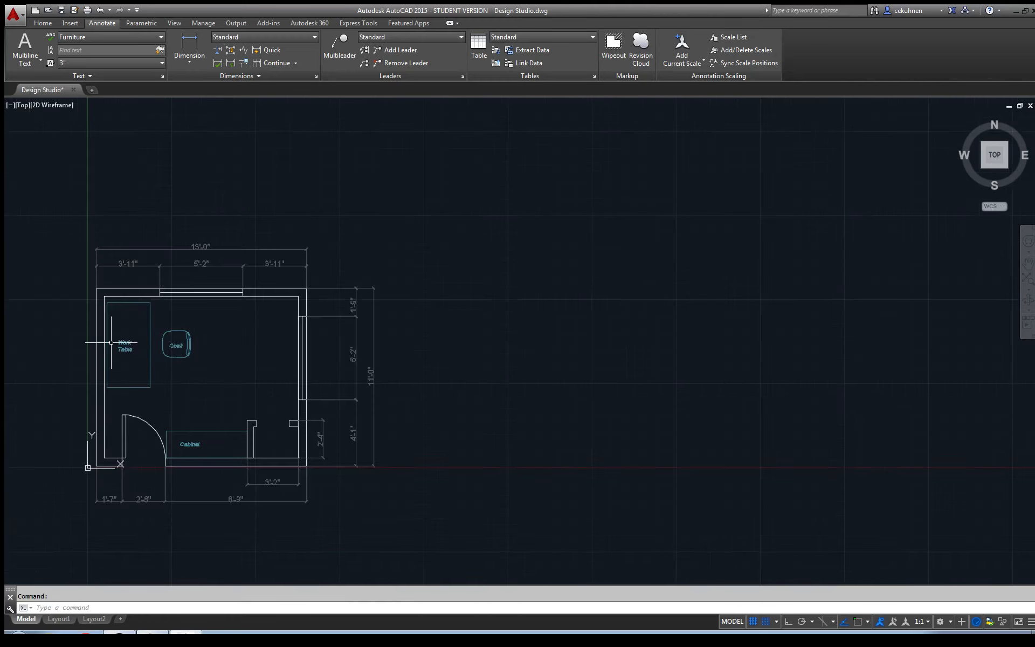
scroll(101, 380, up, 4)
scroll(183, 296, up, 2)
click(174, 308)
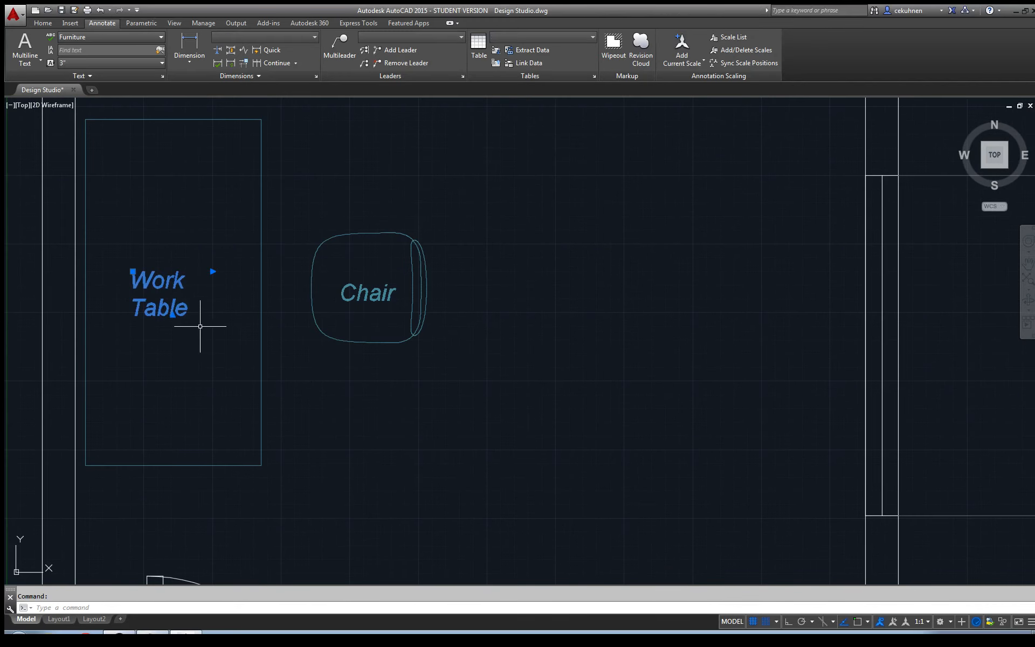
click(212, 271)
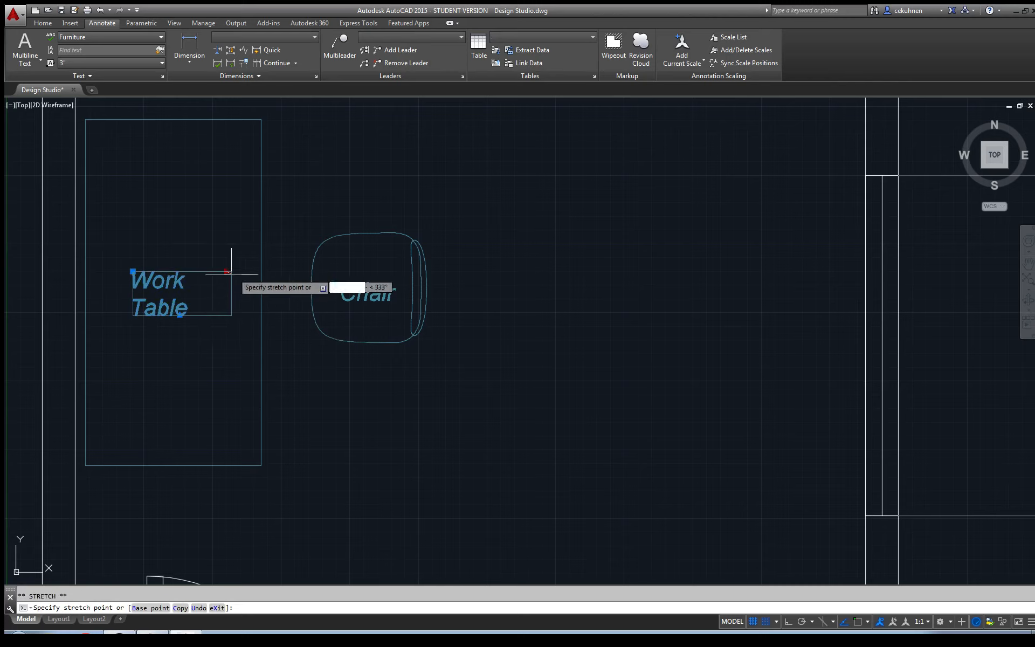
click(260, 272)
drag(226, 282, 193, 284)
click(202, 287)
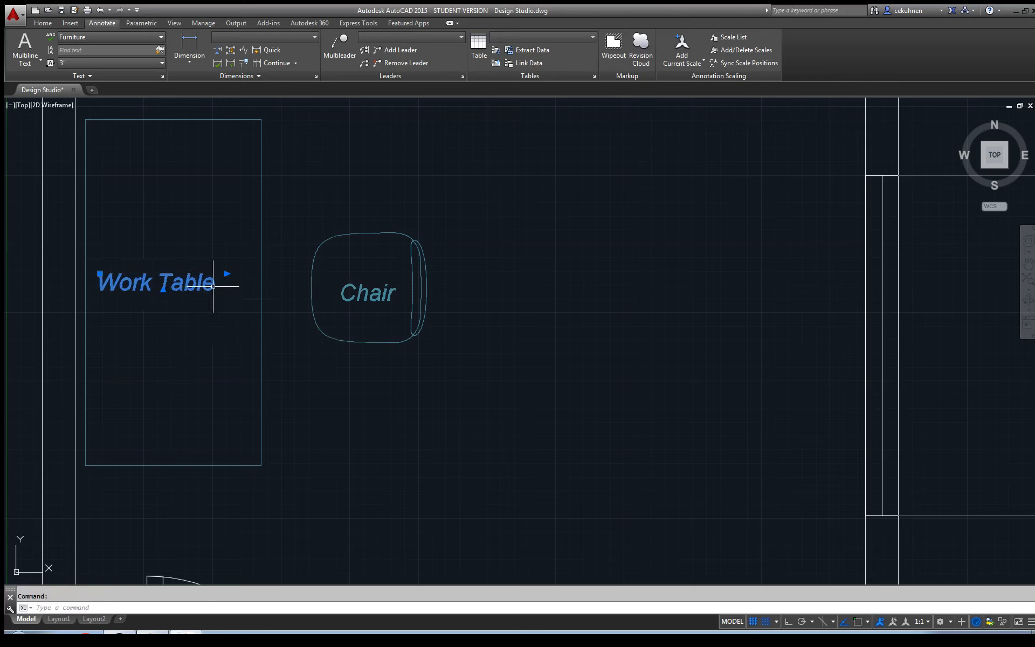
key(Escape)
Step: Narrow the Cabinet label's text frame to fit the word and move the label to the middle of the cabinet rectangle
scroll(208, 343, down, 4)
click(205, 344)
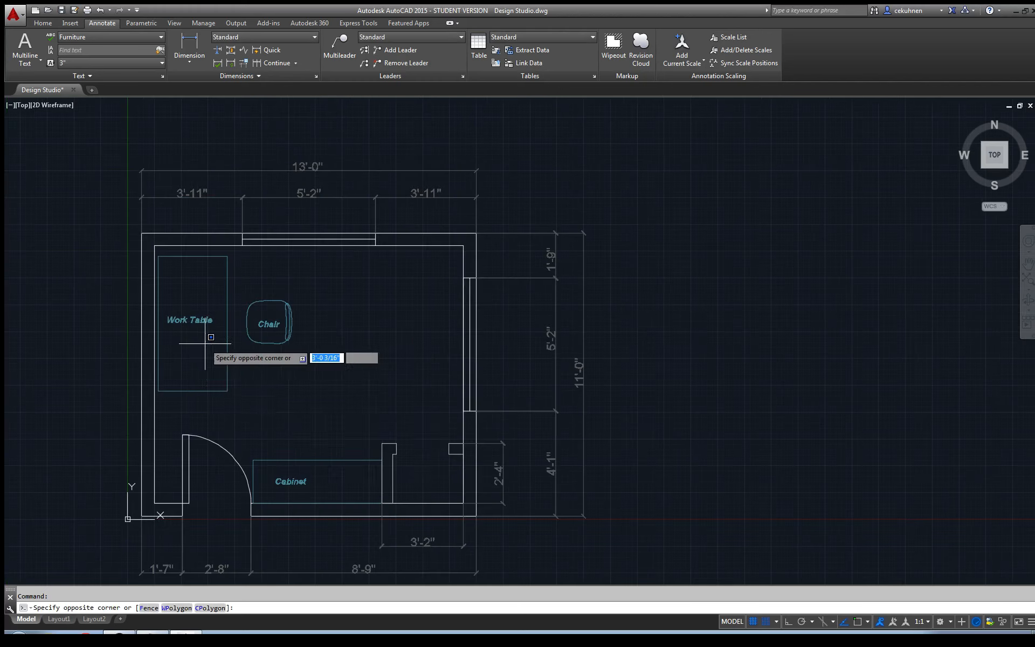
scroll(332, 521, up, 4)
click(278, 334)
click(248, 414)
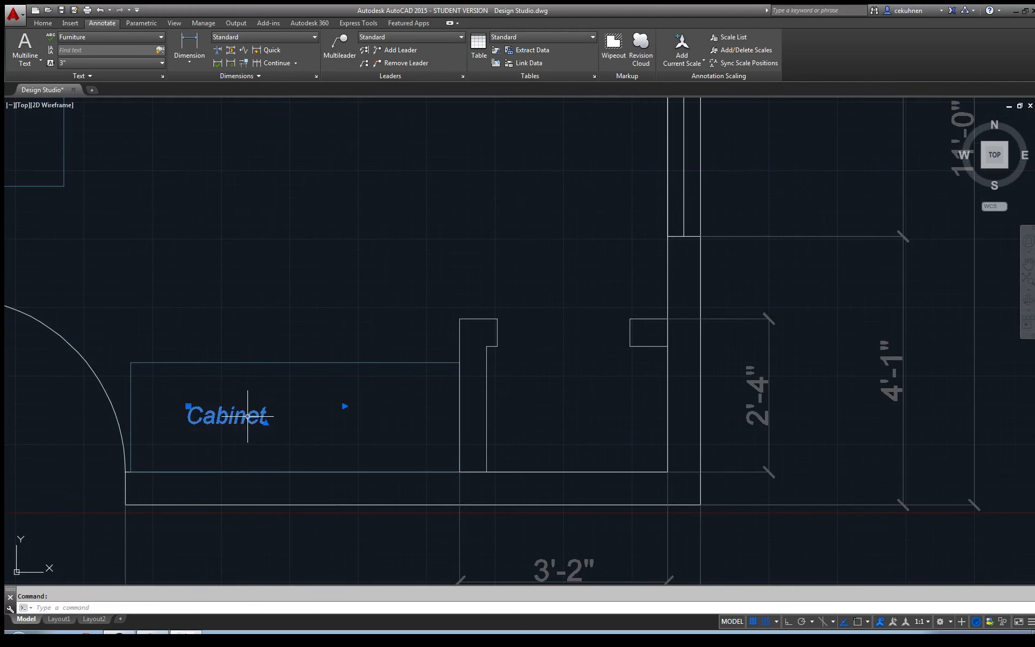
click(345, 406)
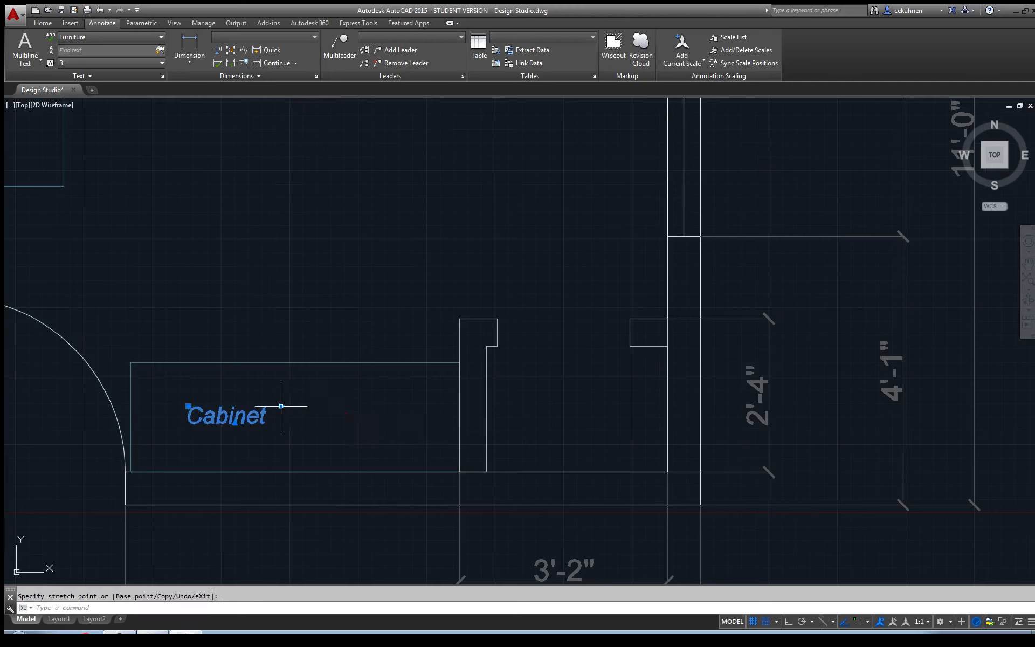
click(280, 426)
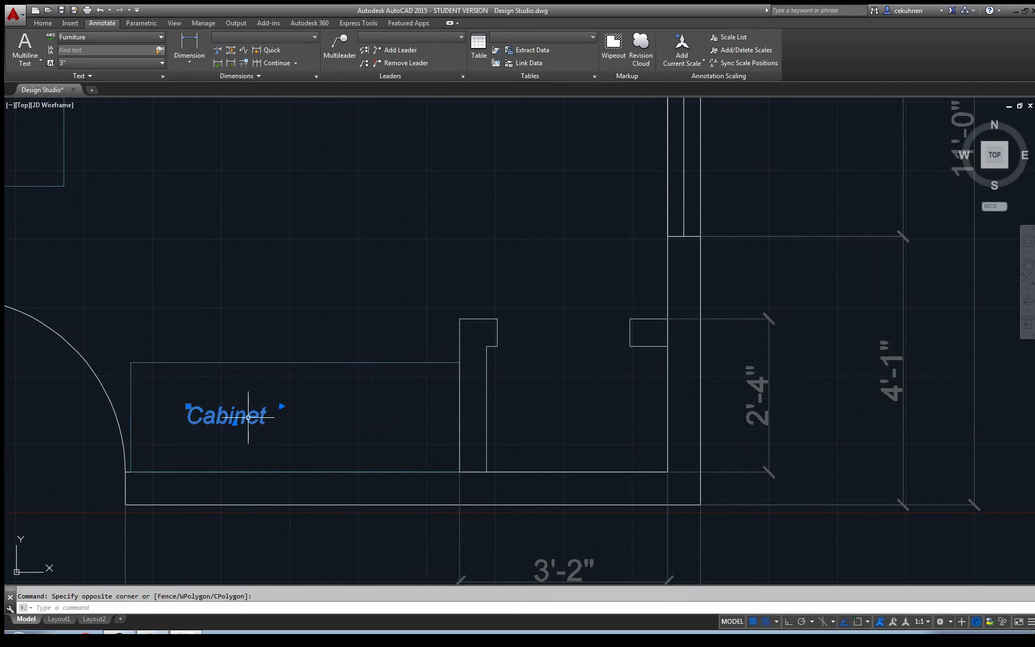
mouse_move(306, 430)
mouse_down()
mouse_move(326, 433)
mouse_move(318, 423)
mouse_up()
click(329, 296)
scroll(329, 296, down, 6)
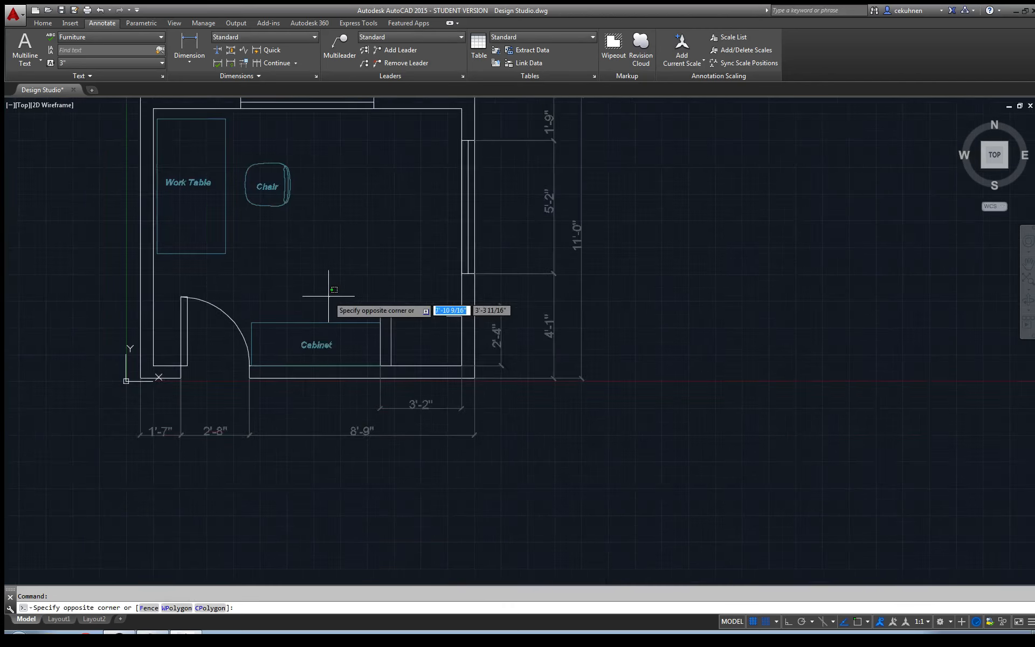
key(Escape)
Step: Nudge the Chair label slightly so it sits centred on the chair's seat
scroll(298, 224, up, 9)
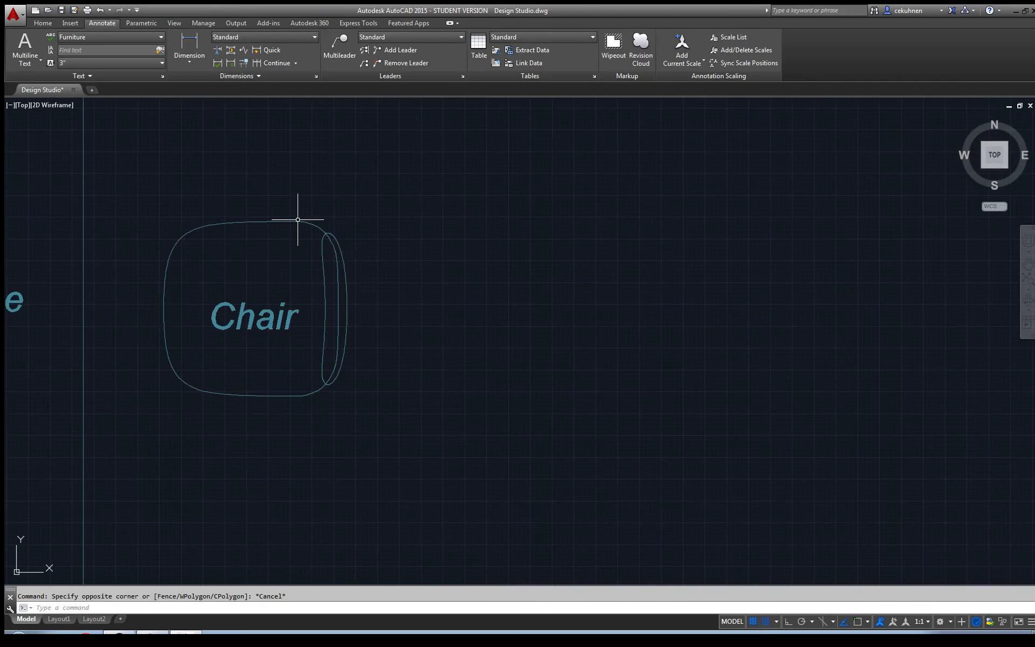
click(283, 314)
drag(270, 307, 266, 310)
key(Escape)
scroll(431, 279, down, 4)
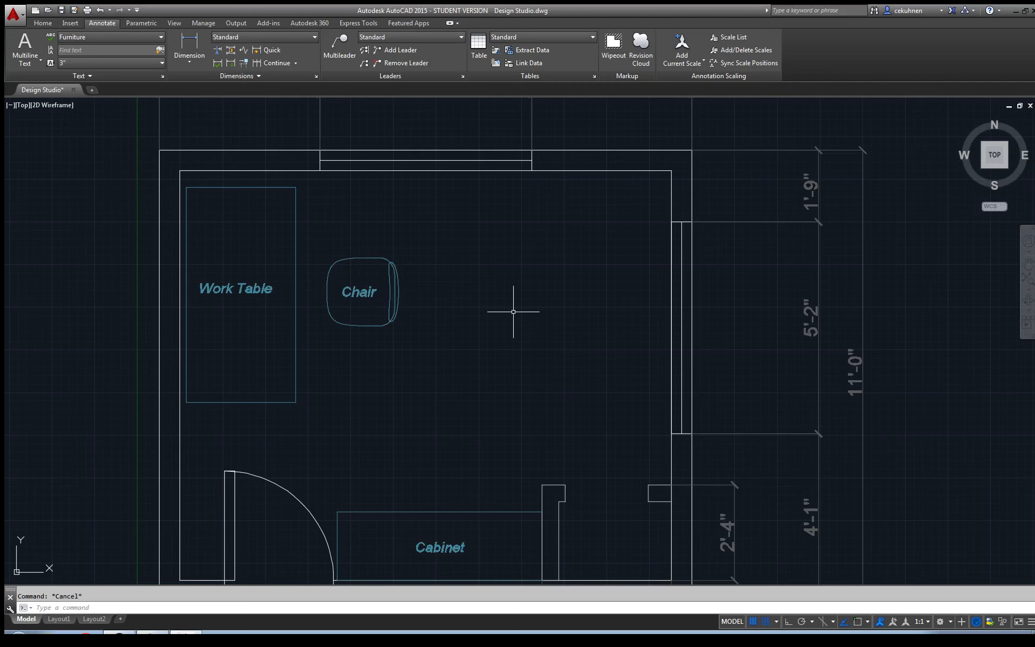
Step: Set the Furniture text style's height to 2" and font style to Bold, apply the changes and close the dialog
scroll(513, 311, down, 2)
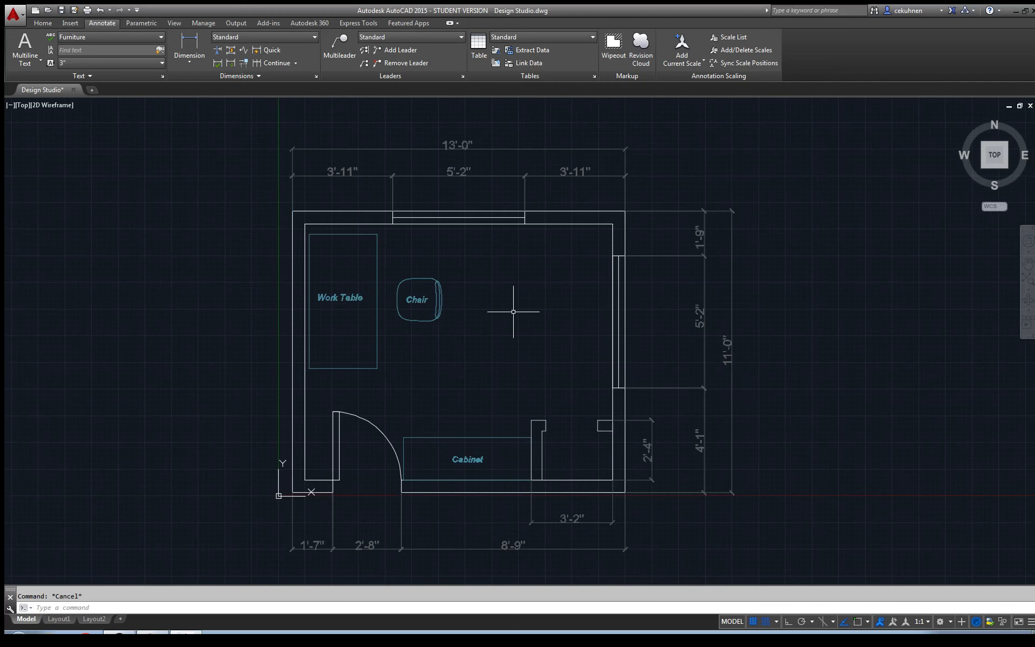
scroll(513, 311, up, 2)
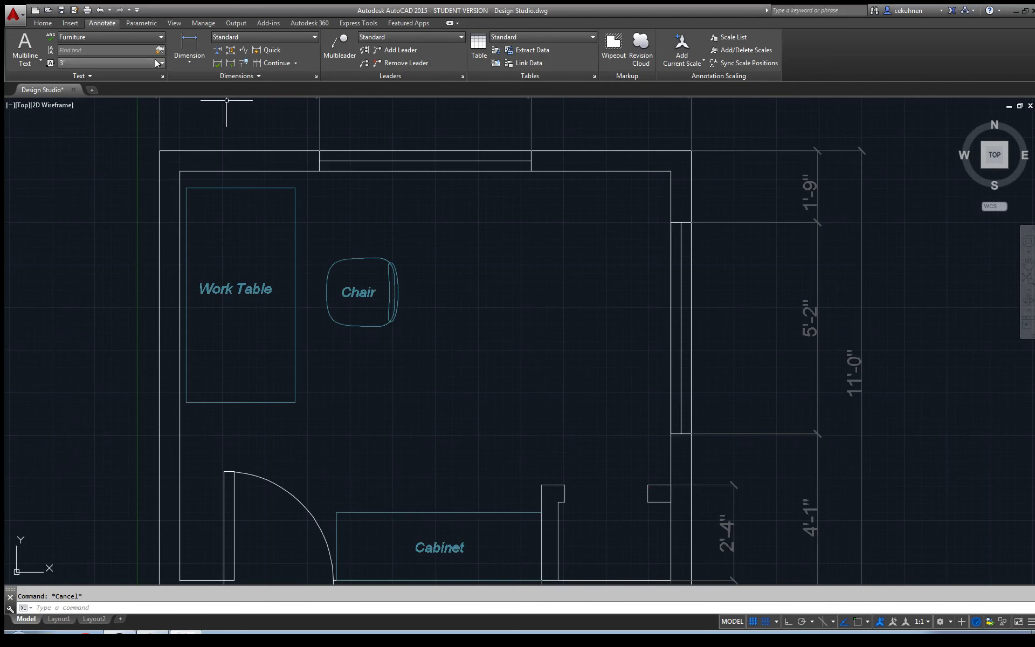
click(160, 37)
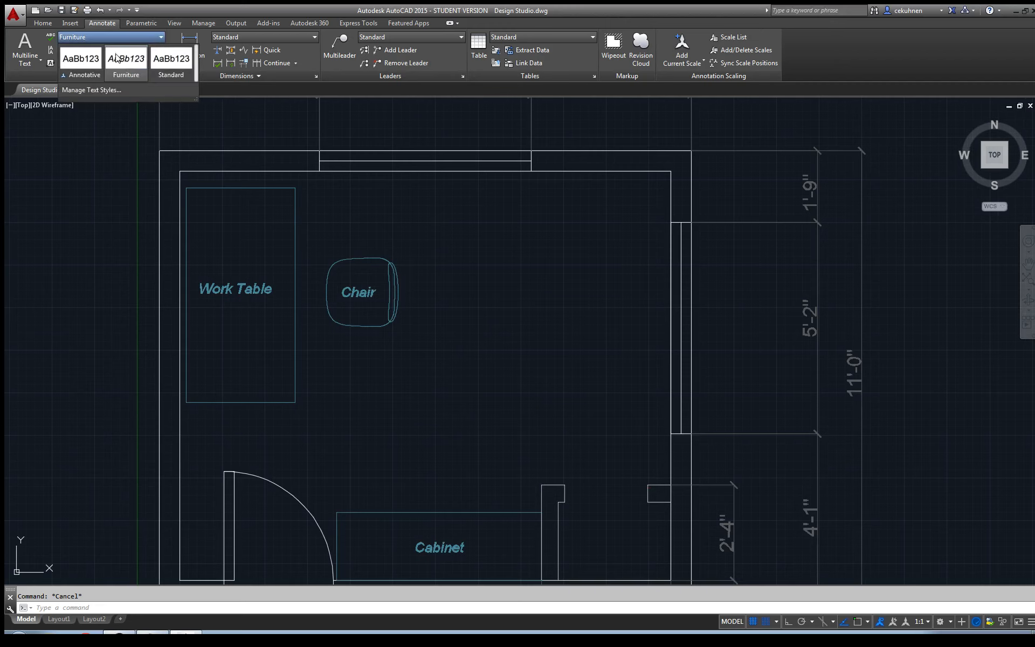
click(98, 91)
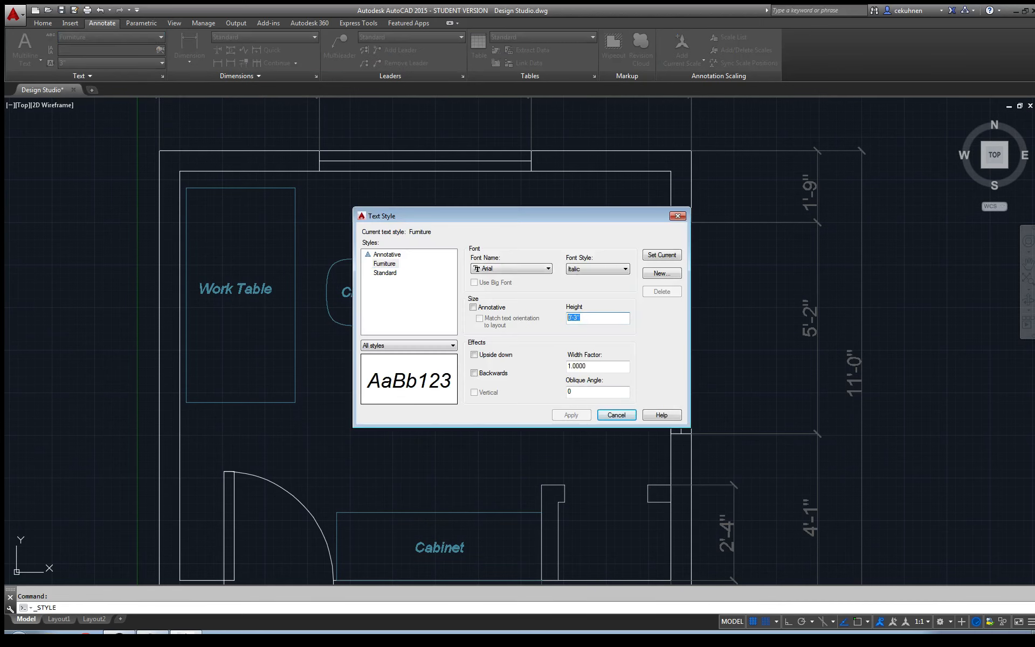
text(2)
click(598, 269)
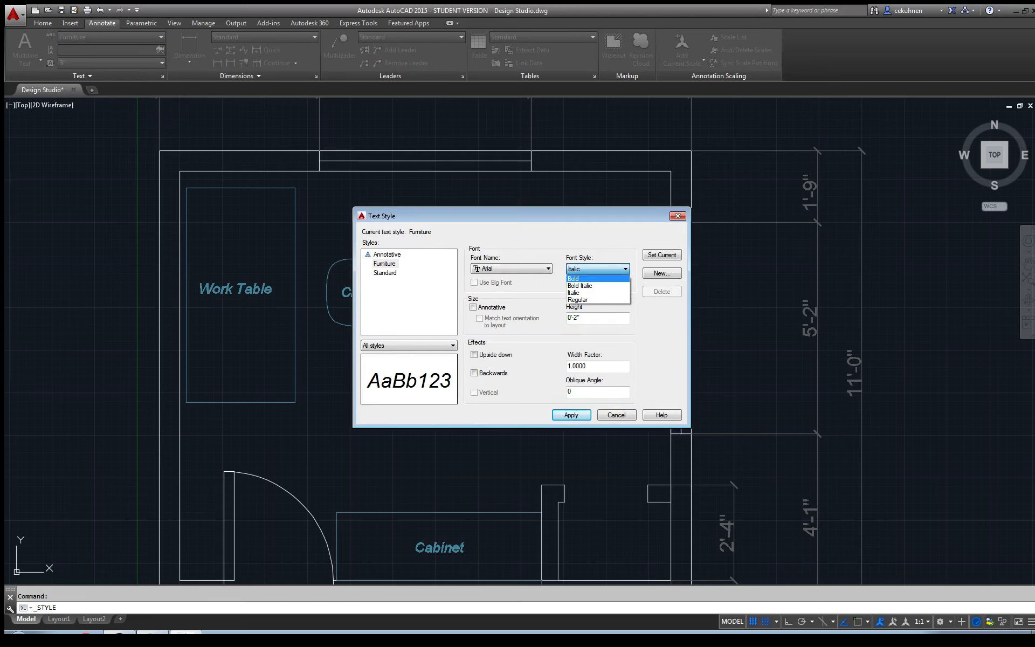
click(588, 279)
click(571, 415)
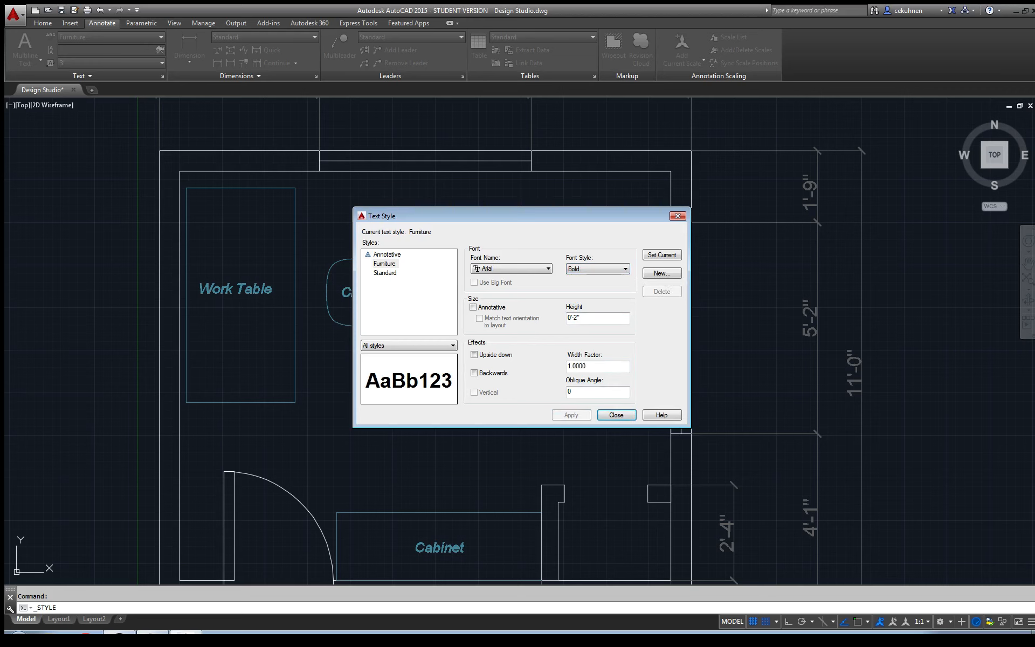
click(623, 419)
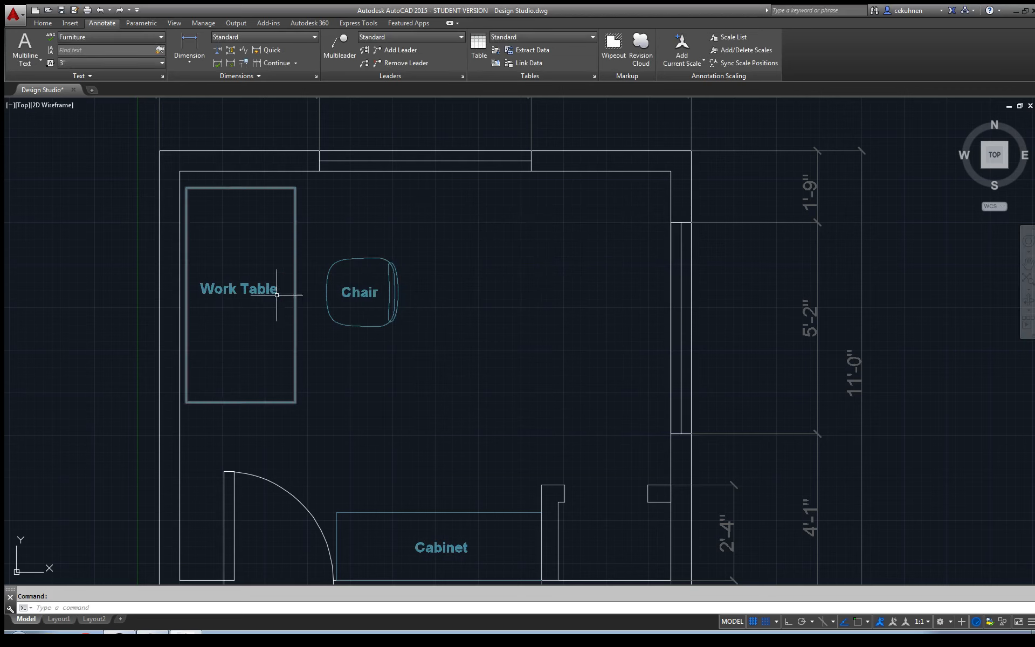
Step: Set the Furniture text style's font style back to Italic, apply the change and close the dialog
click(124, 40)
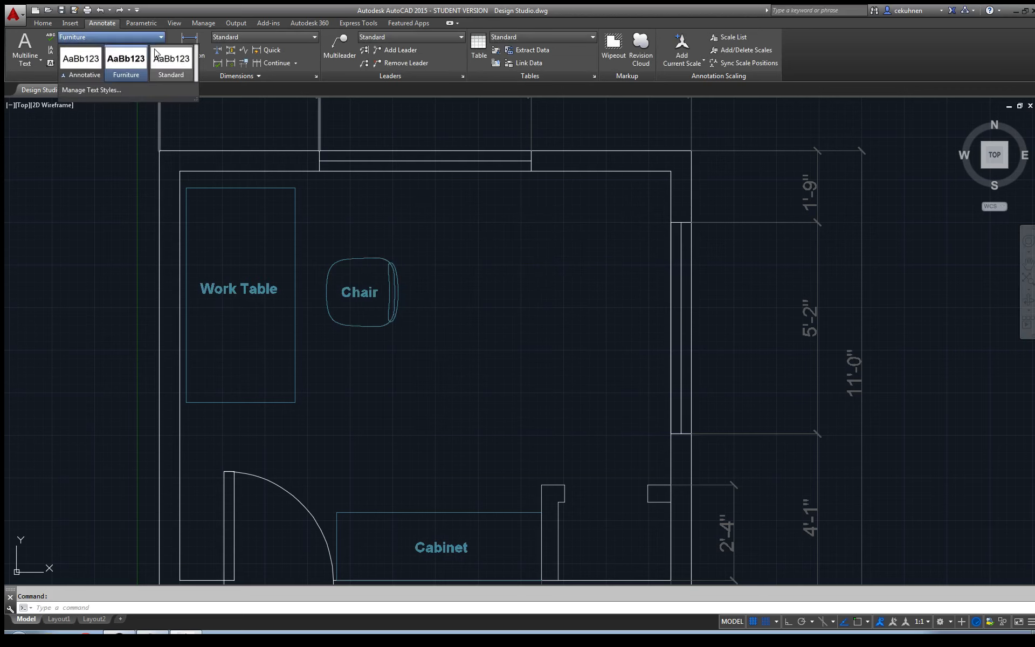
click(127, 88)
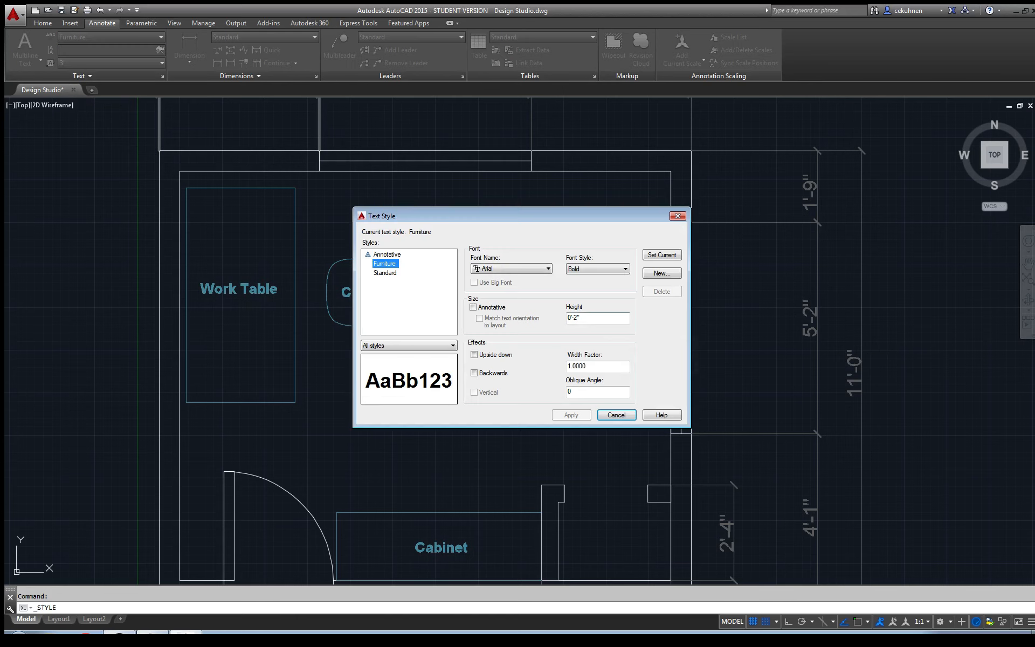
click(609, 268)
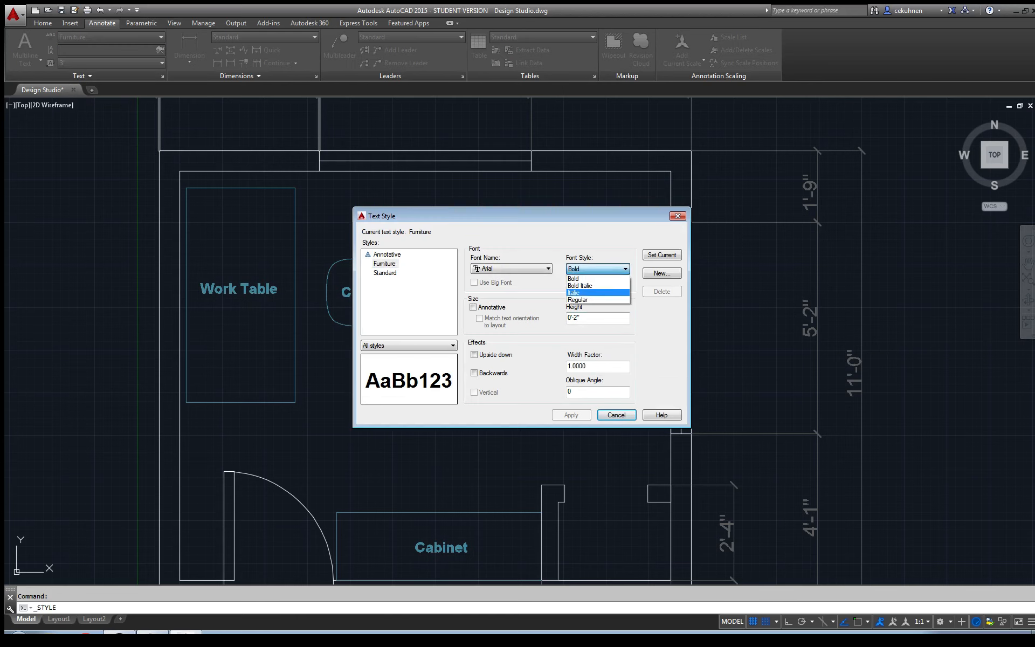
click(593, 293)
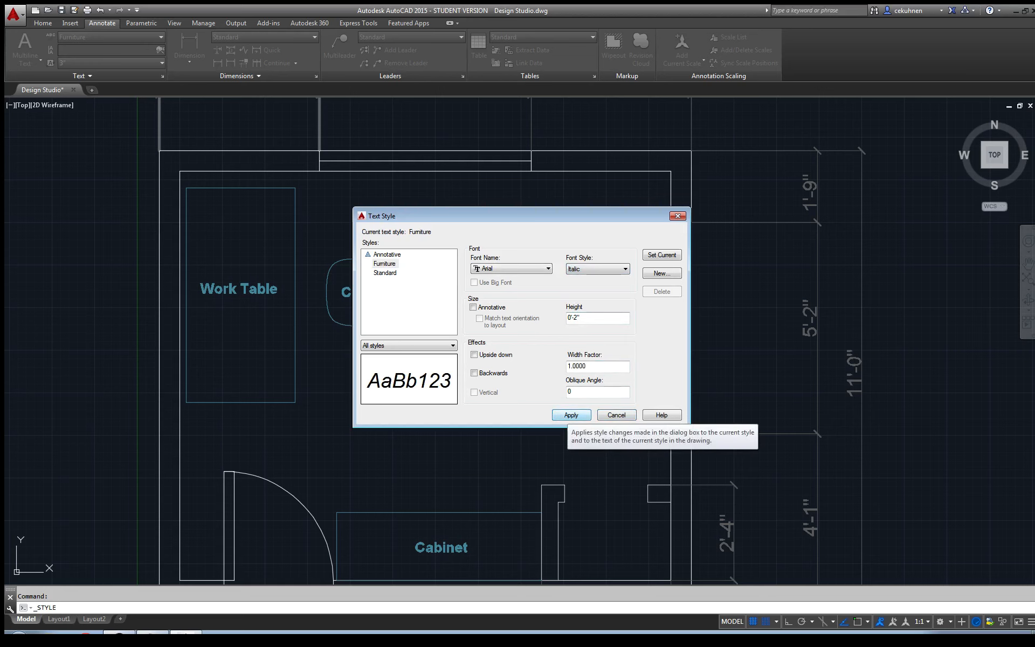
click(570, 415)
click(616, 415)
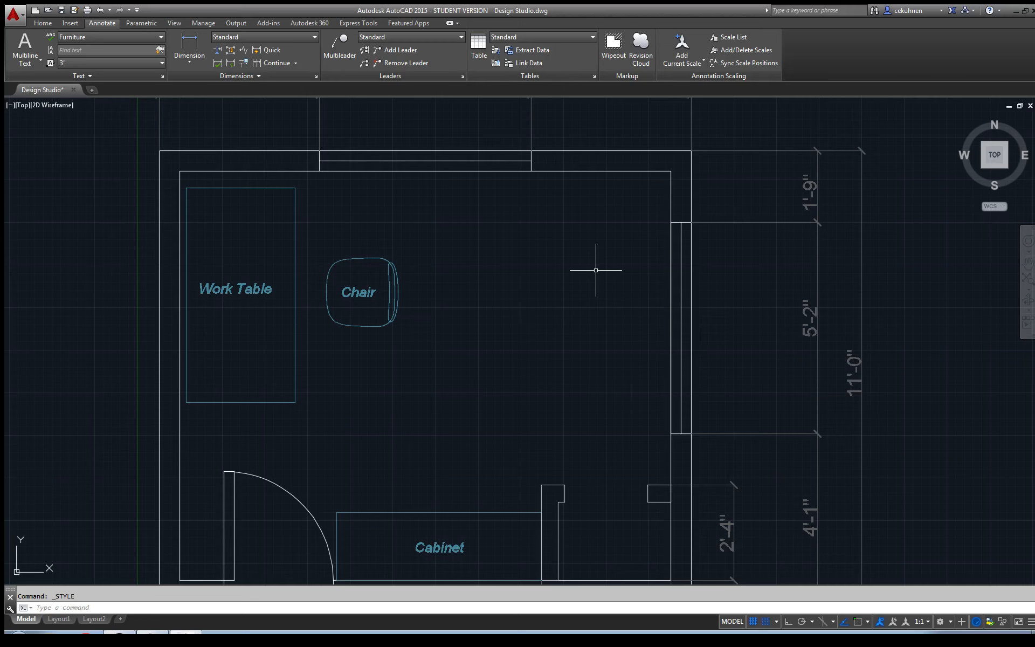
scroll(595, 270, down, 3)
scroll(733, 282, up, 1)
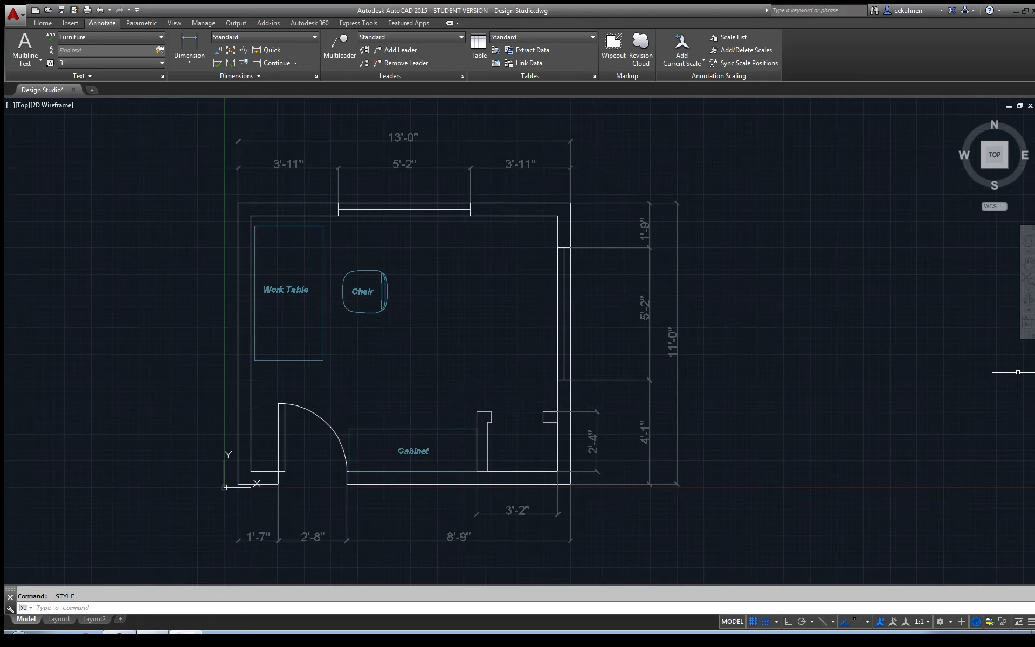